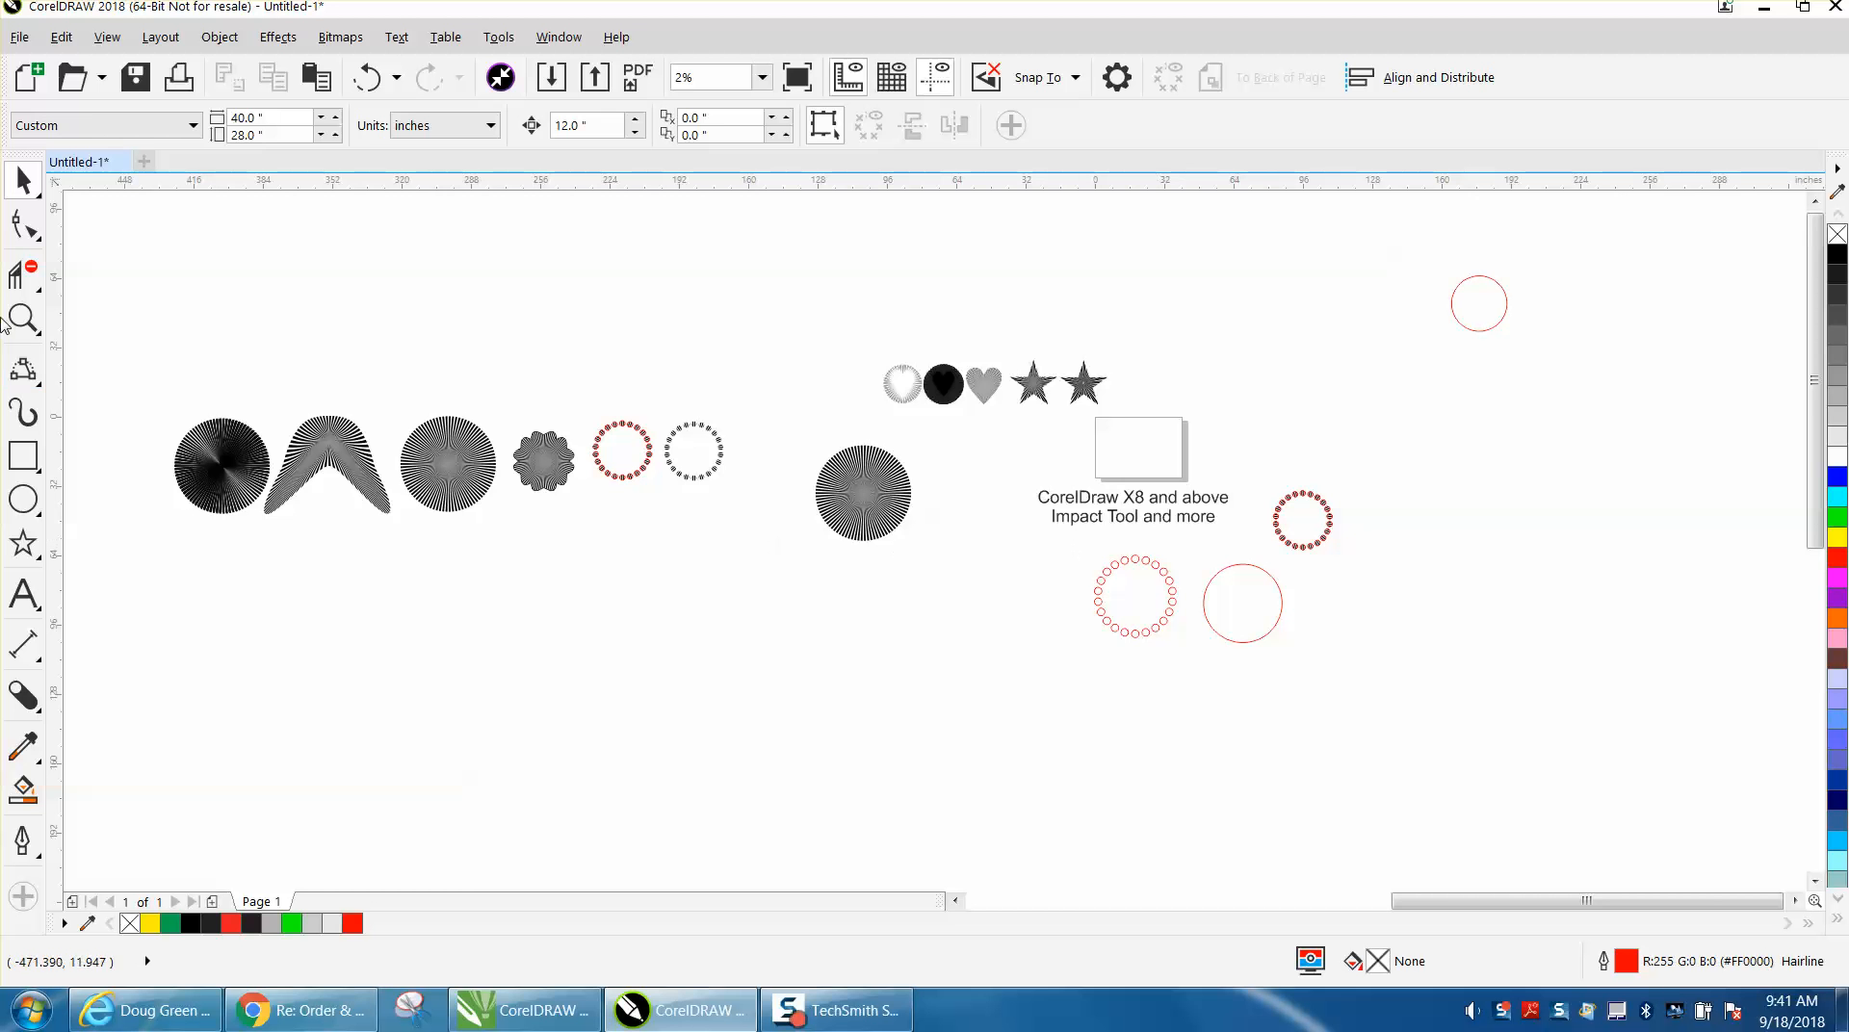
Examine the striped radial circles, the boomerang and flower shapes, and the rings of small striped circles up close.
drag(152, 394, 526, 538)
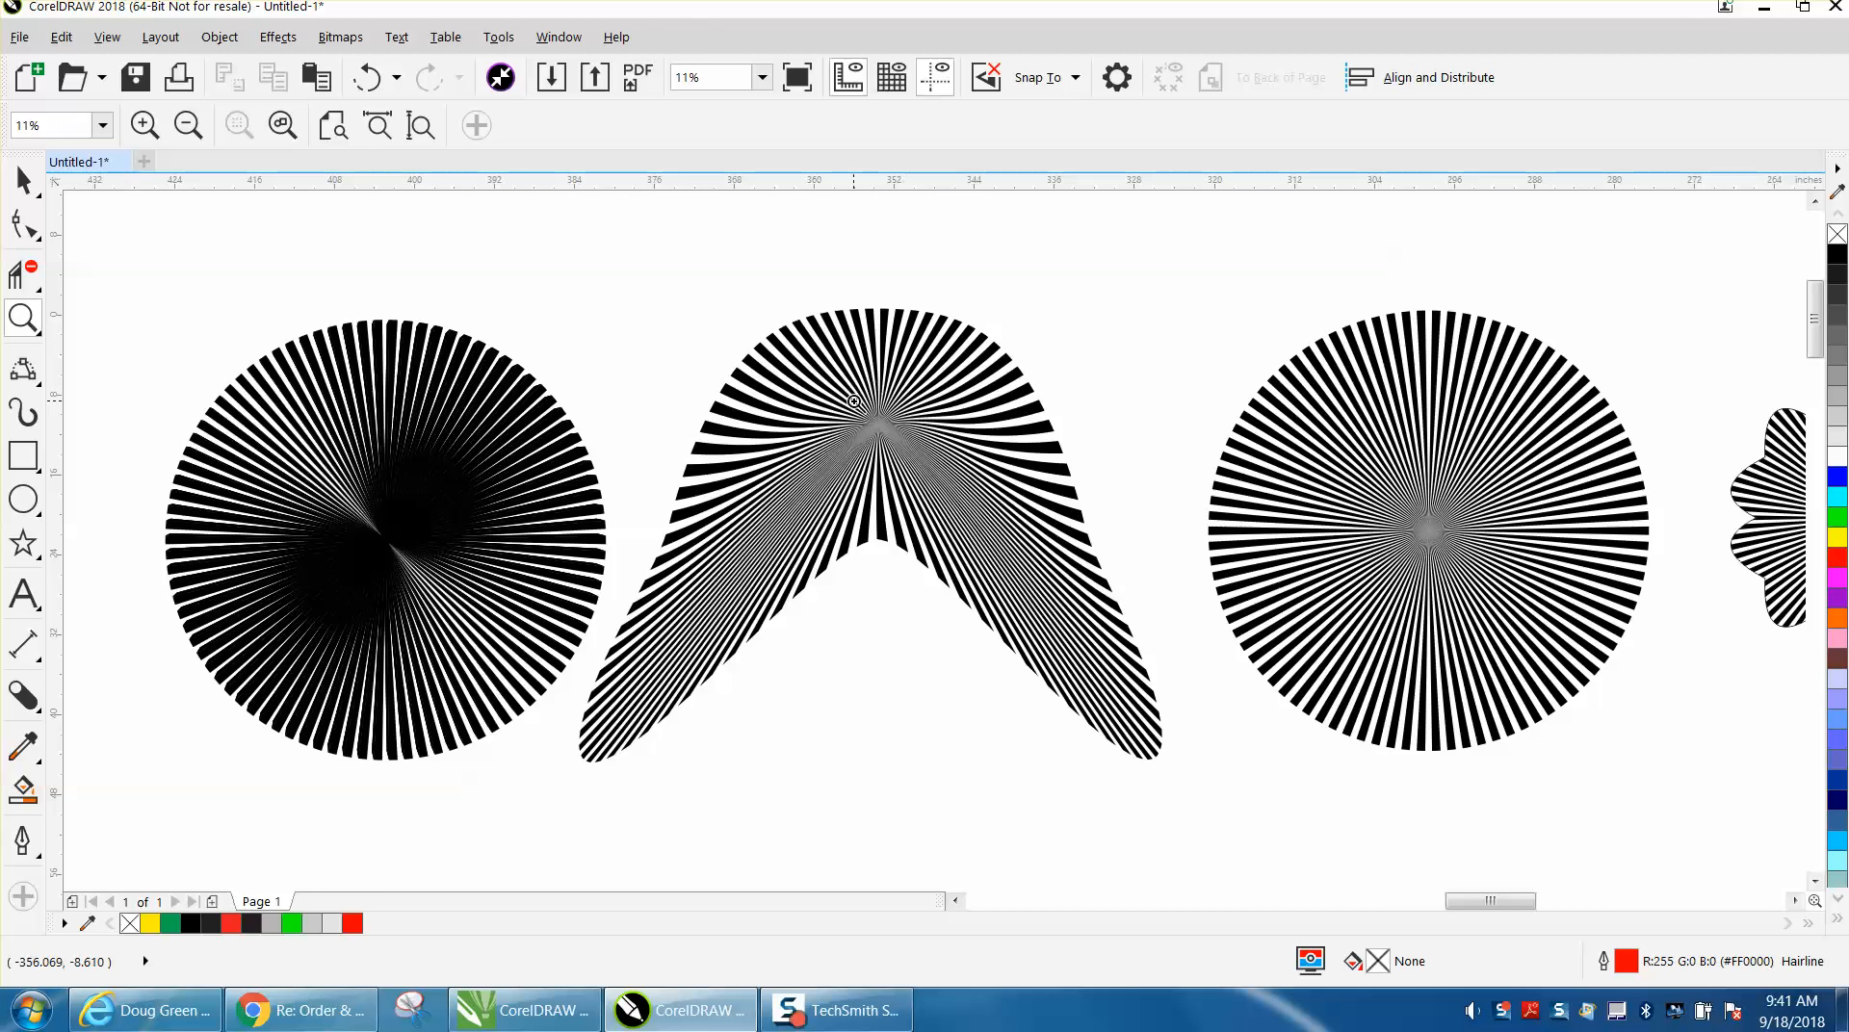
scroll(684, 384, down, 2)
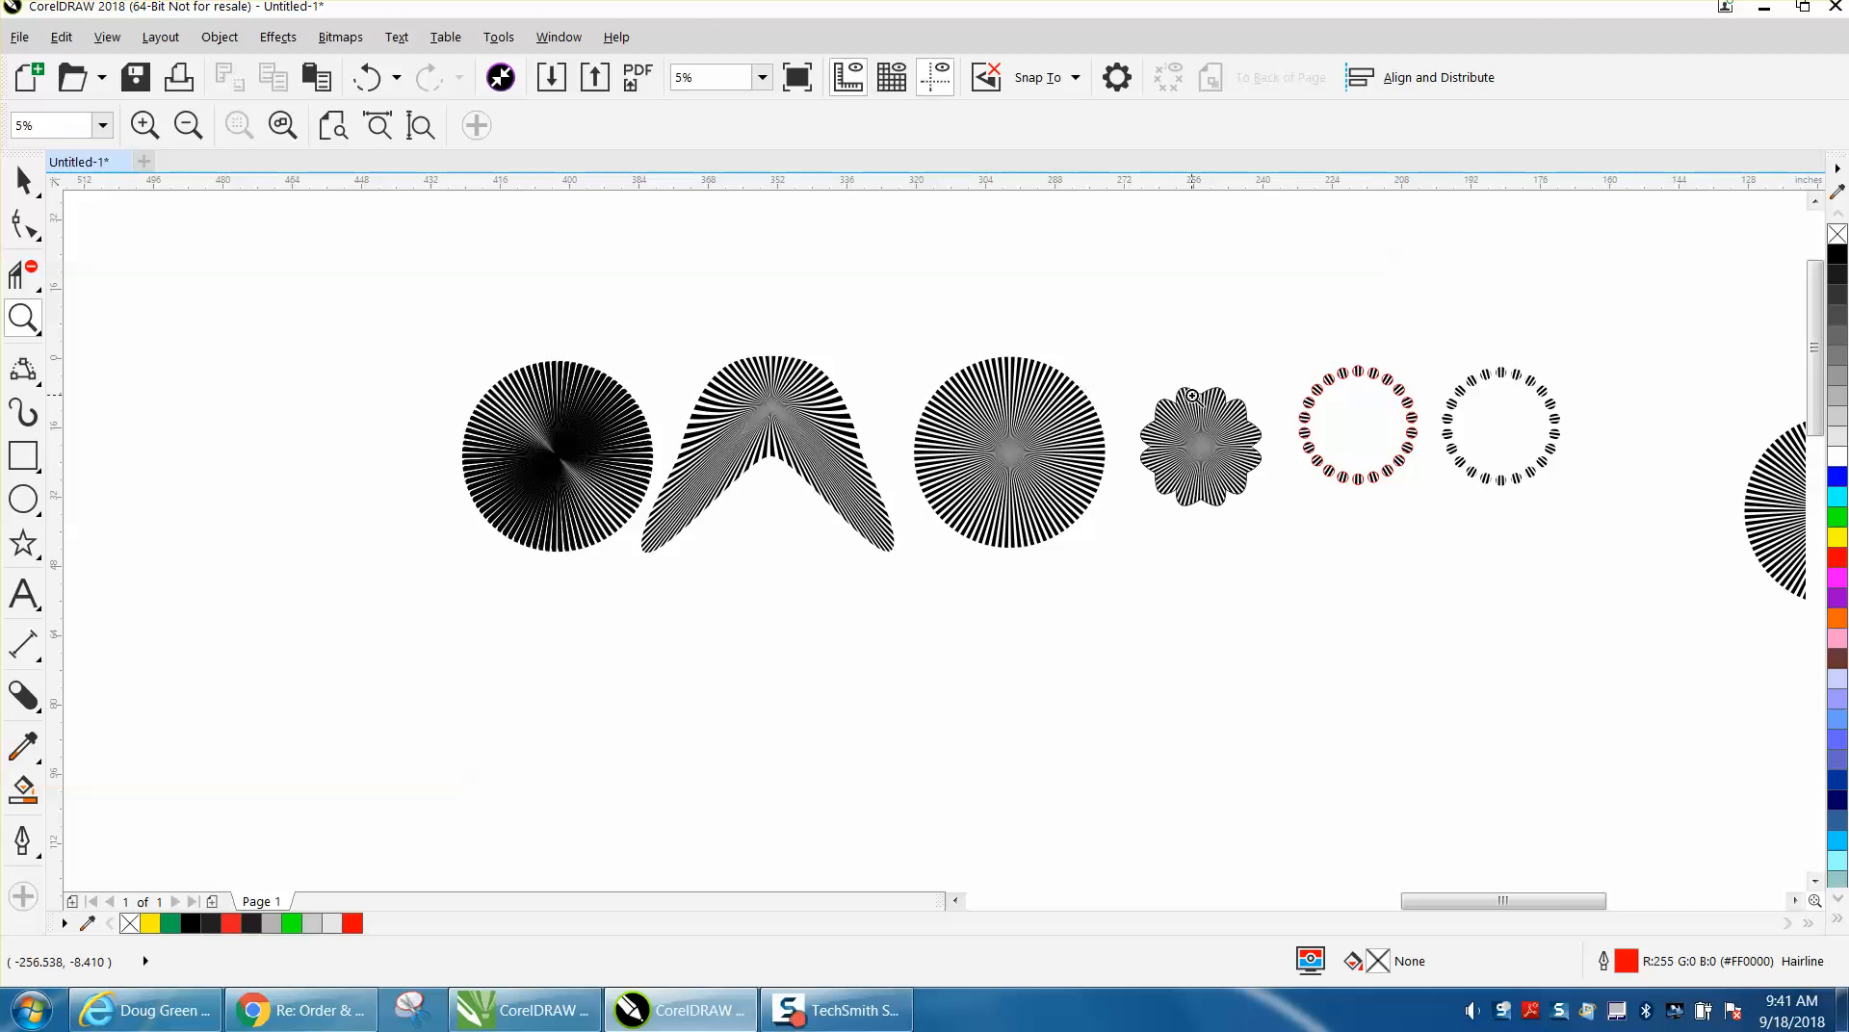
drag(1172, 443, 1332, 537)
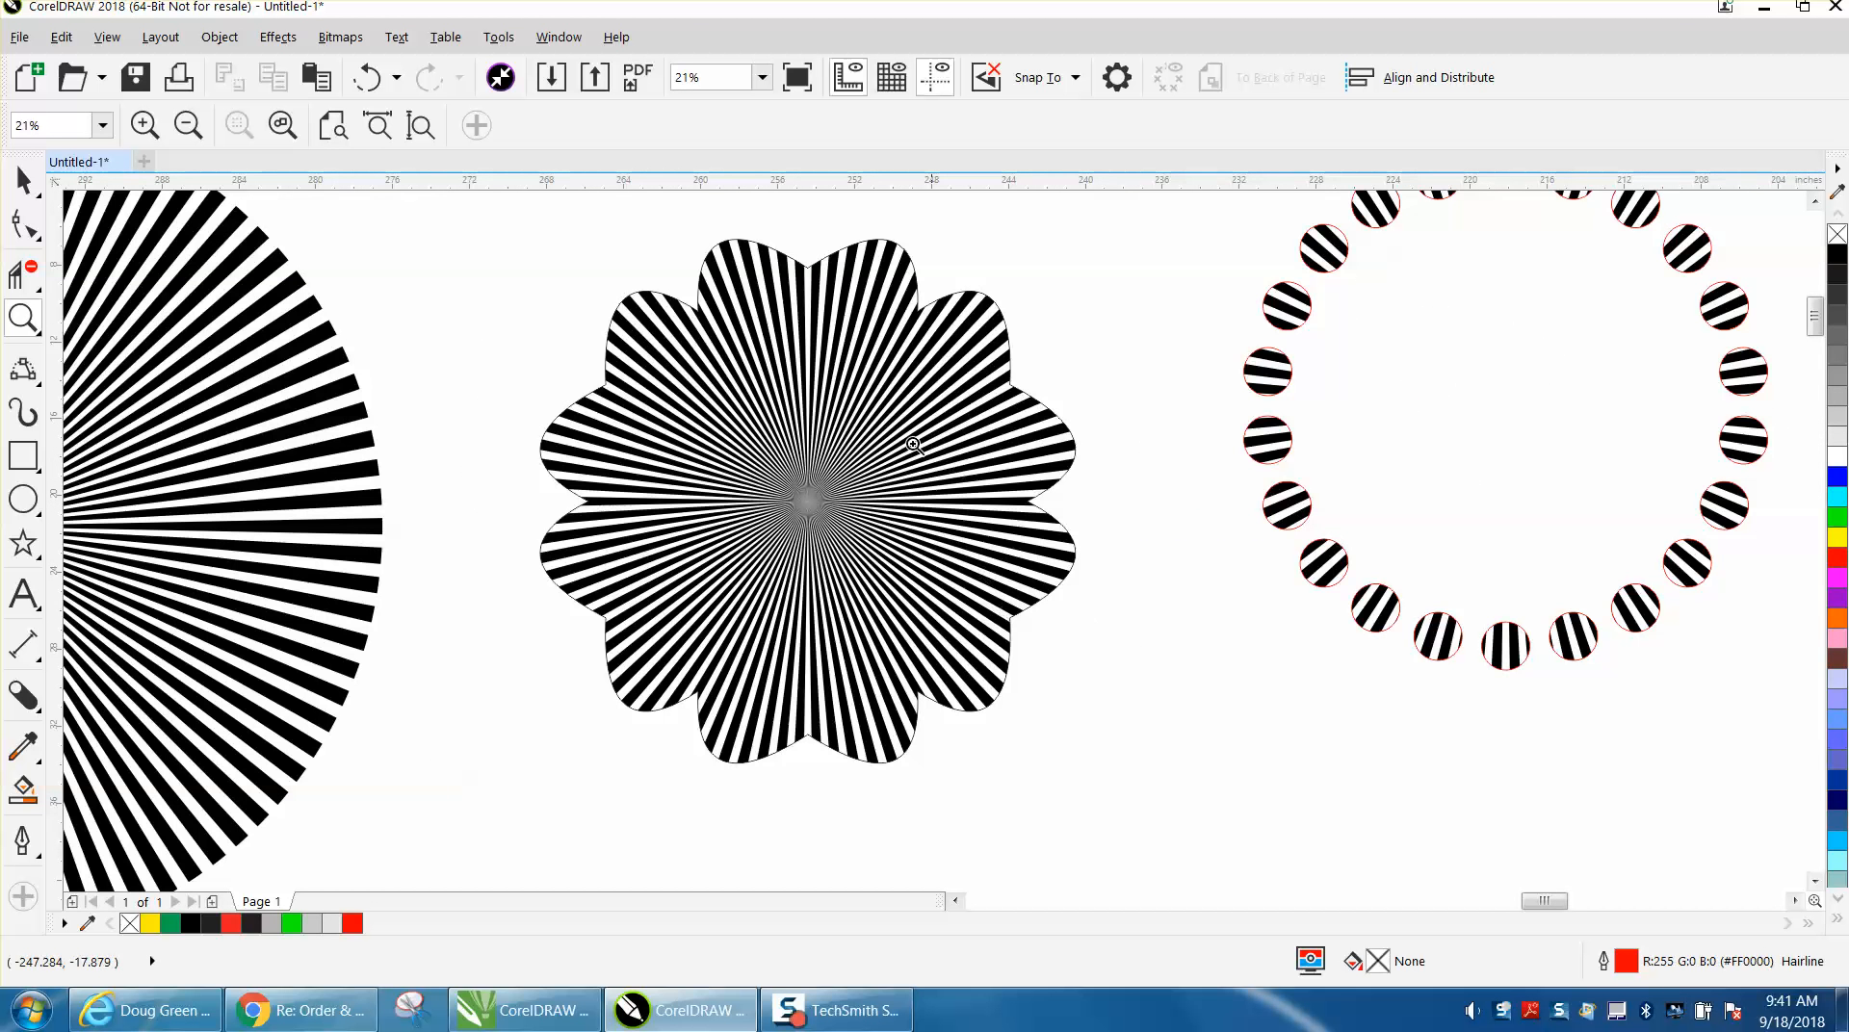
scroll(927, 429, down, 2)
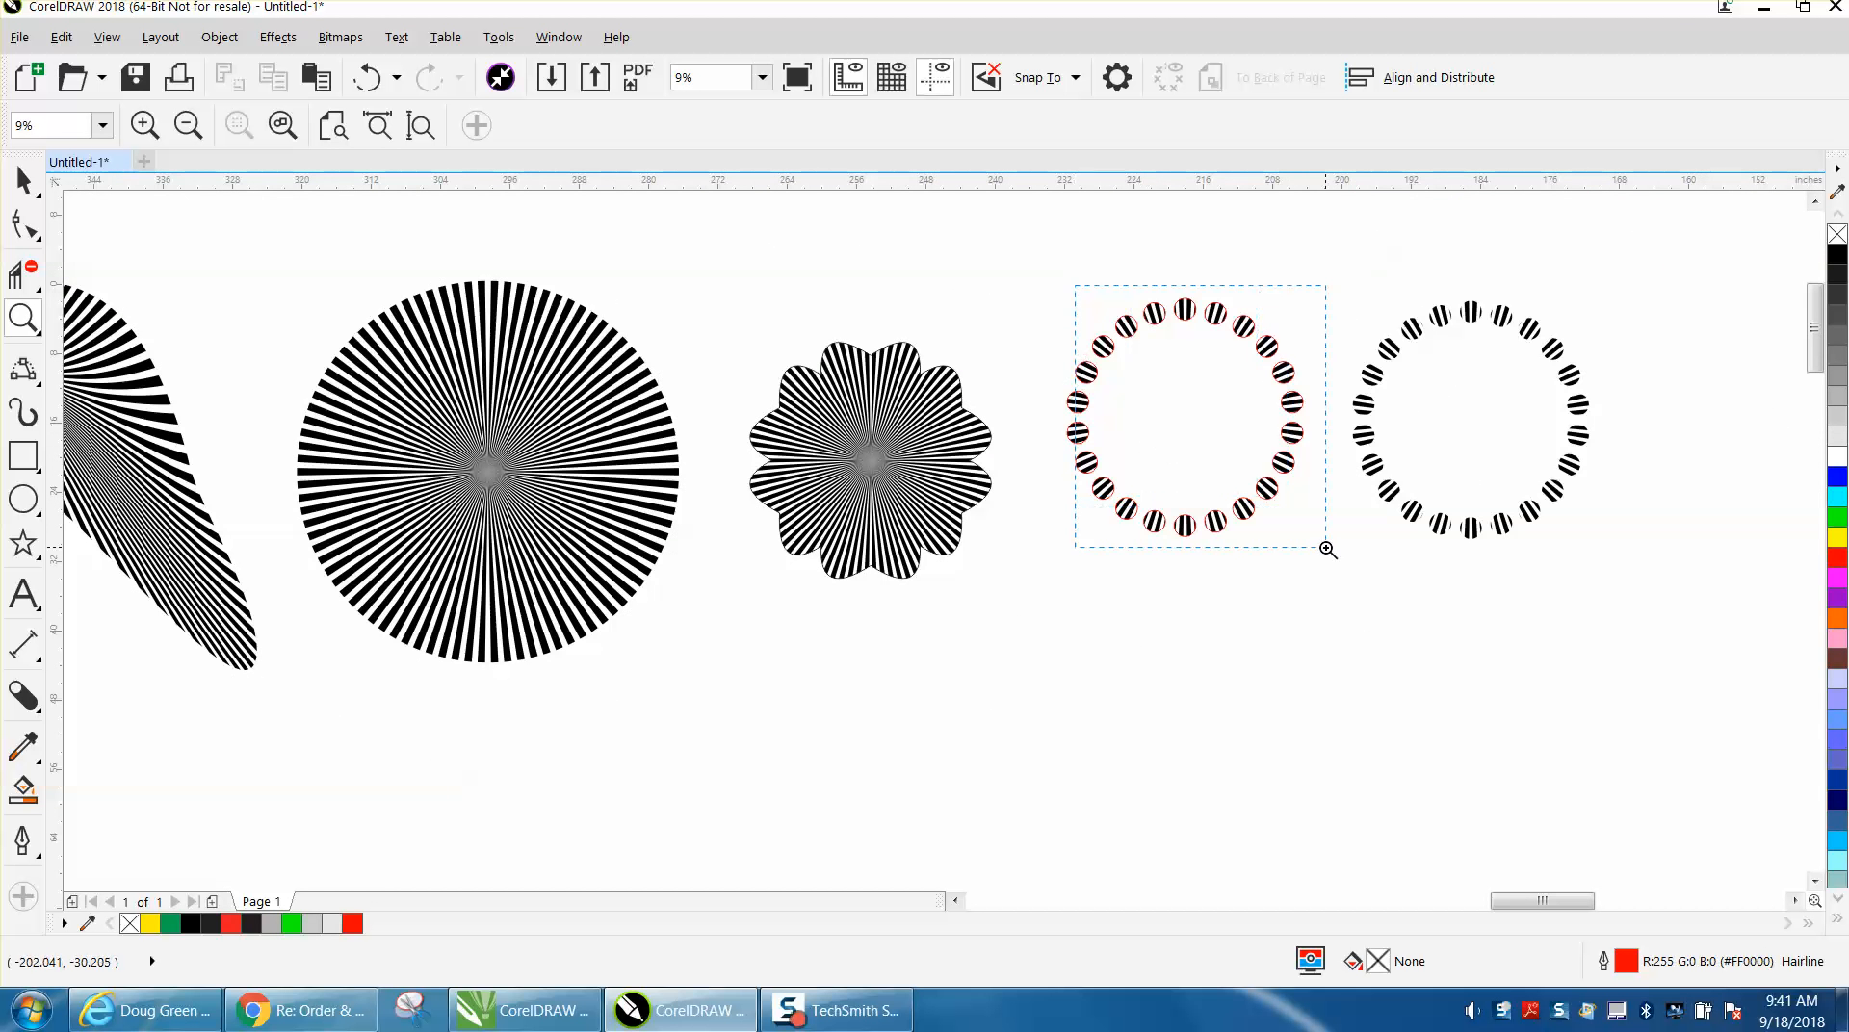
drag(1327, 549, 1329, 550)
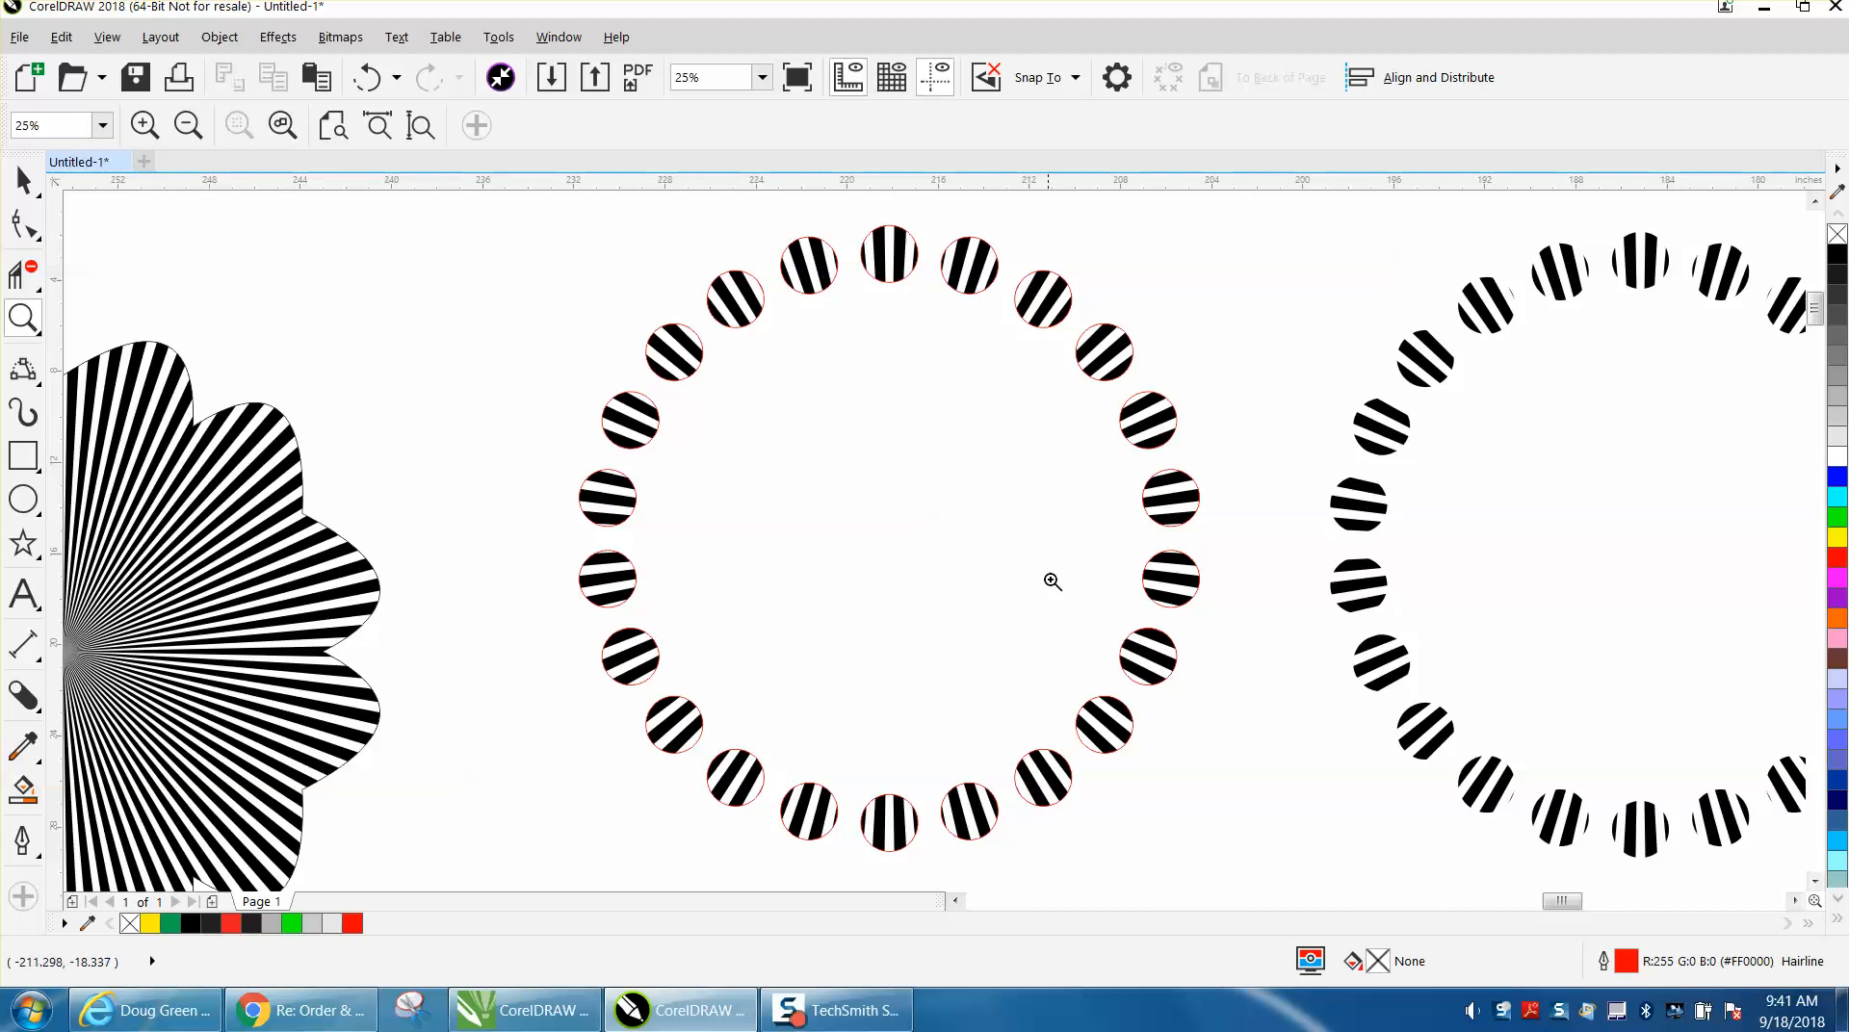
scroll(722, 516, down, 5)
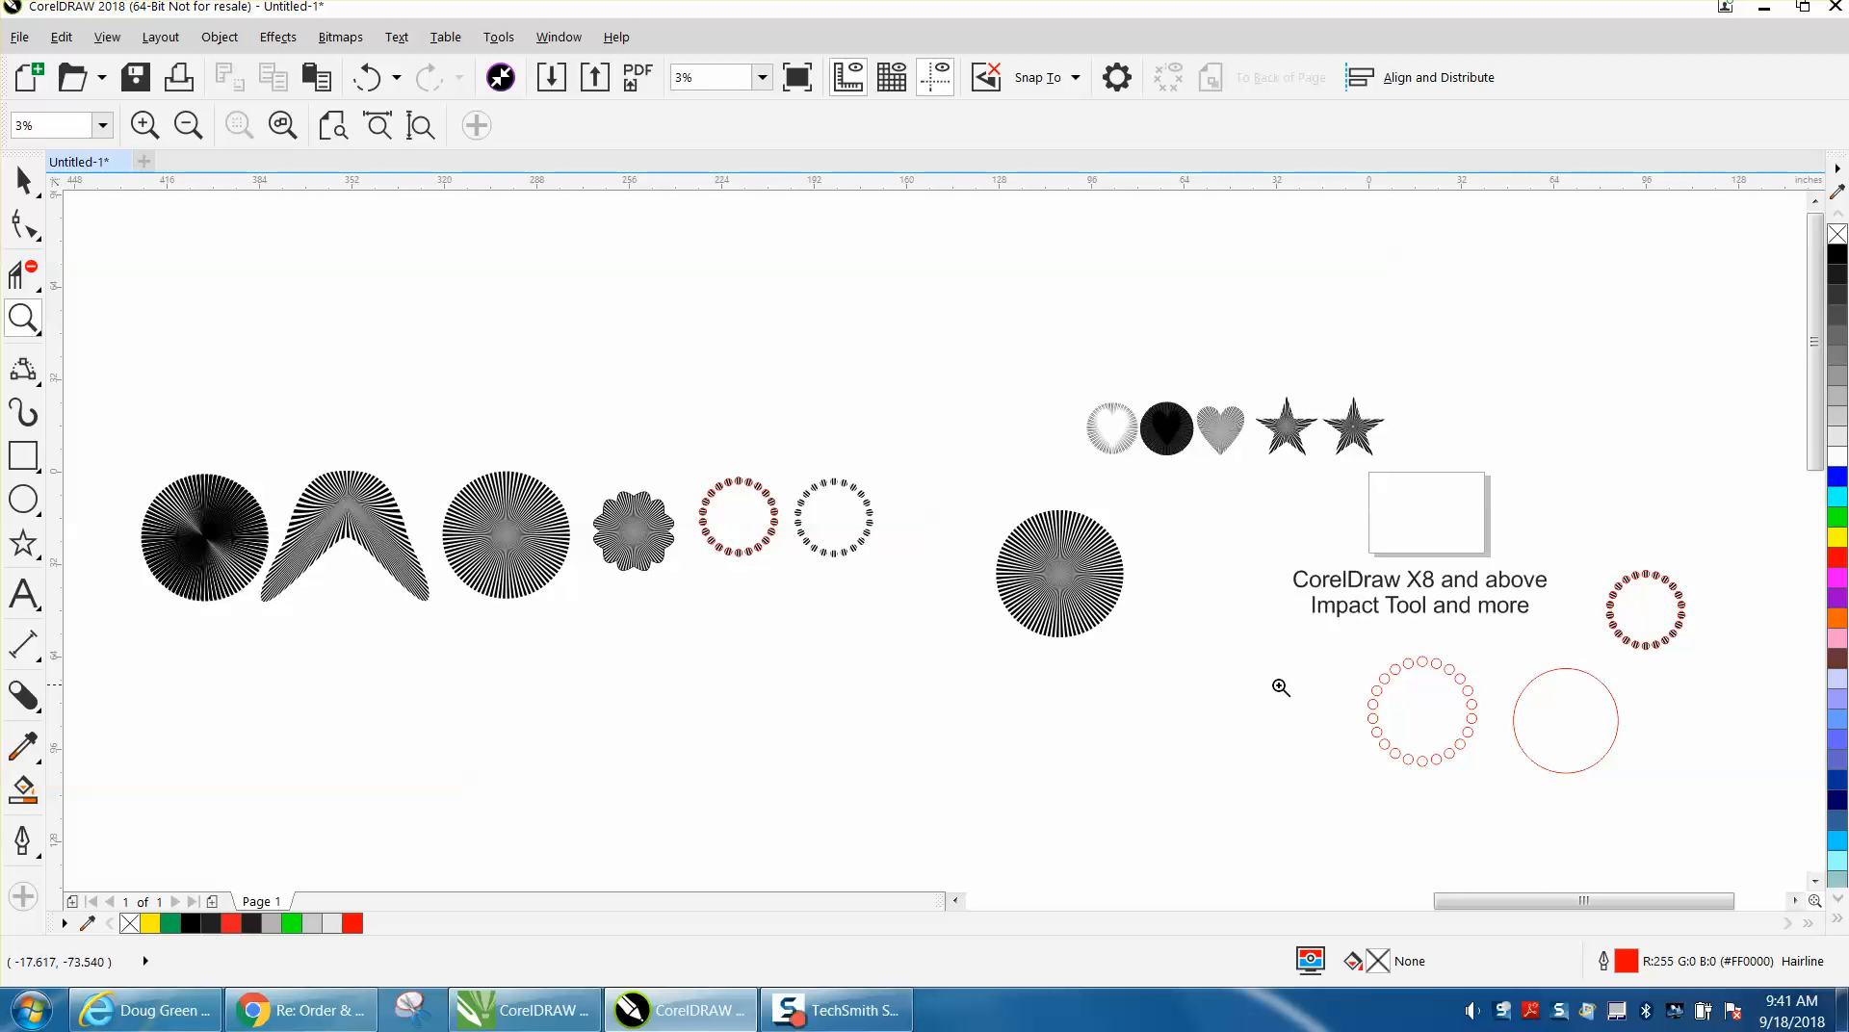
Move the ring of small red circles into the empty area beneath the row of striped example shapes.
key(space)
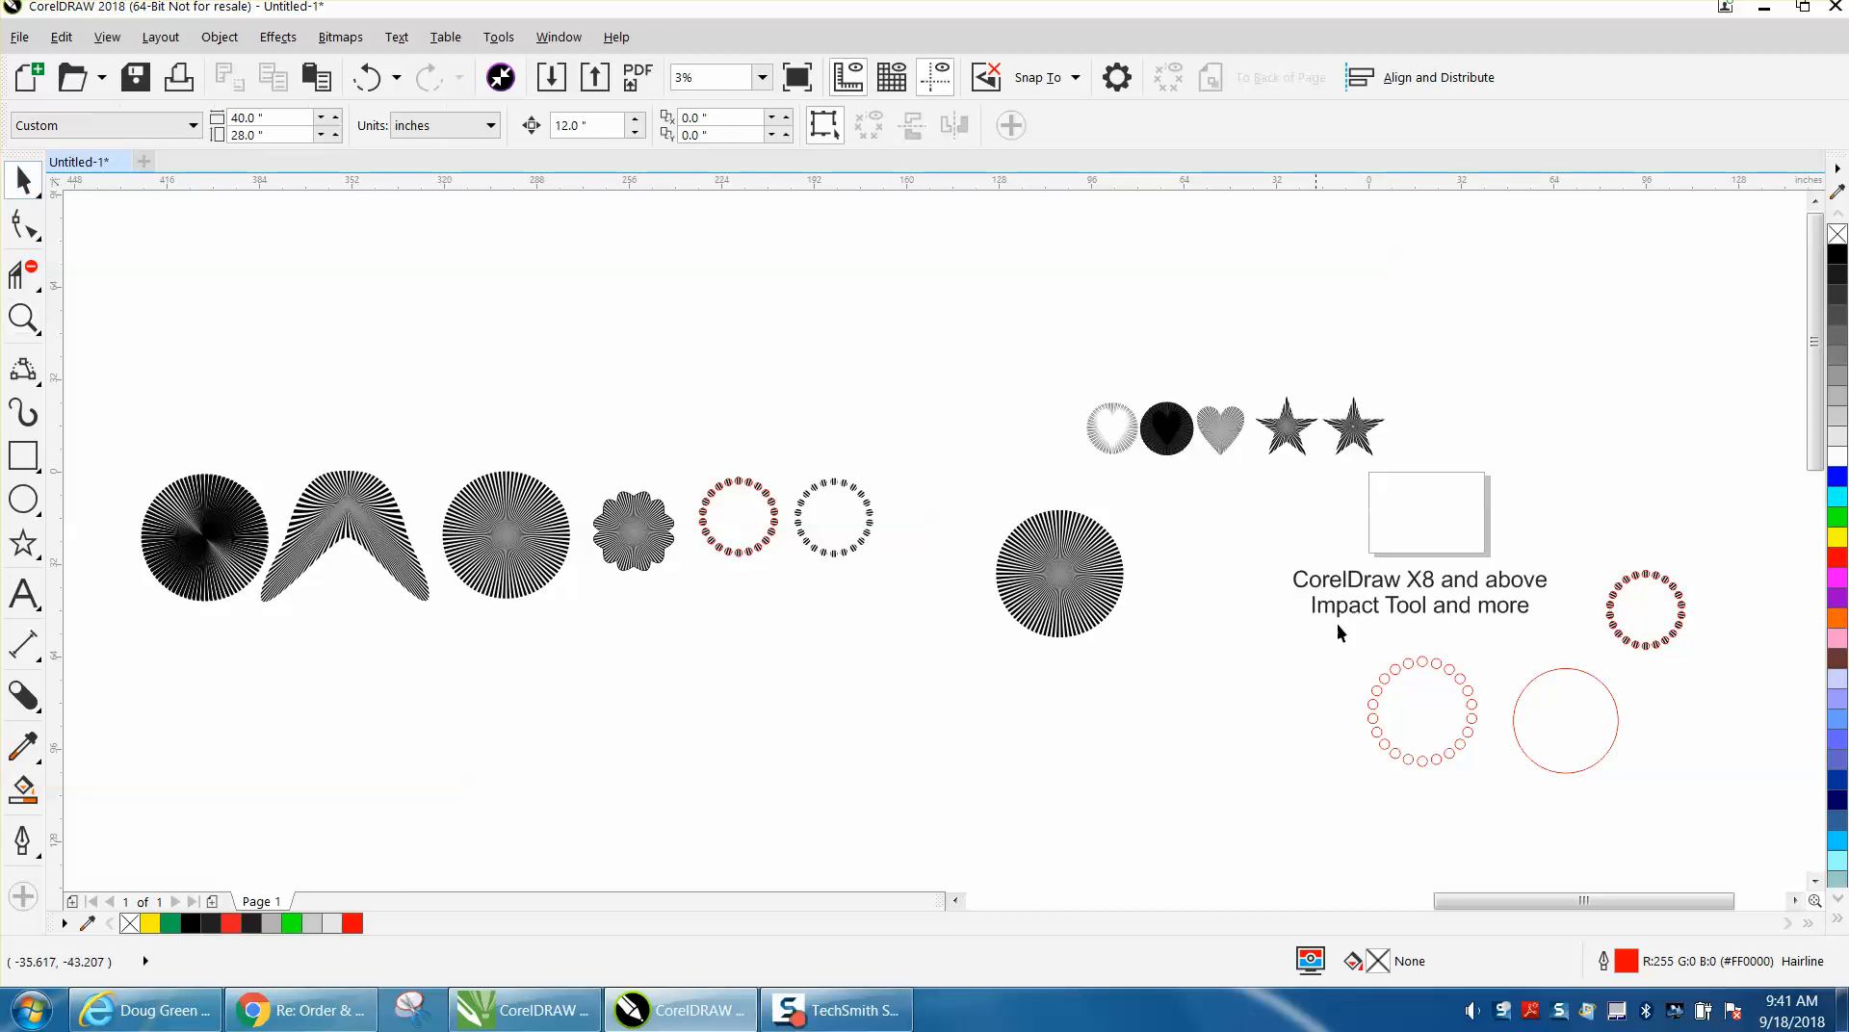
click(1426, 663)
drag(1425, 663, 1094, 688)
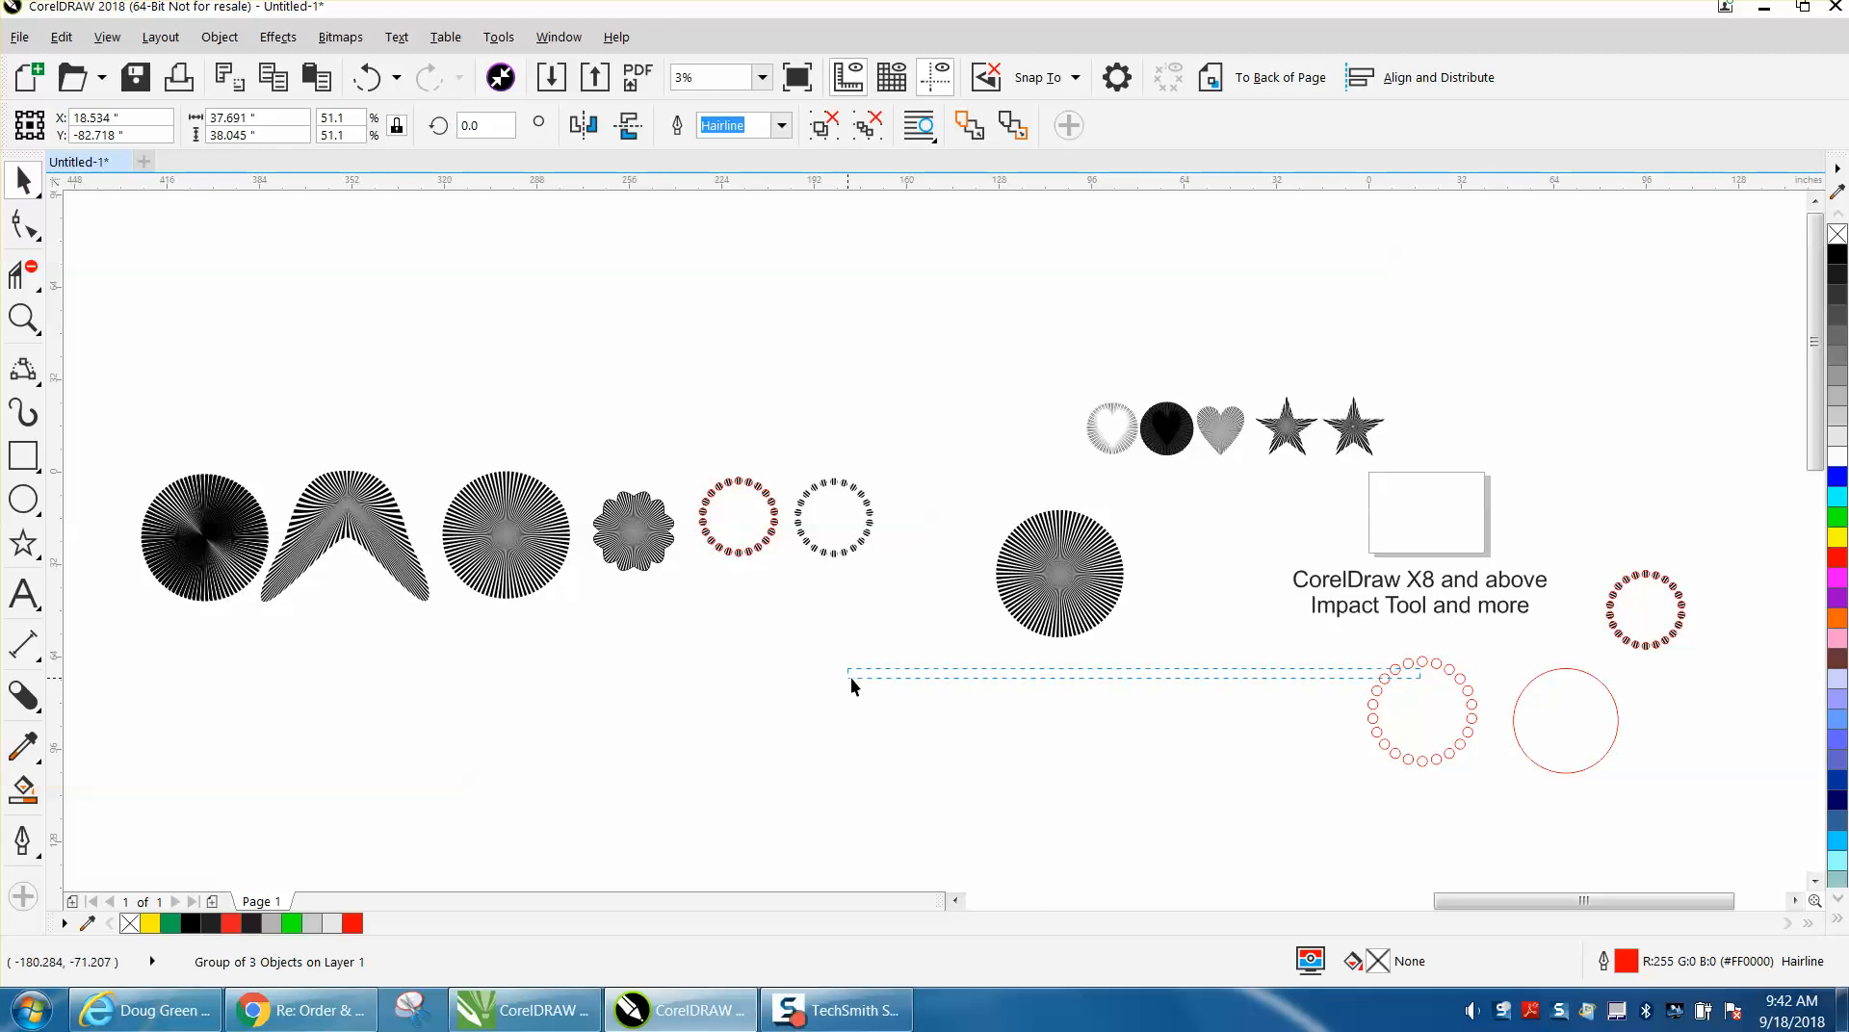
drag(847, 678, 848, 679)
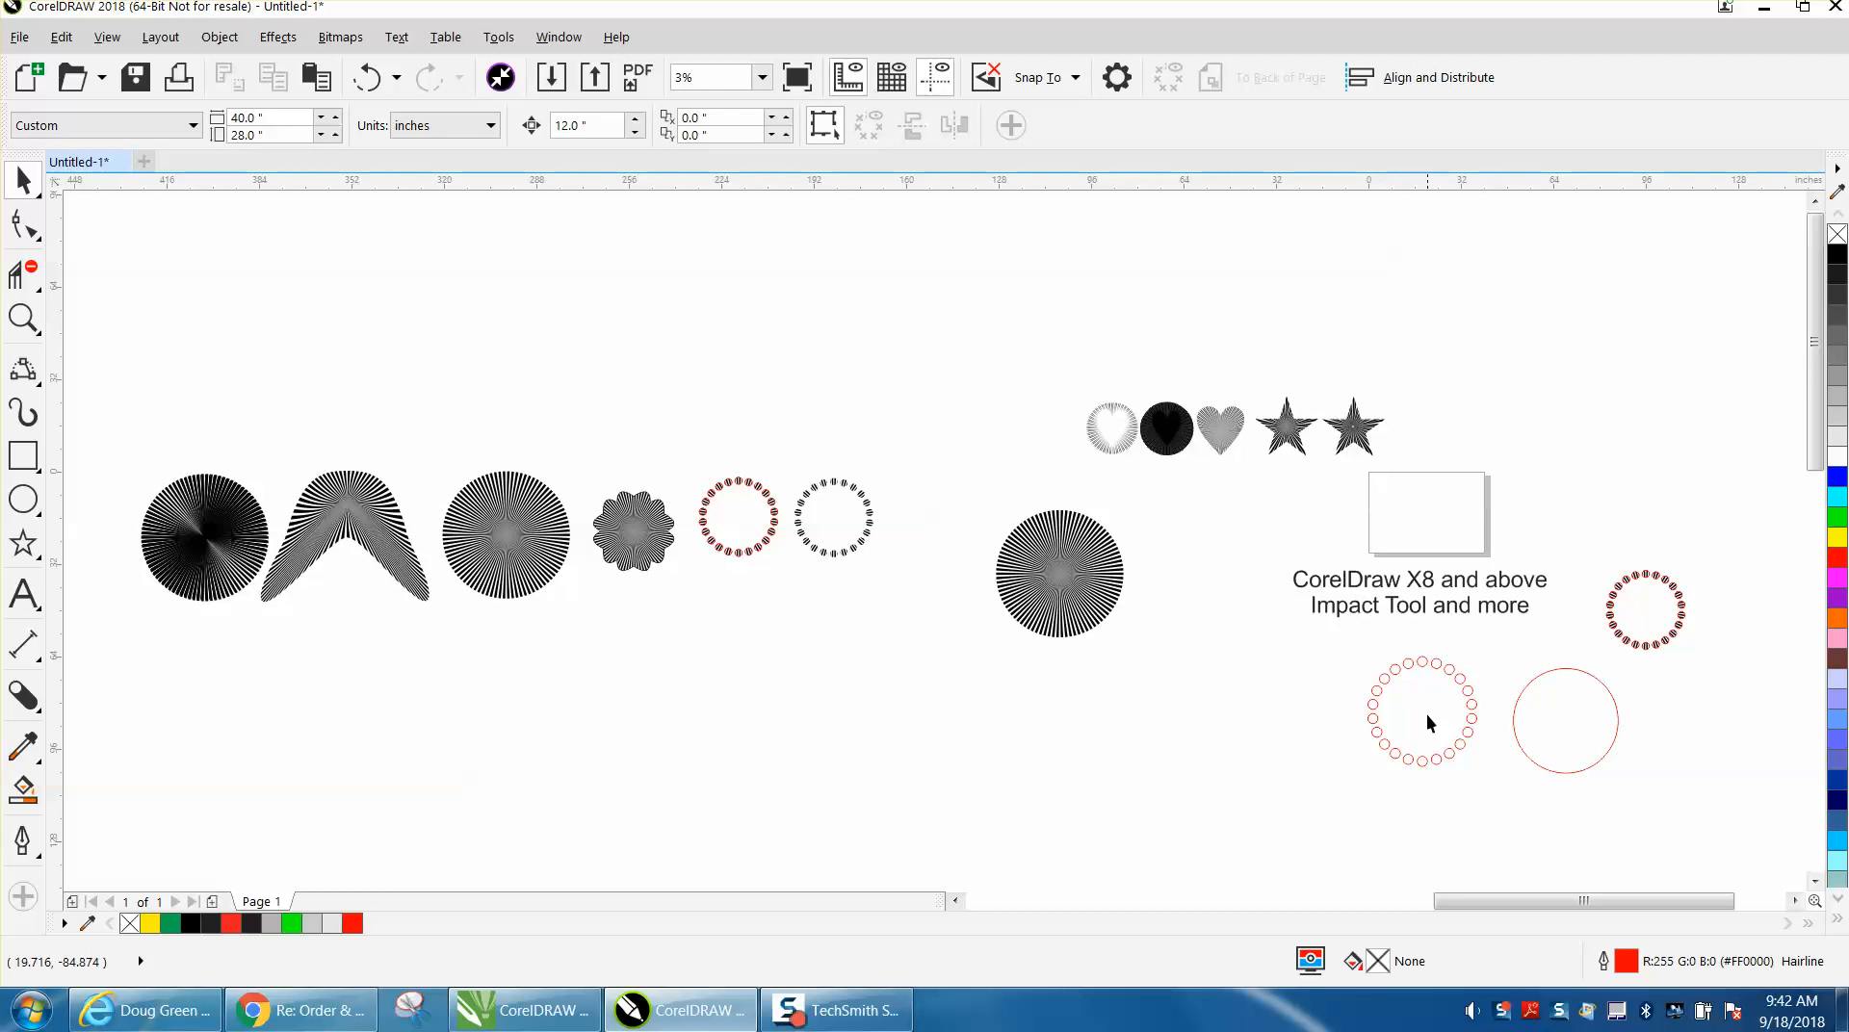
click(1447, 668)
drag(1419, 713, 856, 697)
Move the separate radial impact shape down beside the ring of small red circles.
click(24, 318)
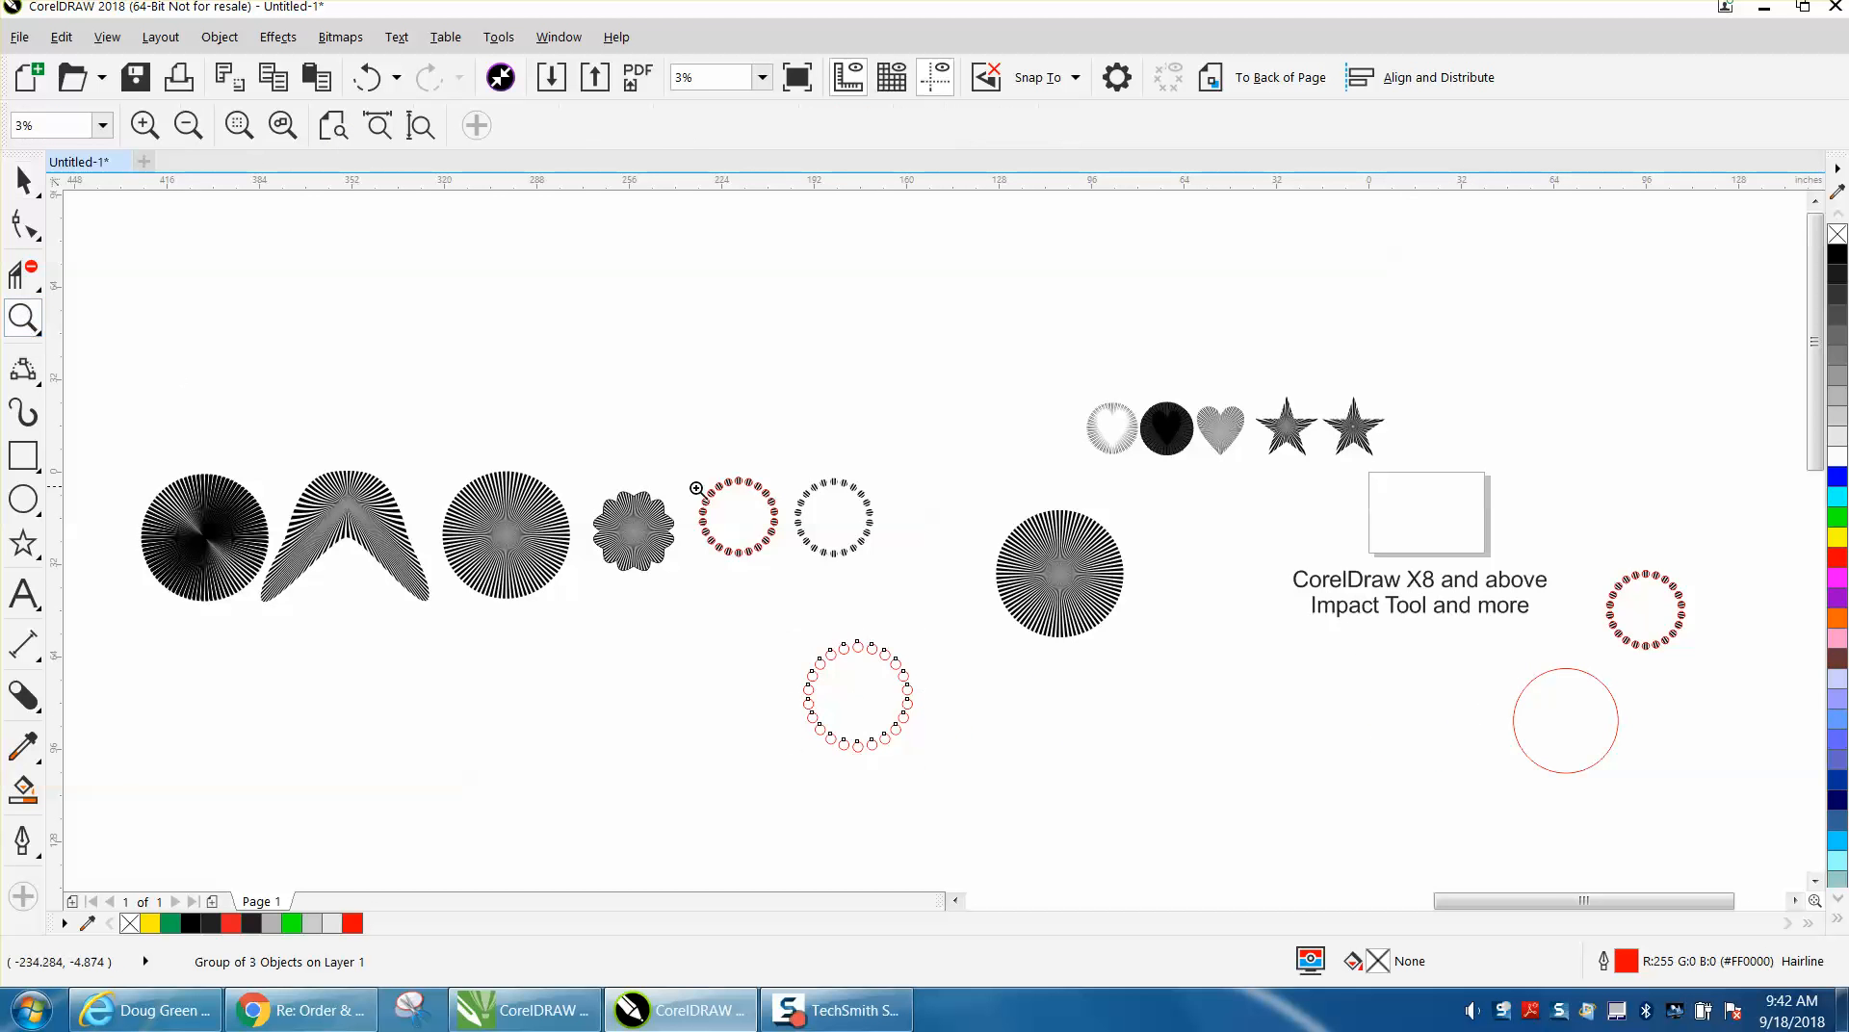
scroll(1018, 756, up, 3)
click(23, 180)
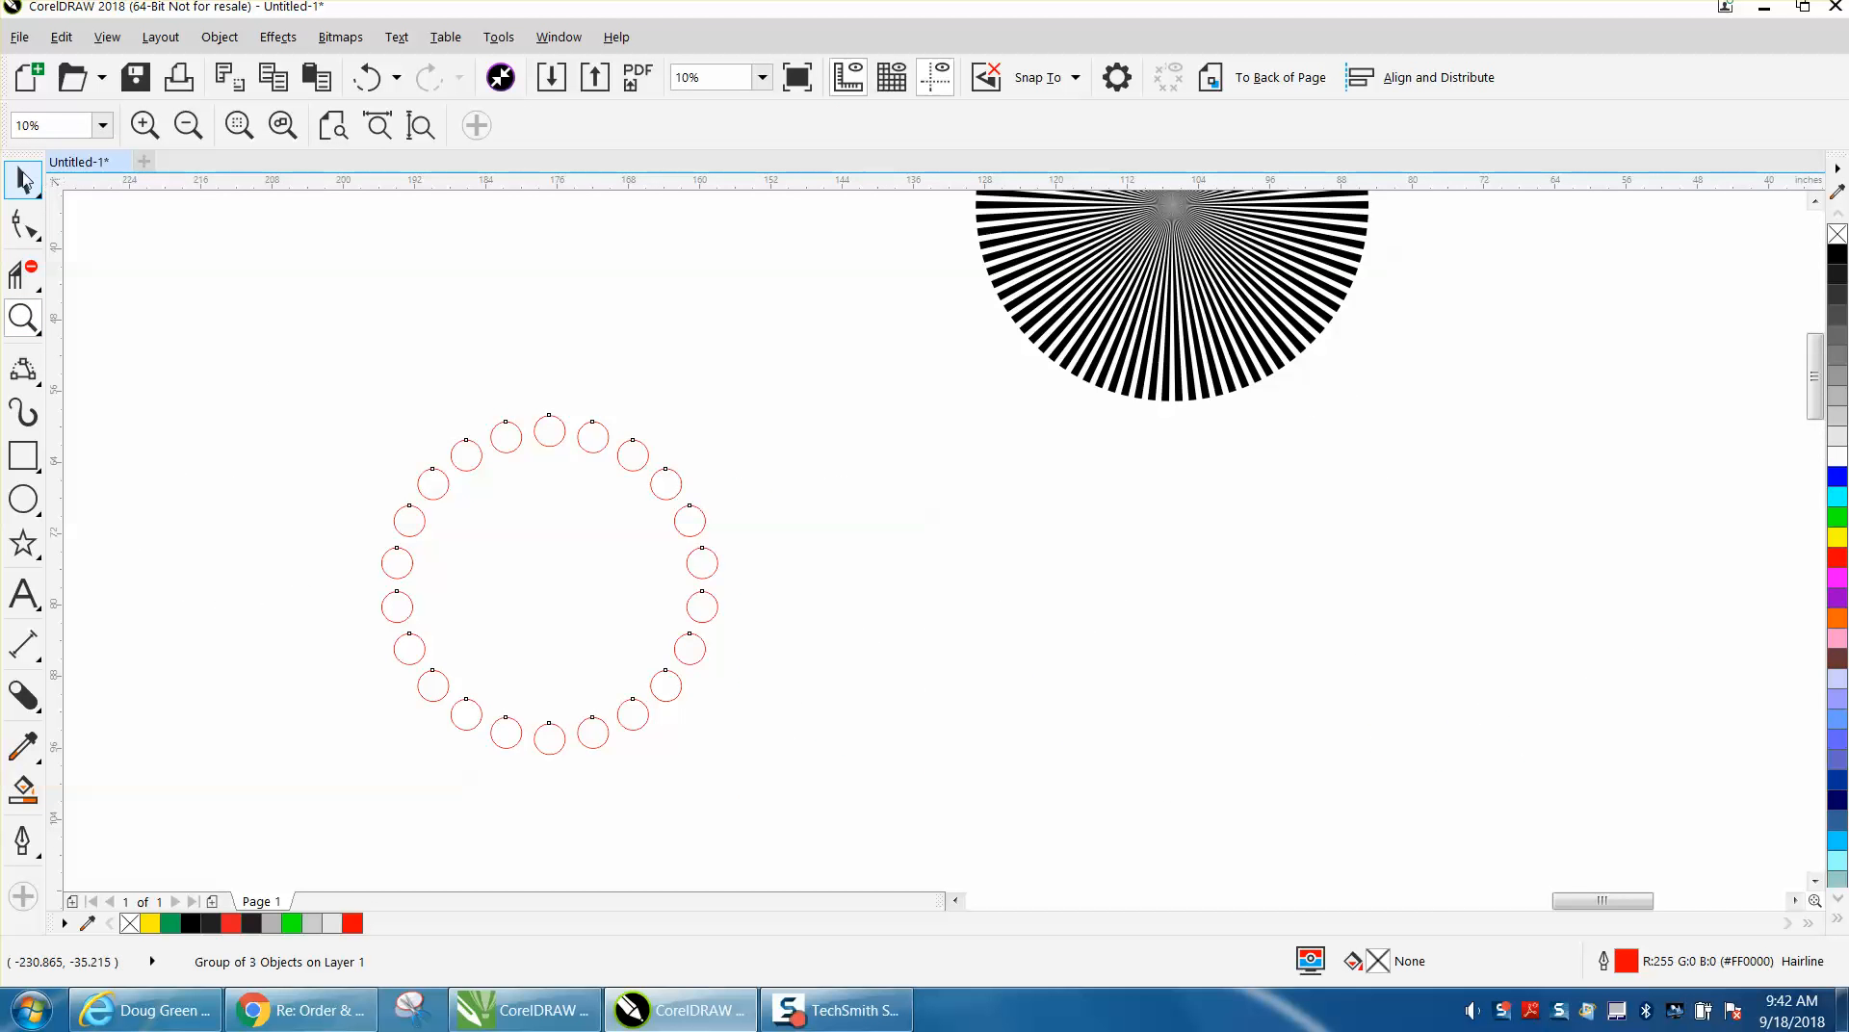
double_click(1160, 270)
key(space)
drag(1169, 228, 952, 610)
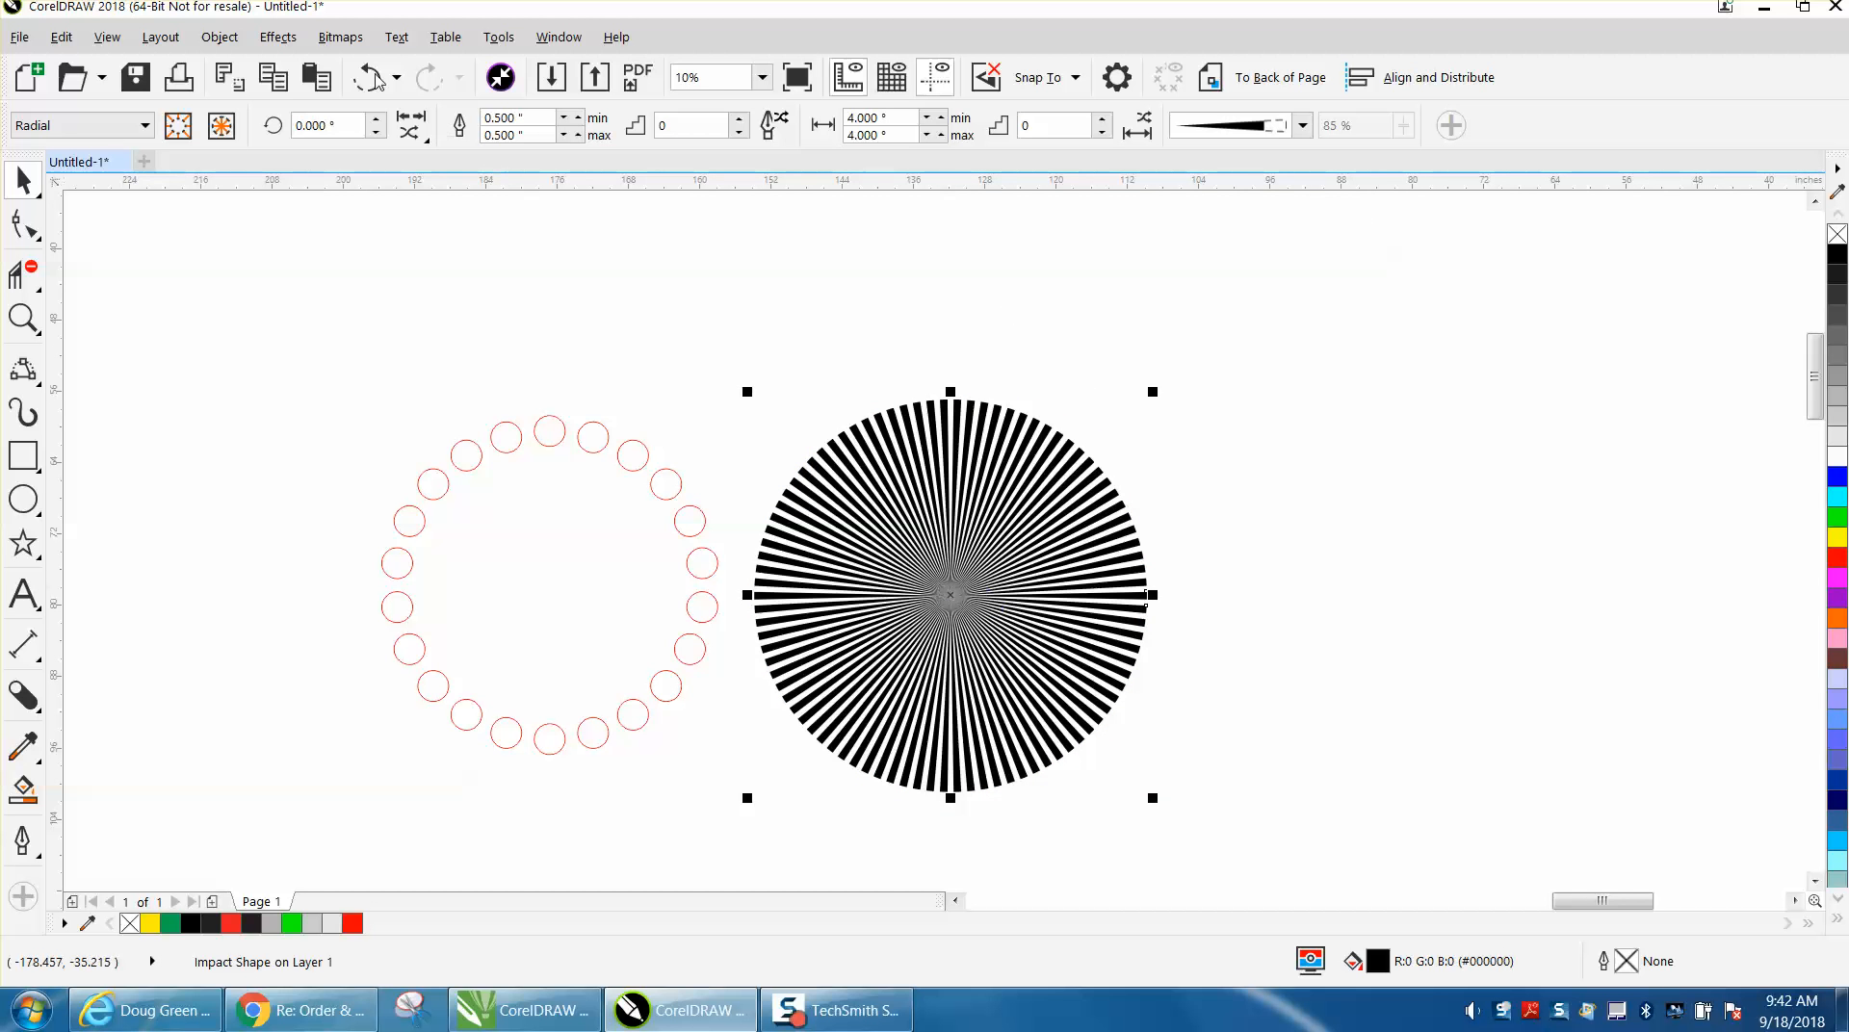
PowerClip the radial impact shape inside the ring of small circles and remove the ring's red outline.
click(274, 42)
mouse_move(223, 46)
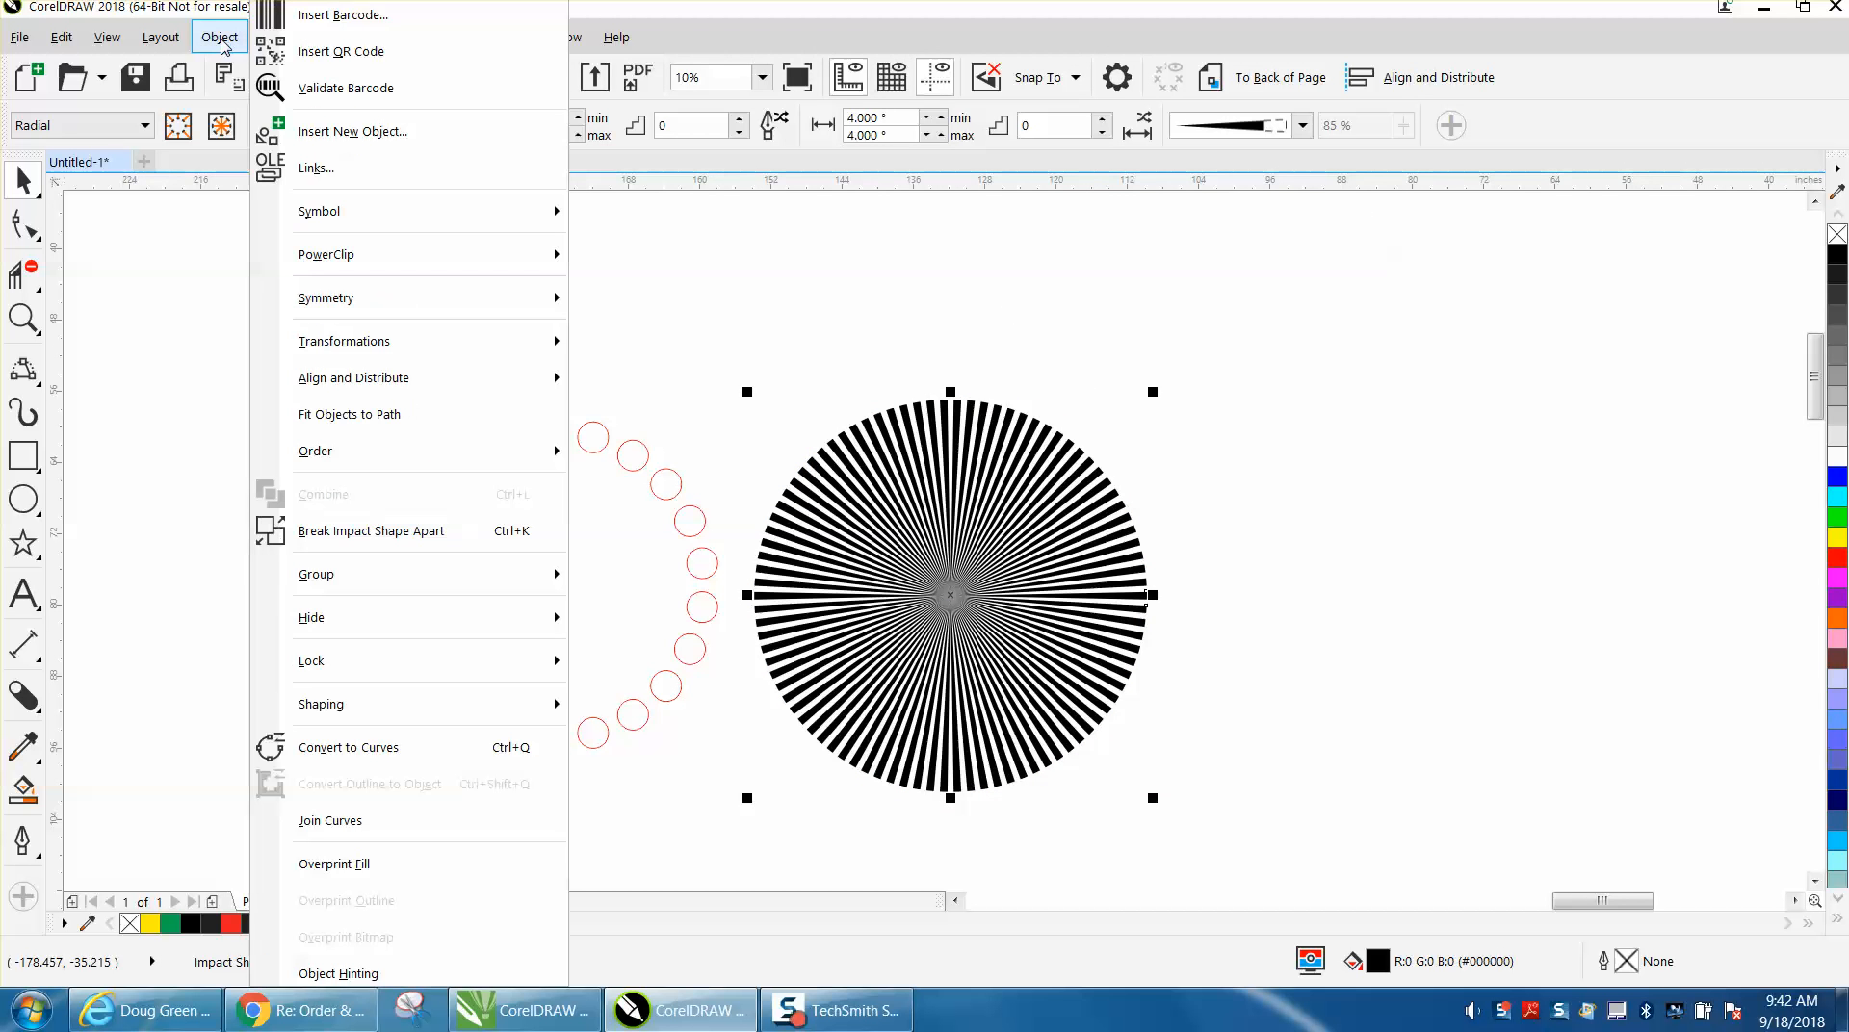
mouse_move(318, 260)
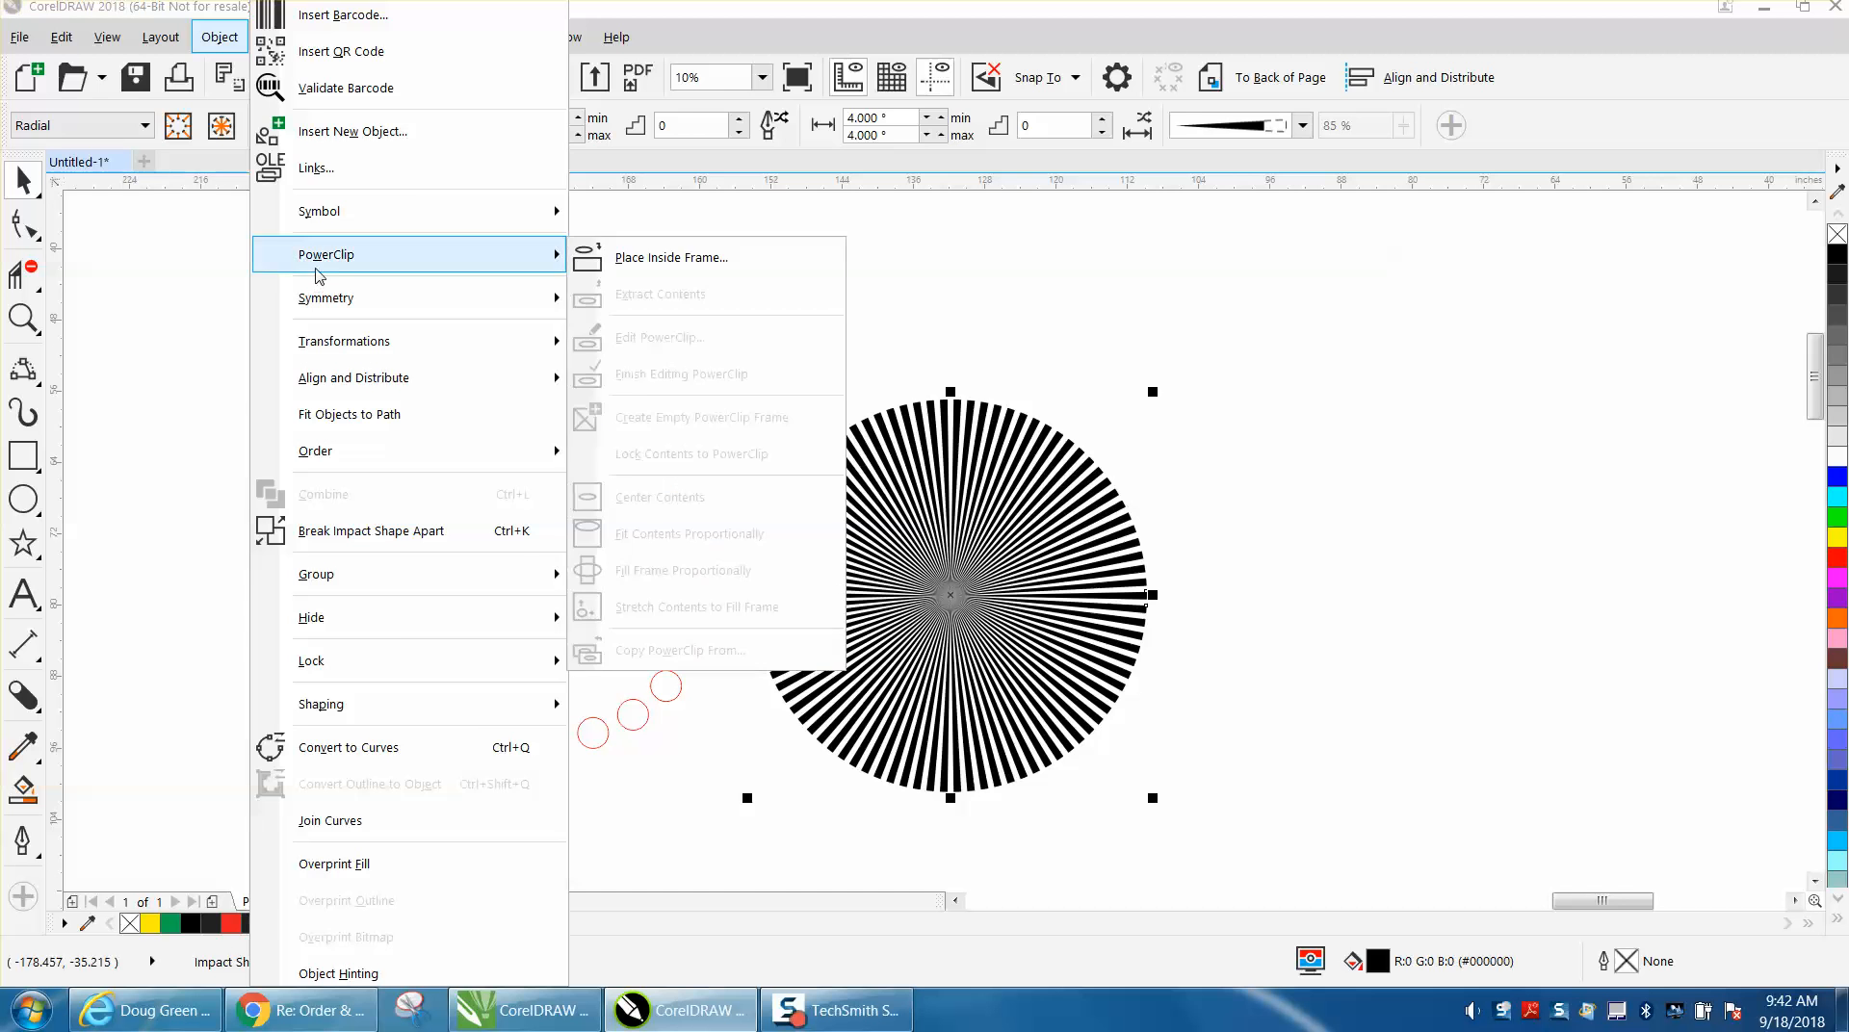
click(617, 254)
click(579, 434)
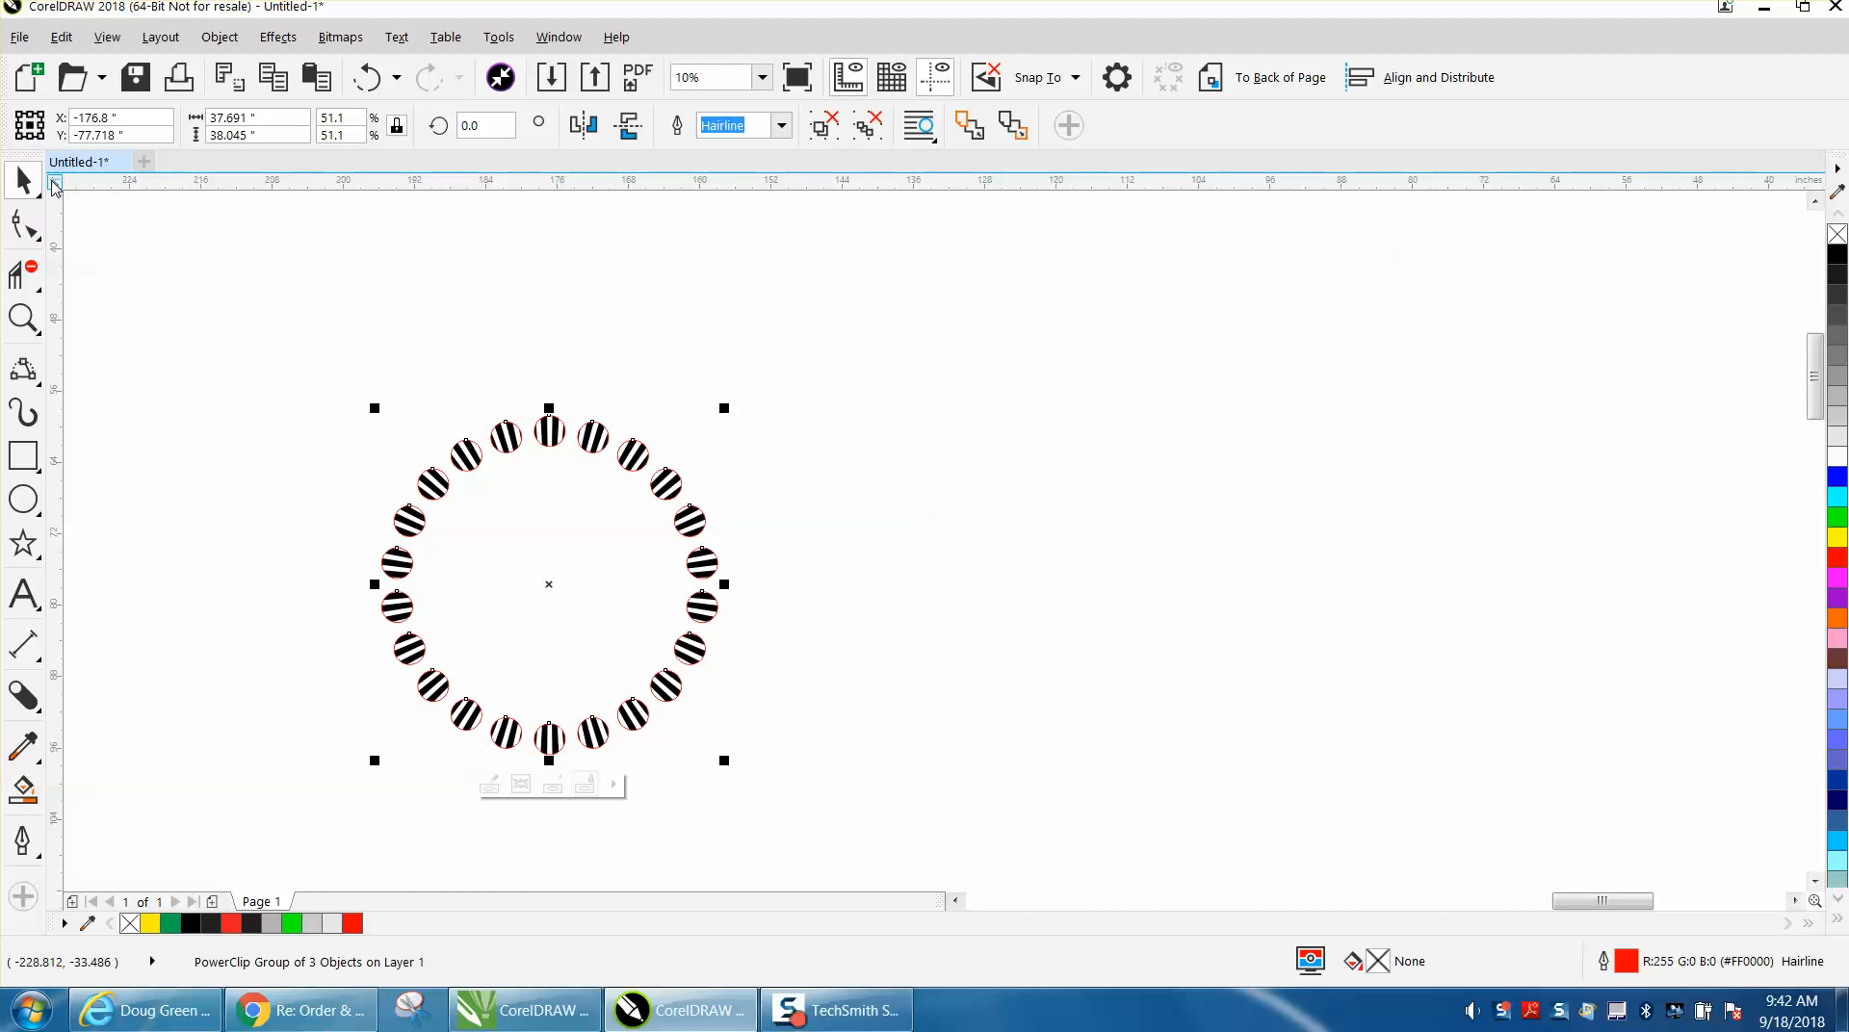
right_click(1836, 234)
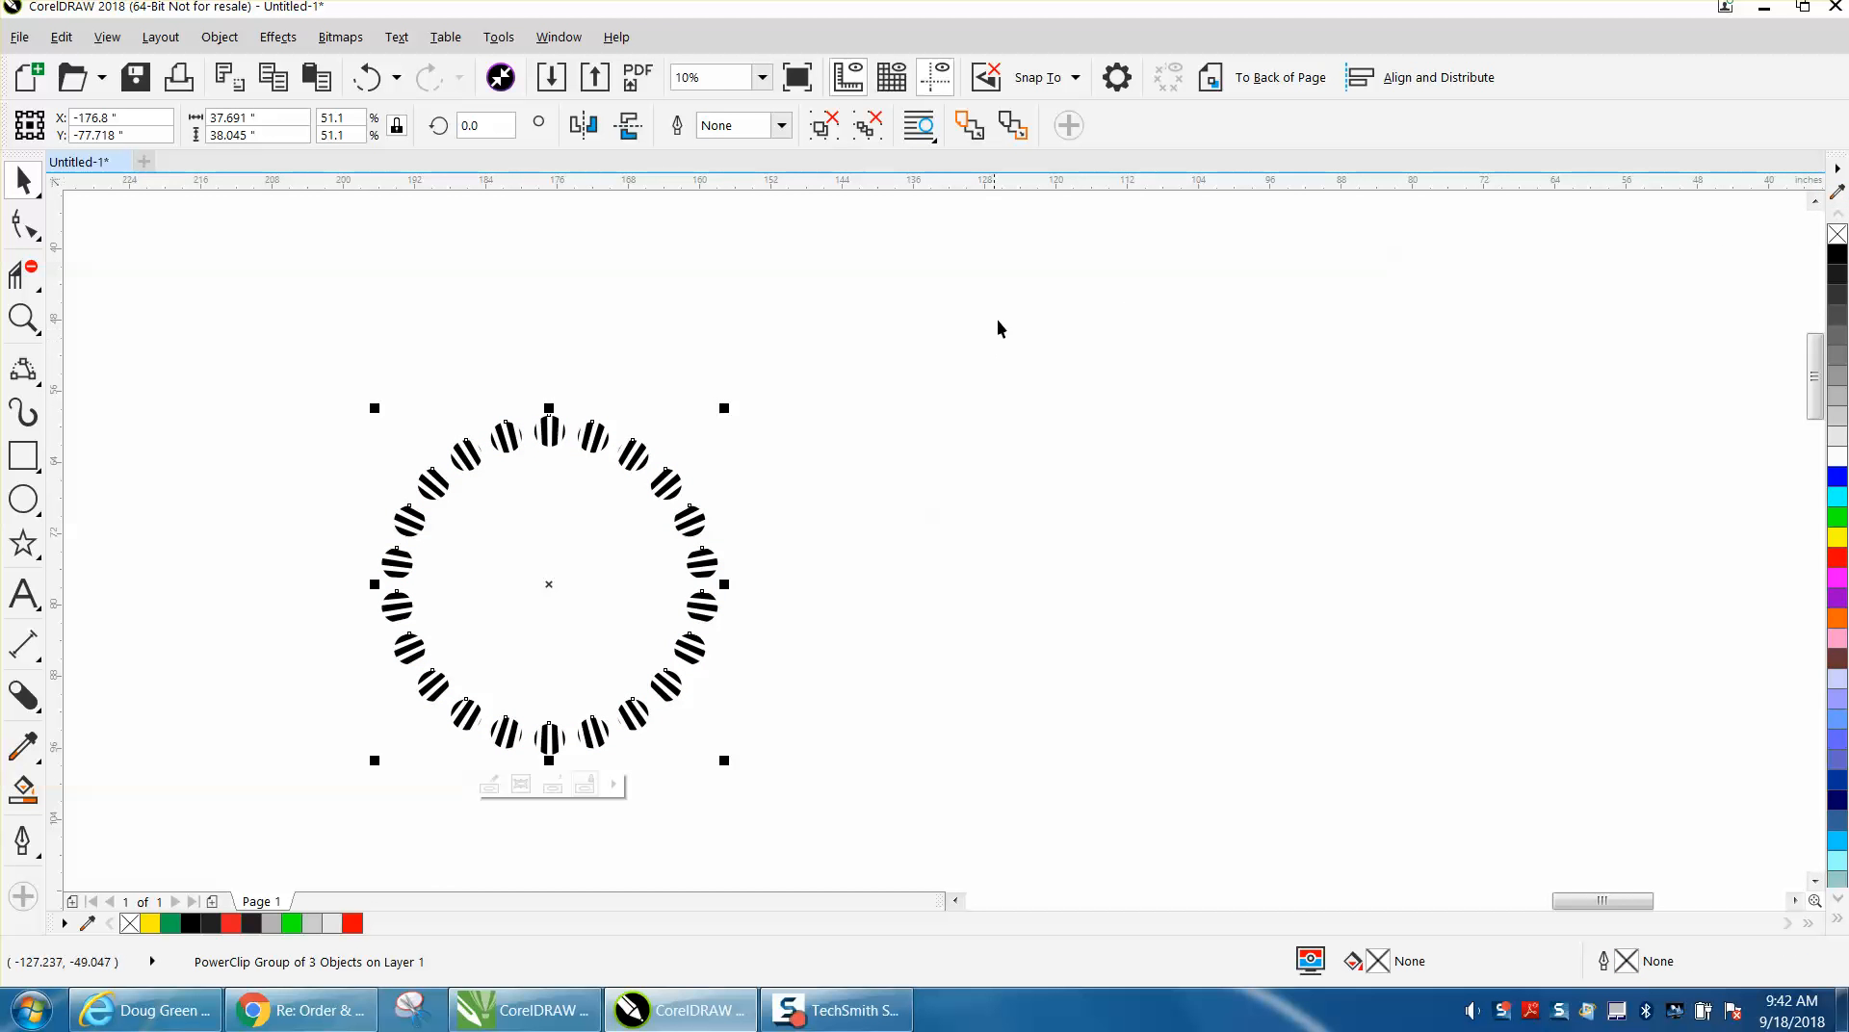
Move the radial circle from the row of striped examples to the area beneath the hearts and stars.
scroll(999, 307, down, 1)
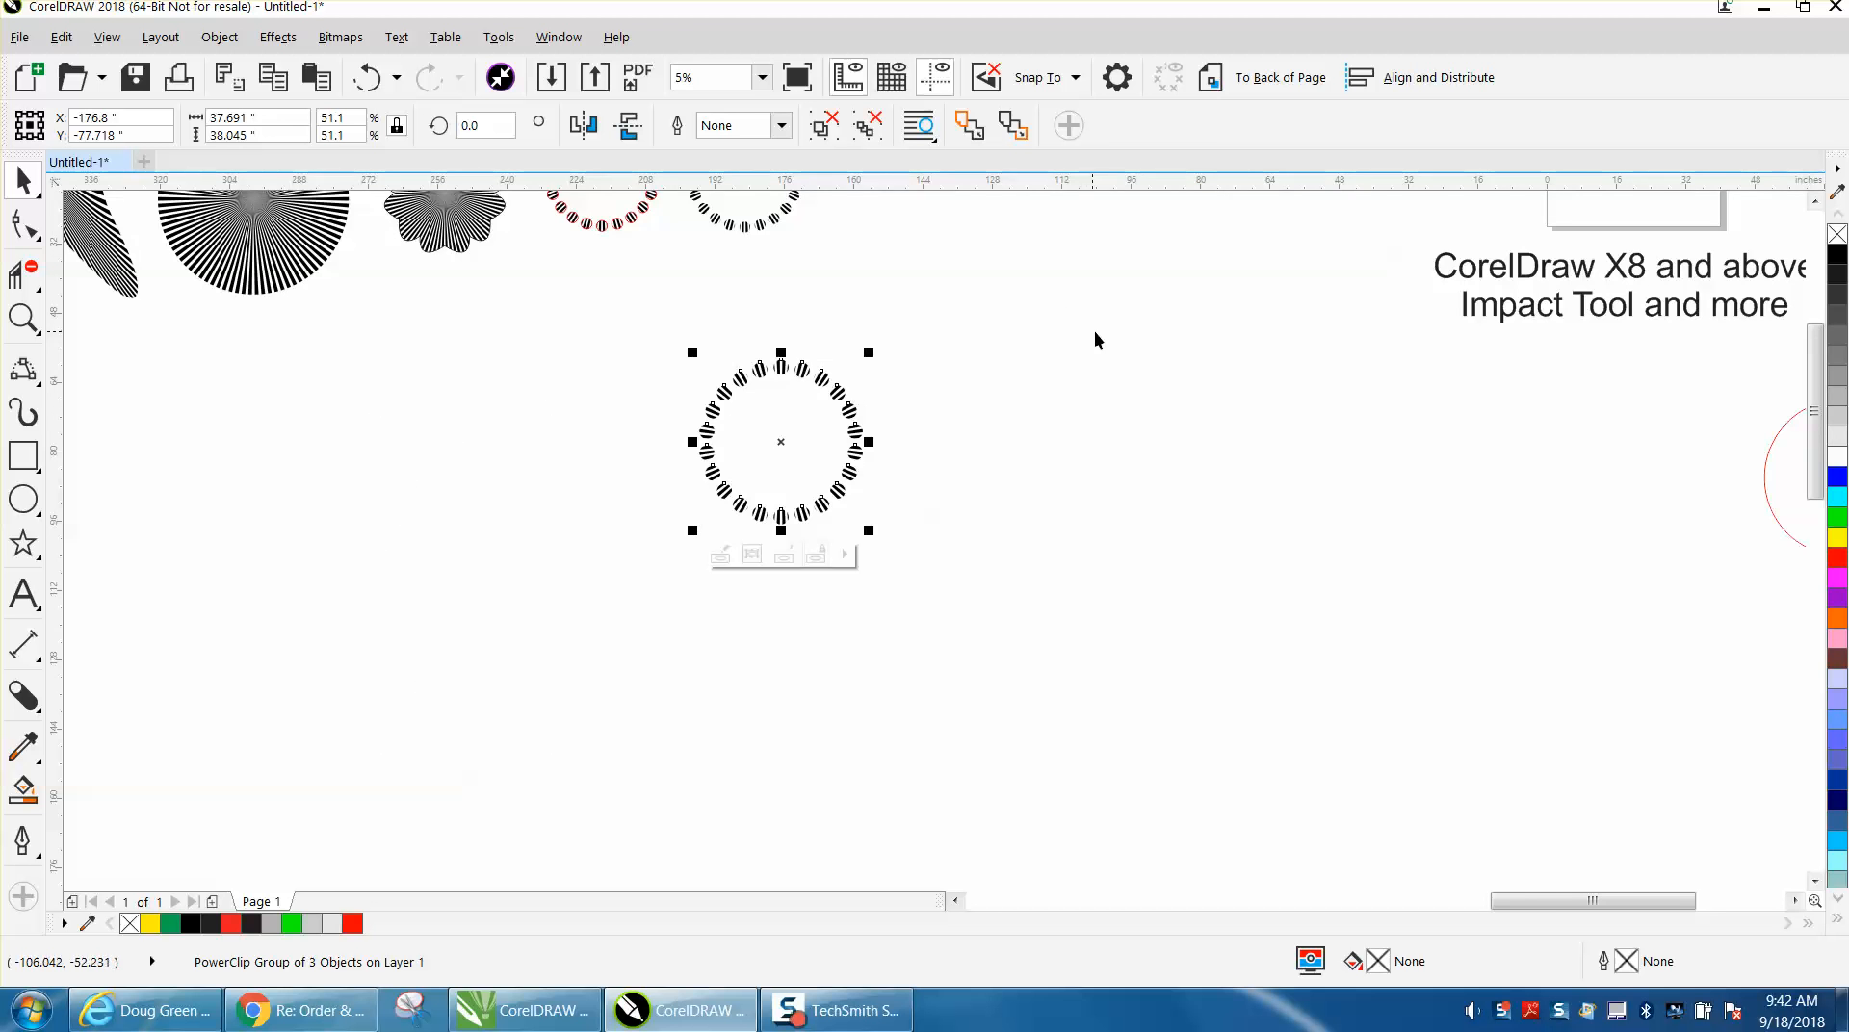
scroll(544, 323, down, 2)
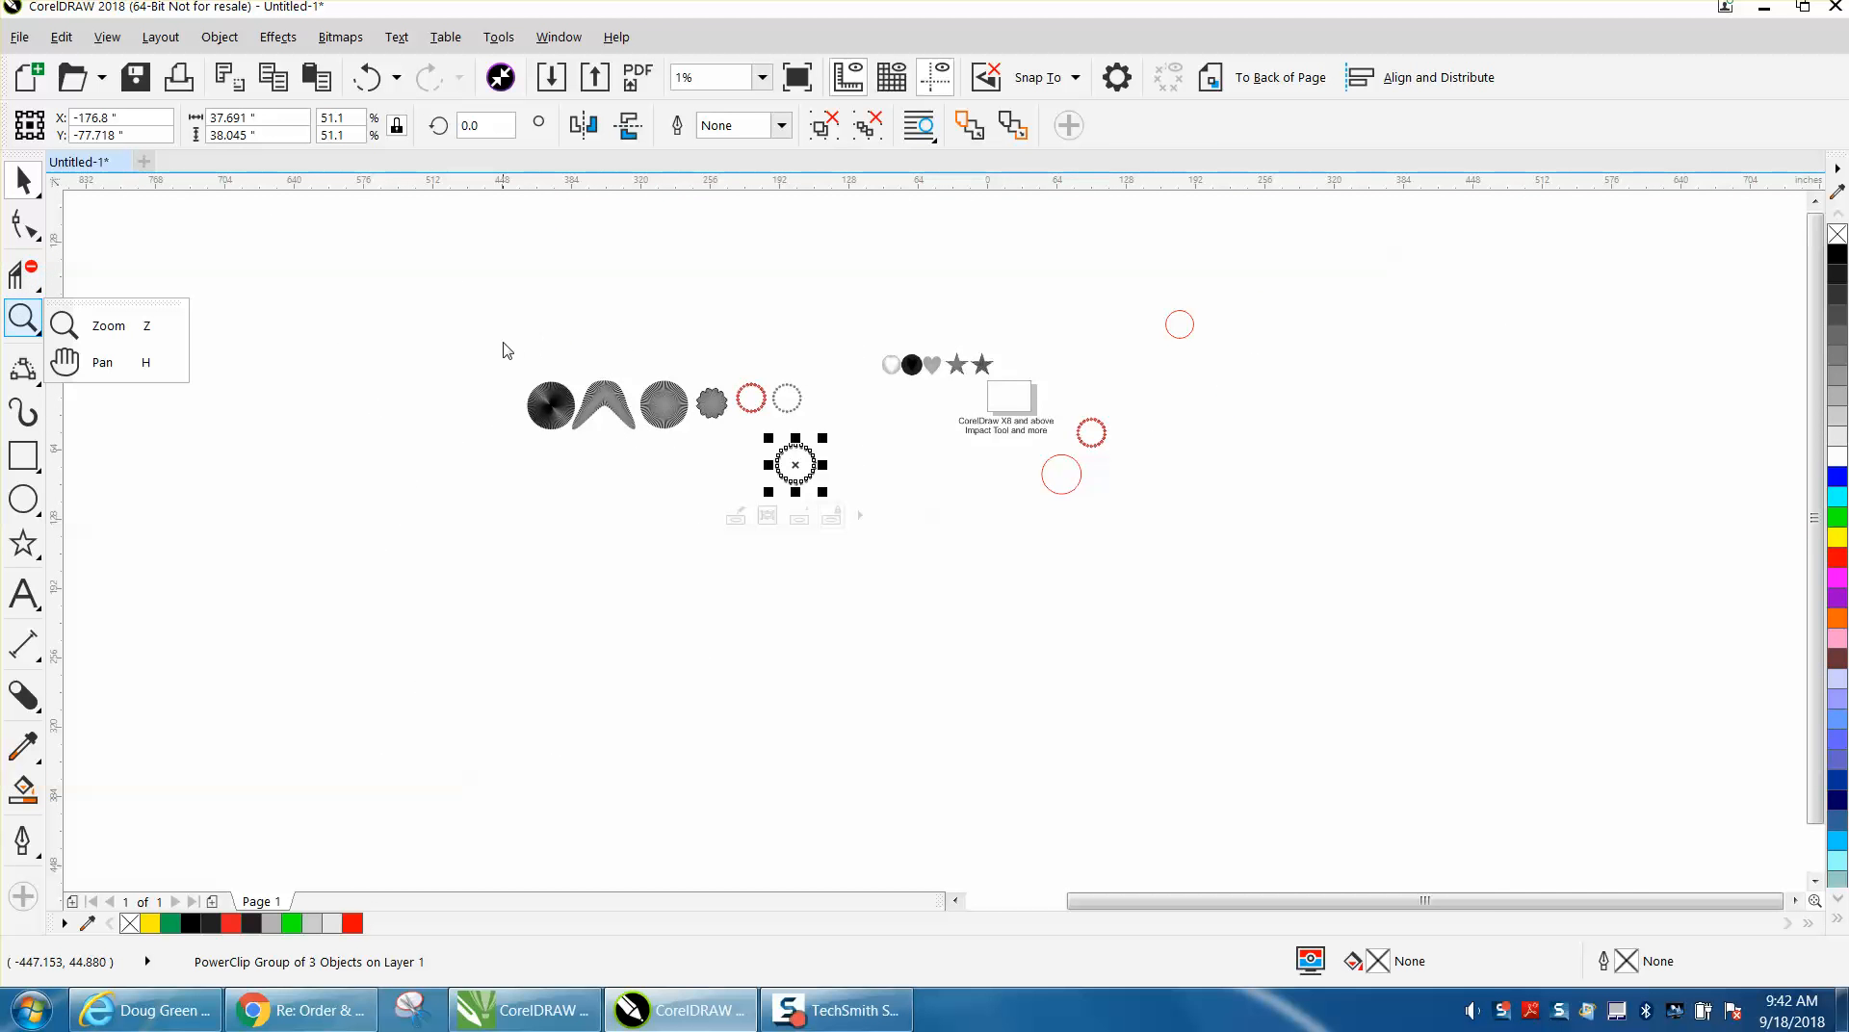
click(114, 324)
drag(518, 371, 1063, 472)
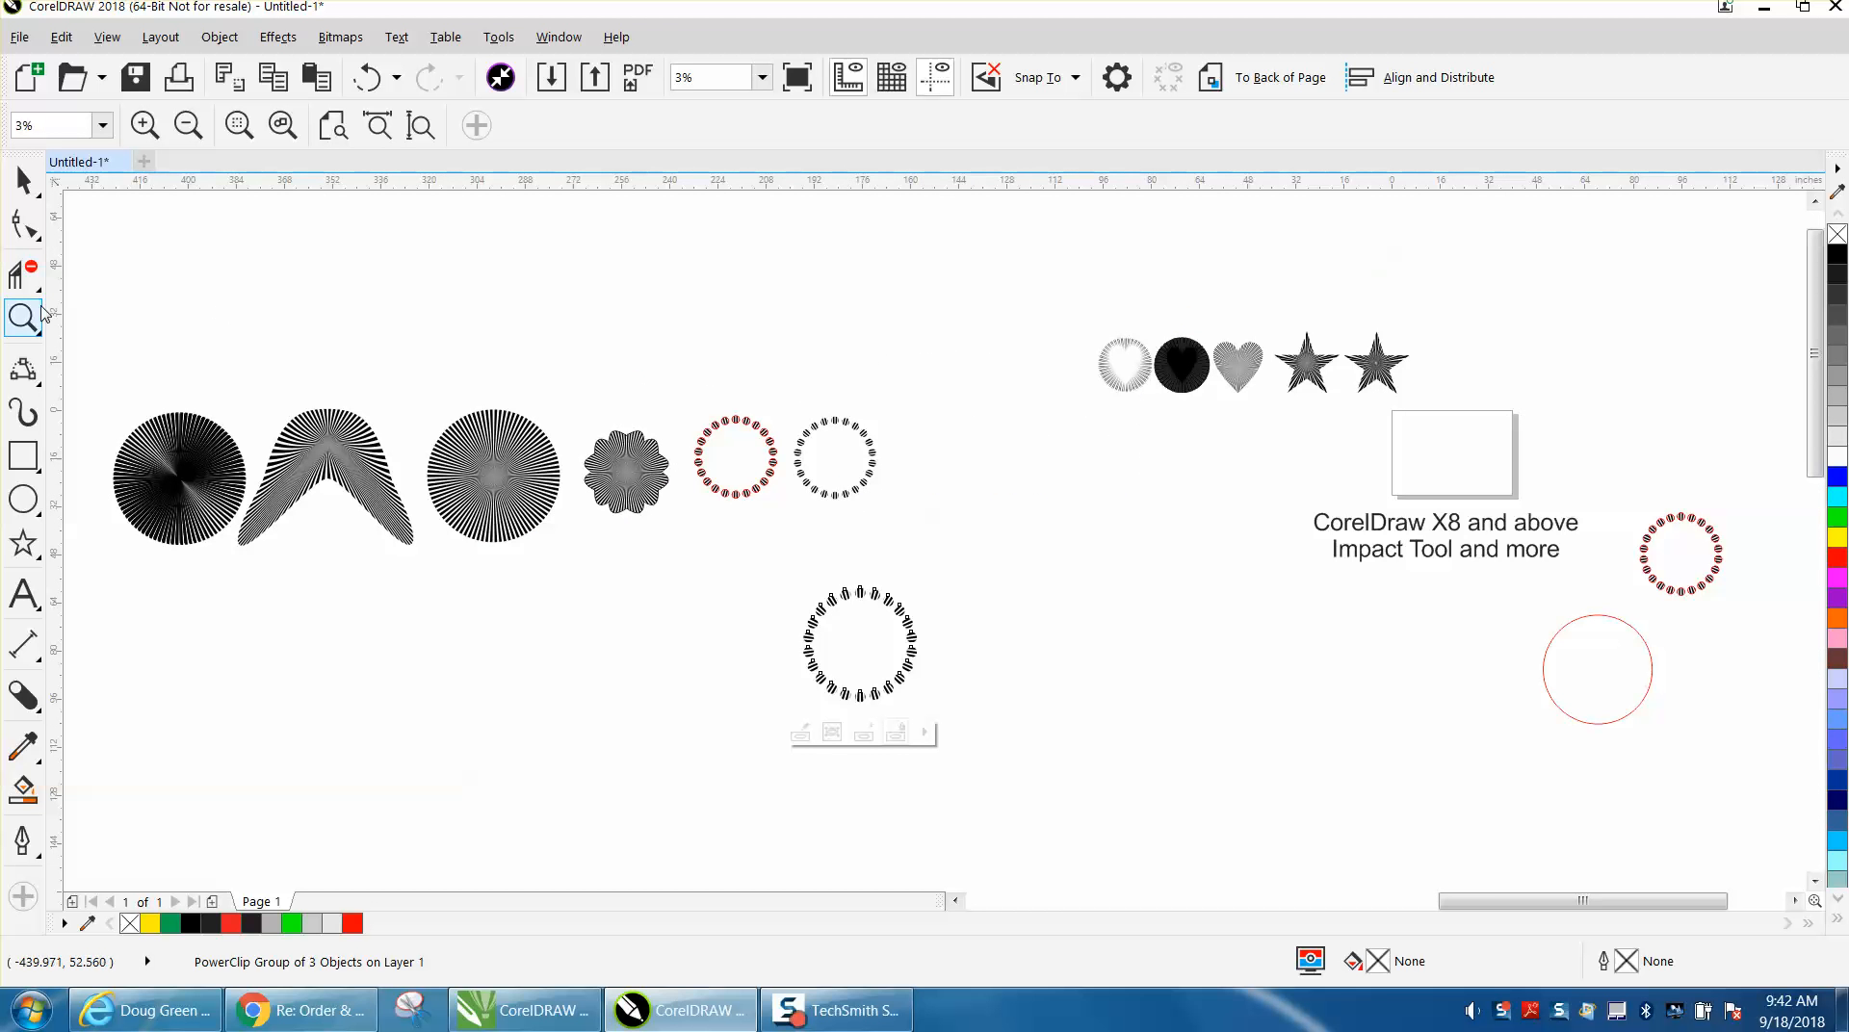
click(23, 180)
click(495, 454)
drag(524, 489, 1183, 521)
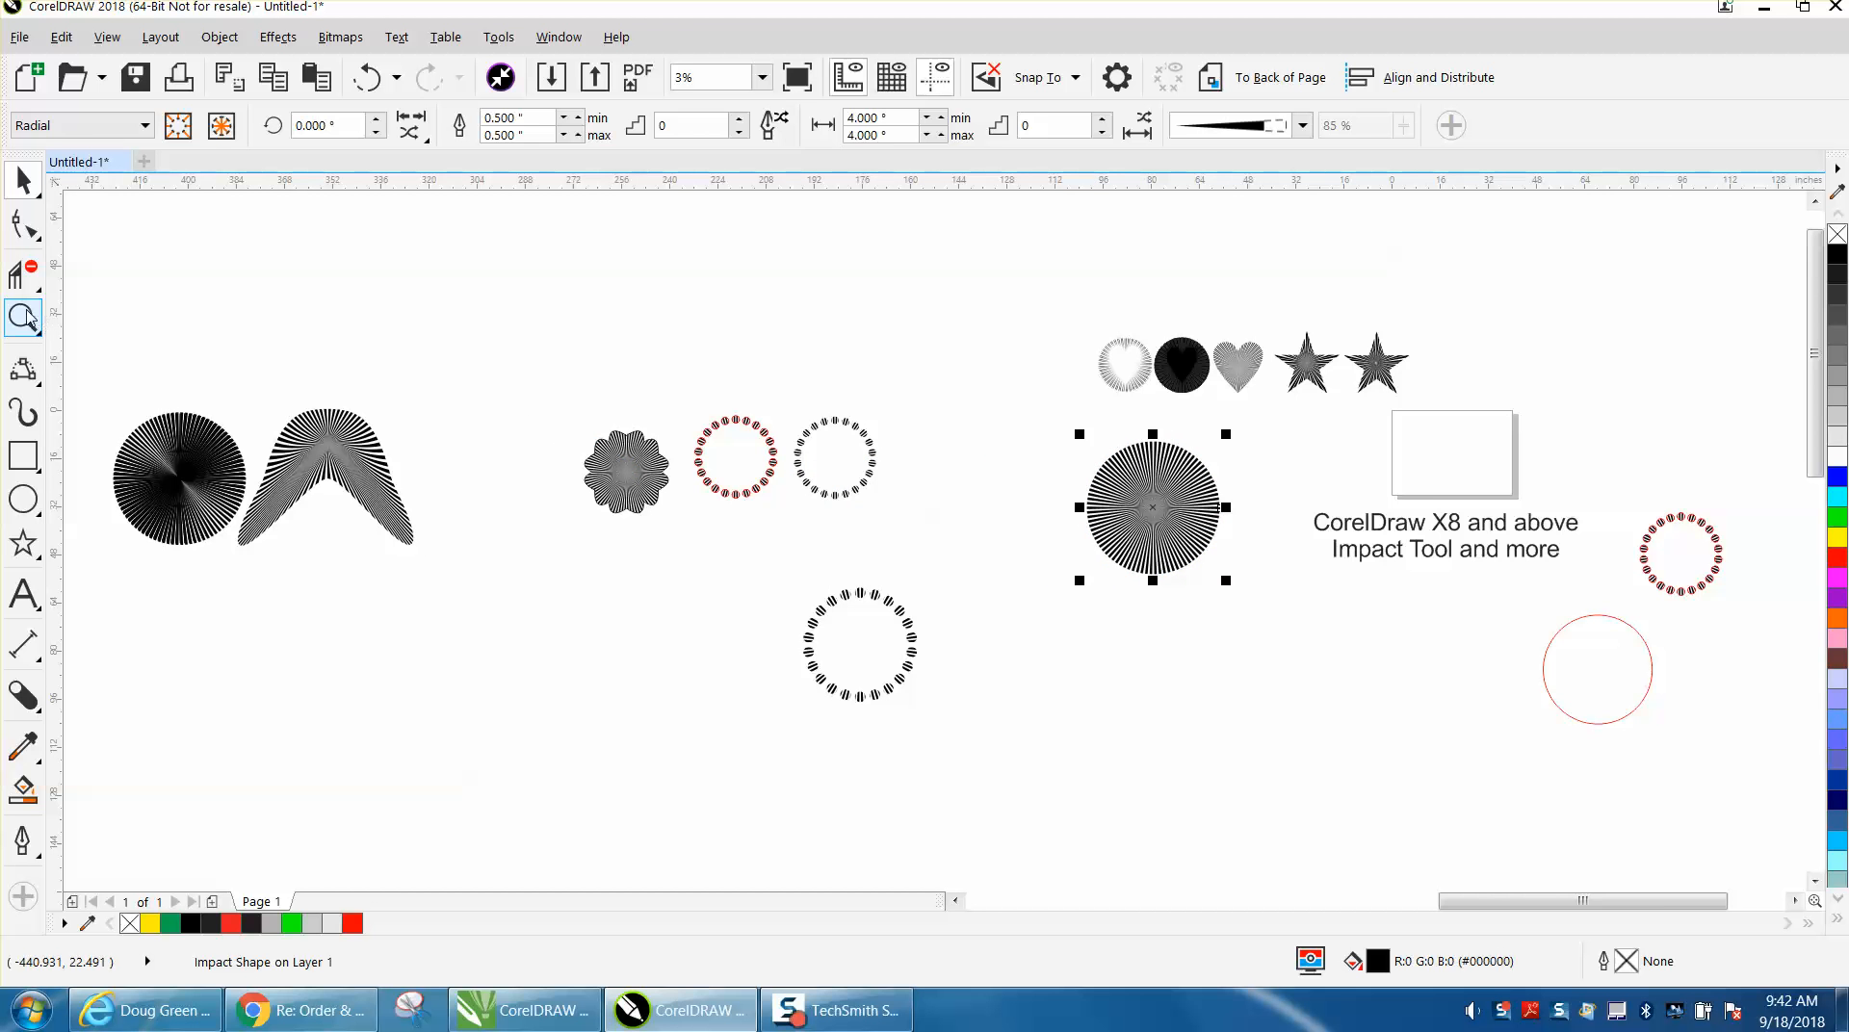
Create a new symmetry from the selected radial impact shape.
click(23, 316)
click(1527, 639)
click(24, 181)
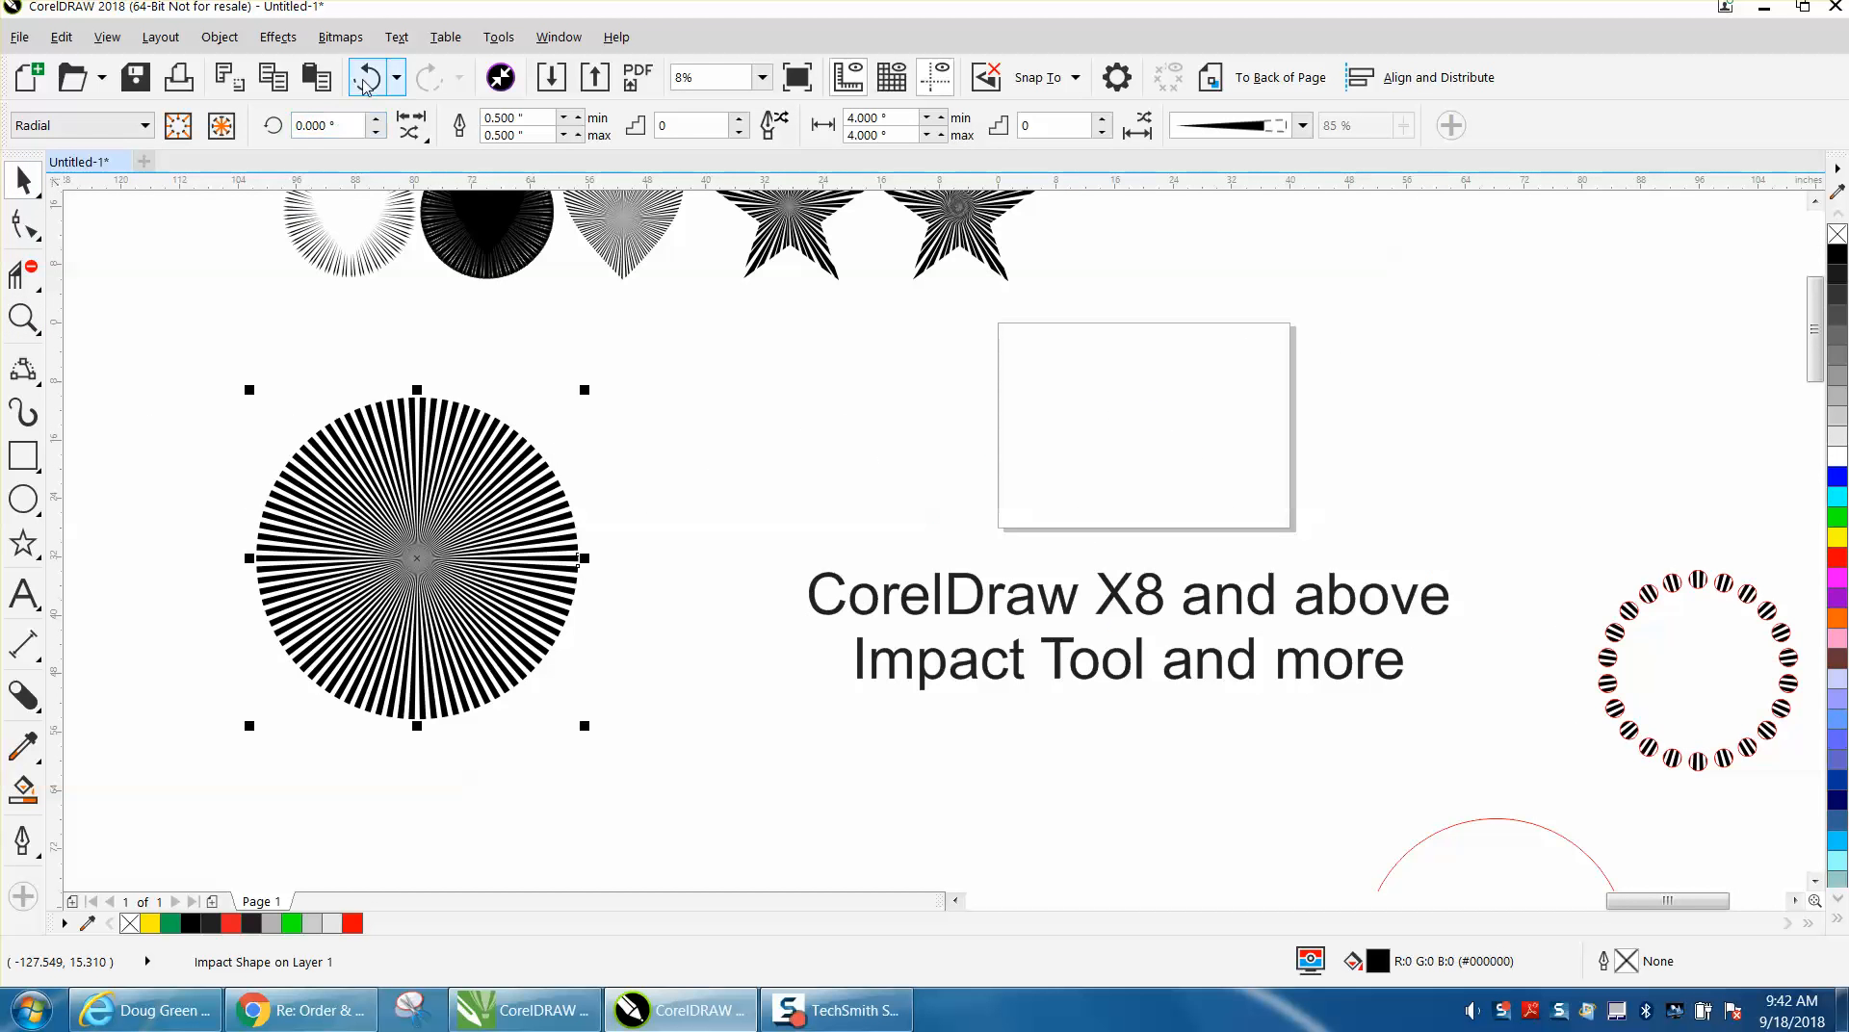
click(227, 40)
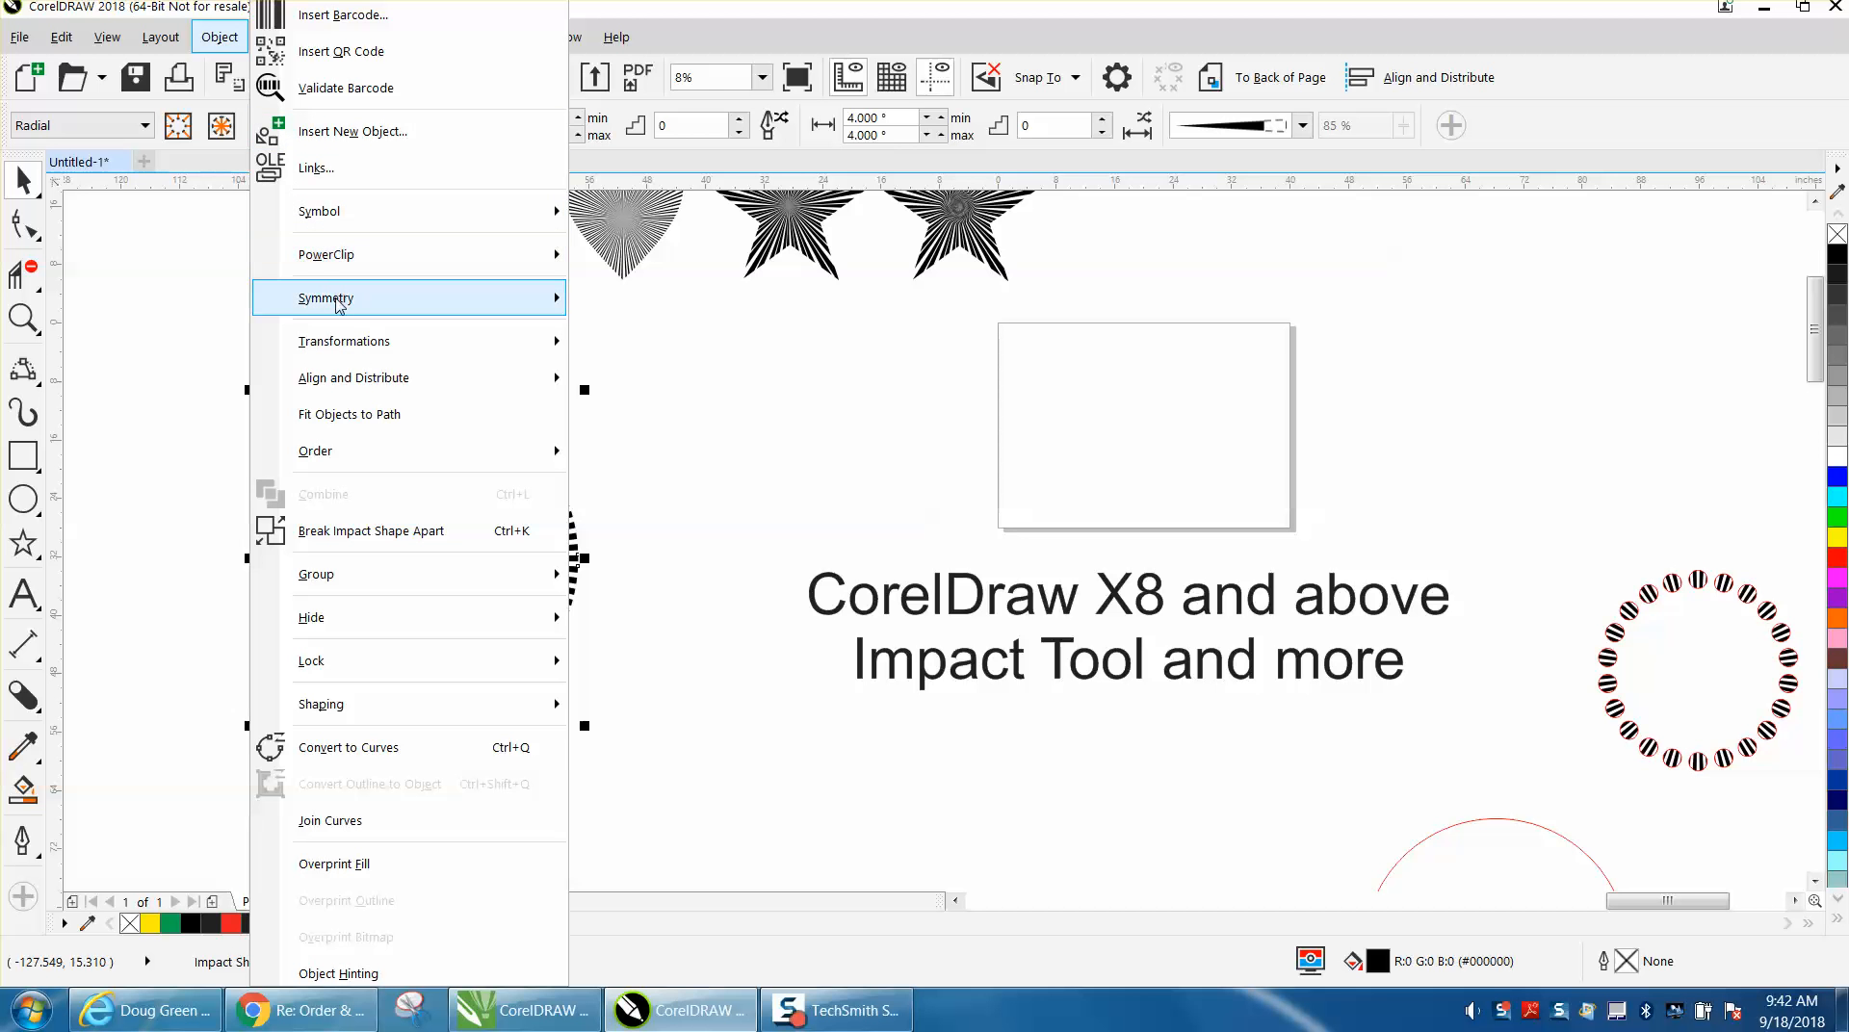
mouse_move(337, 304)
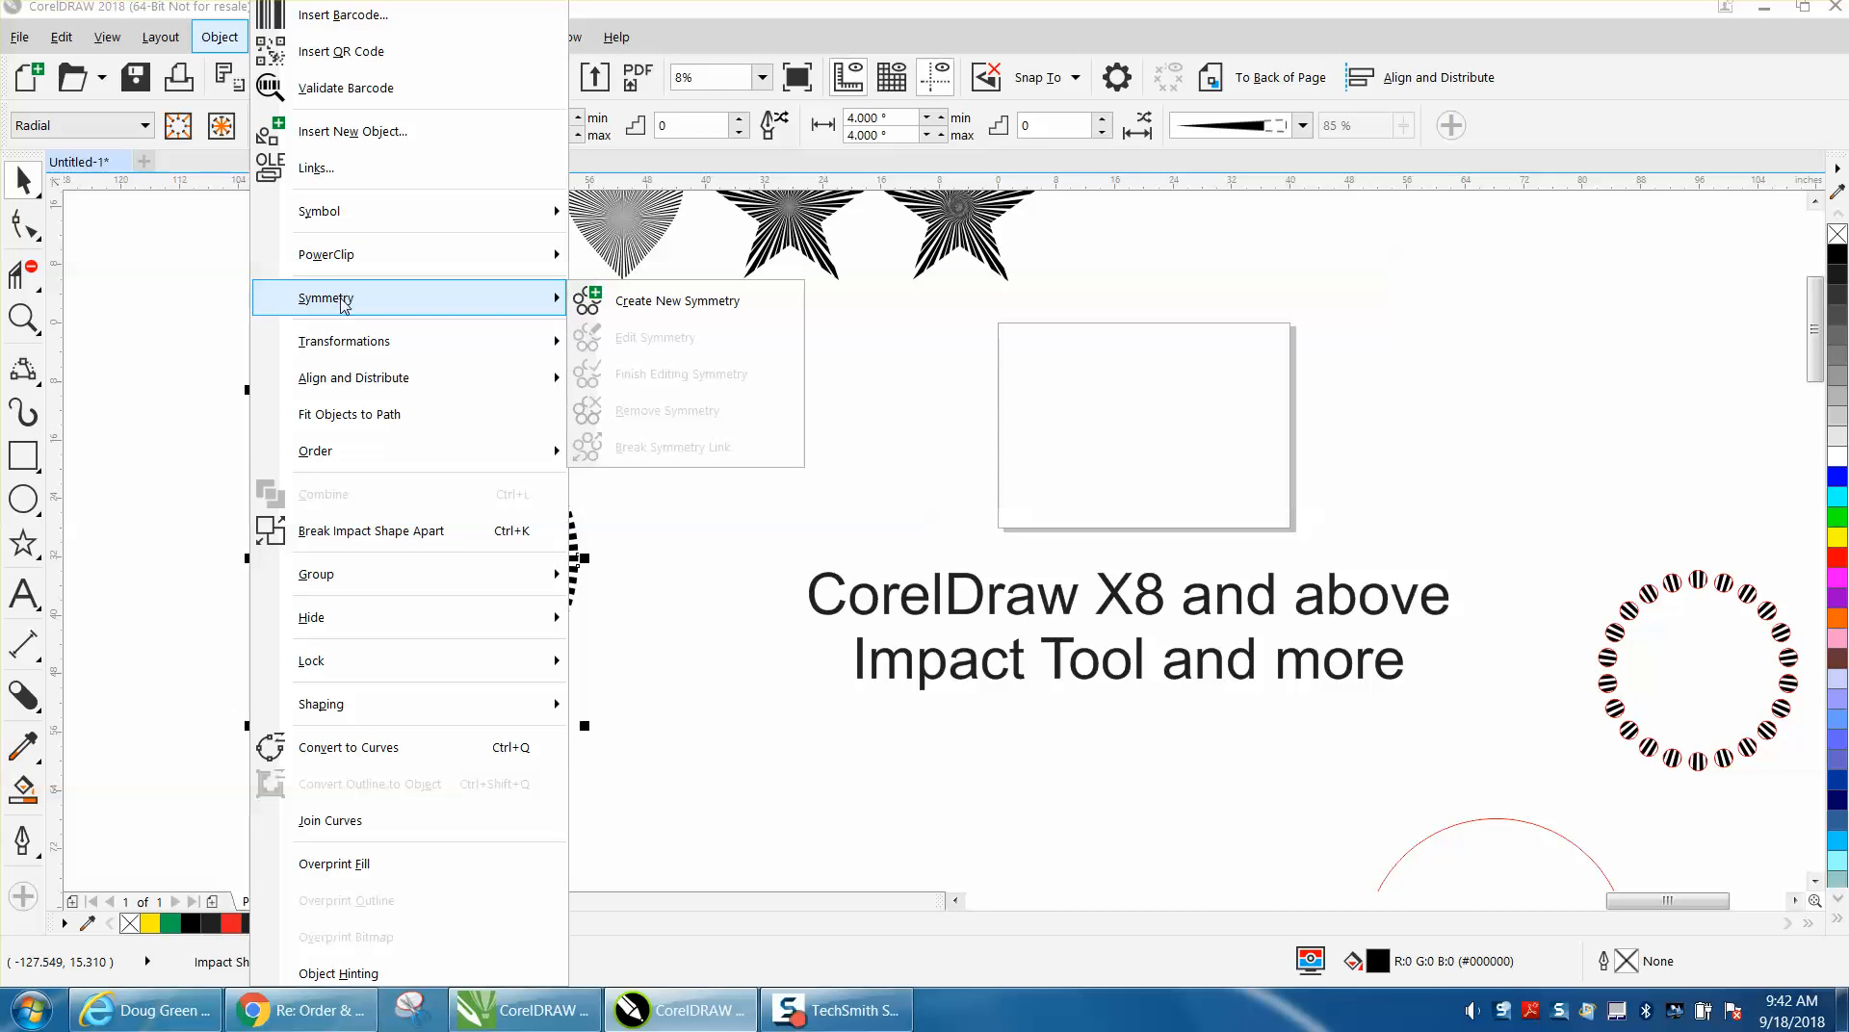
click(674, 301)
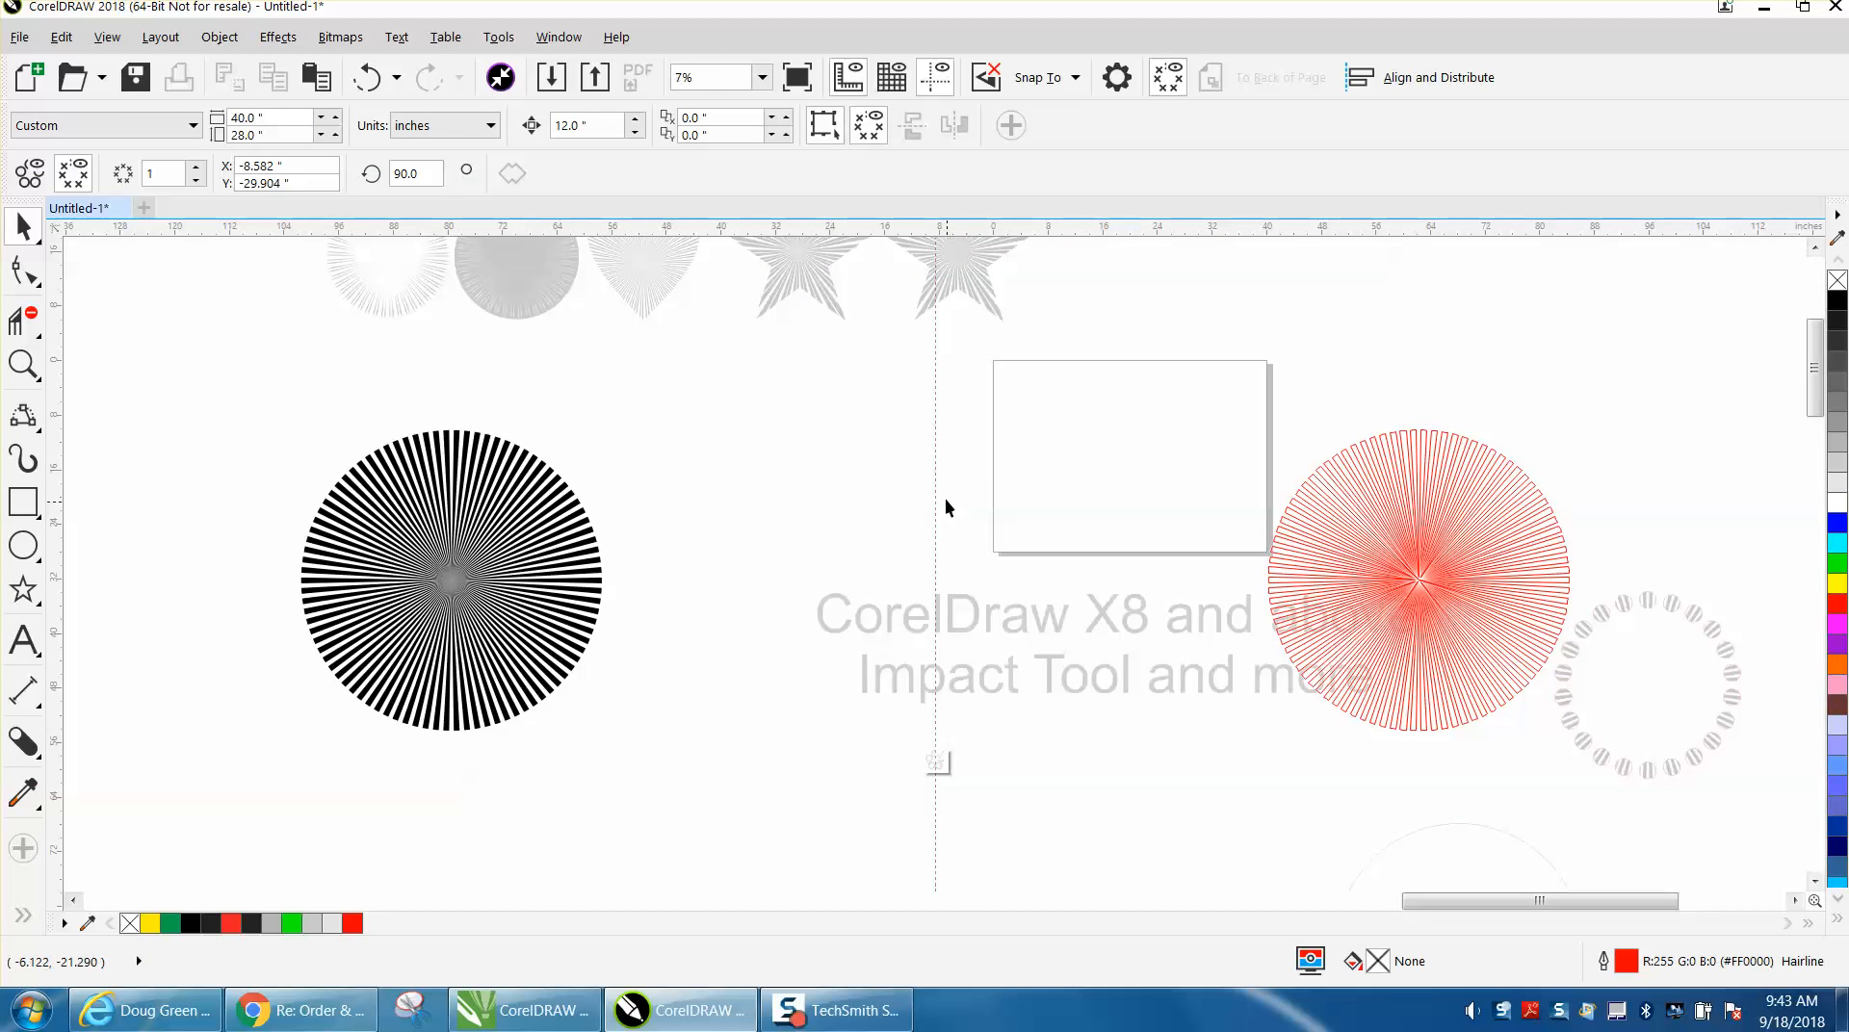
Move the symmetry line to the page's centre at X 20.0 inches and try two mirror lines.
drag(995, 486, 1129, 470)
drag(1127, 562, 1129, 456)
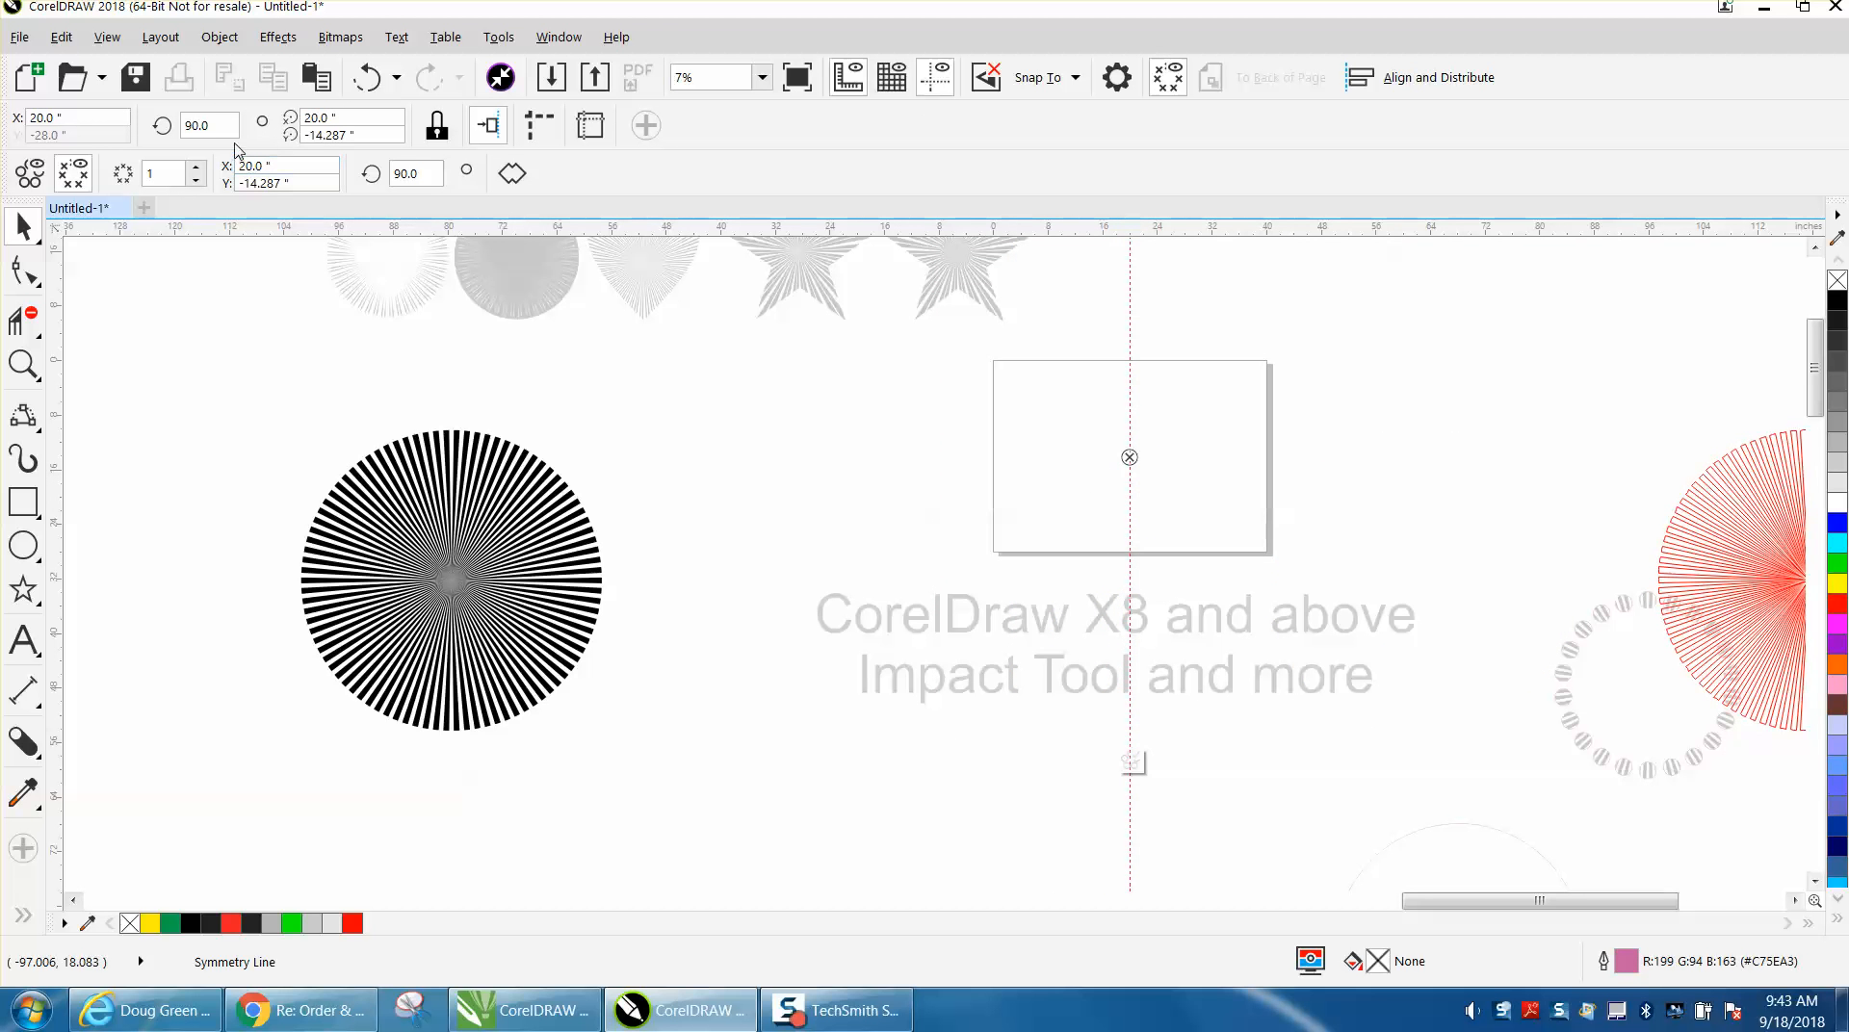
click(196, 167)
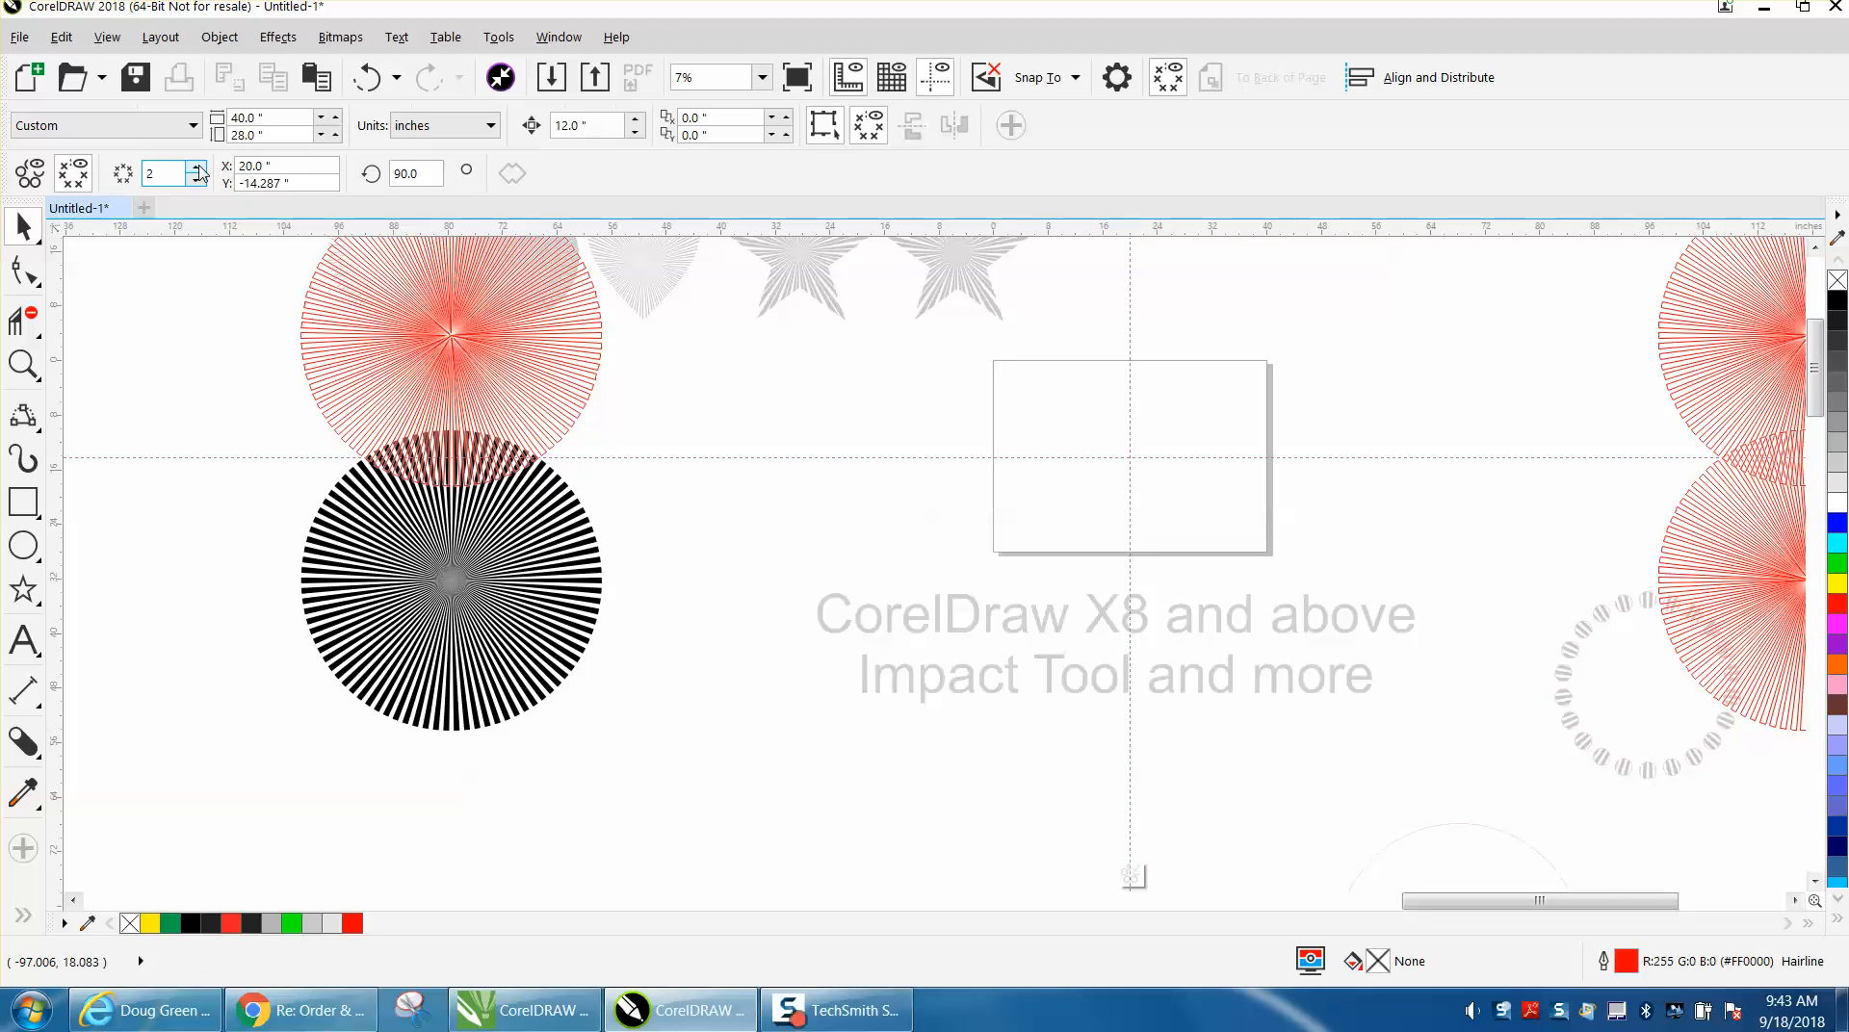
click(354, 77)
Undo the symmetry line moves and the creation of the radial shape's symmetry.
scroll(702, 391, down, 2)
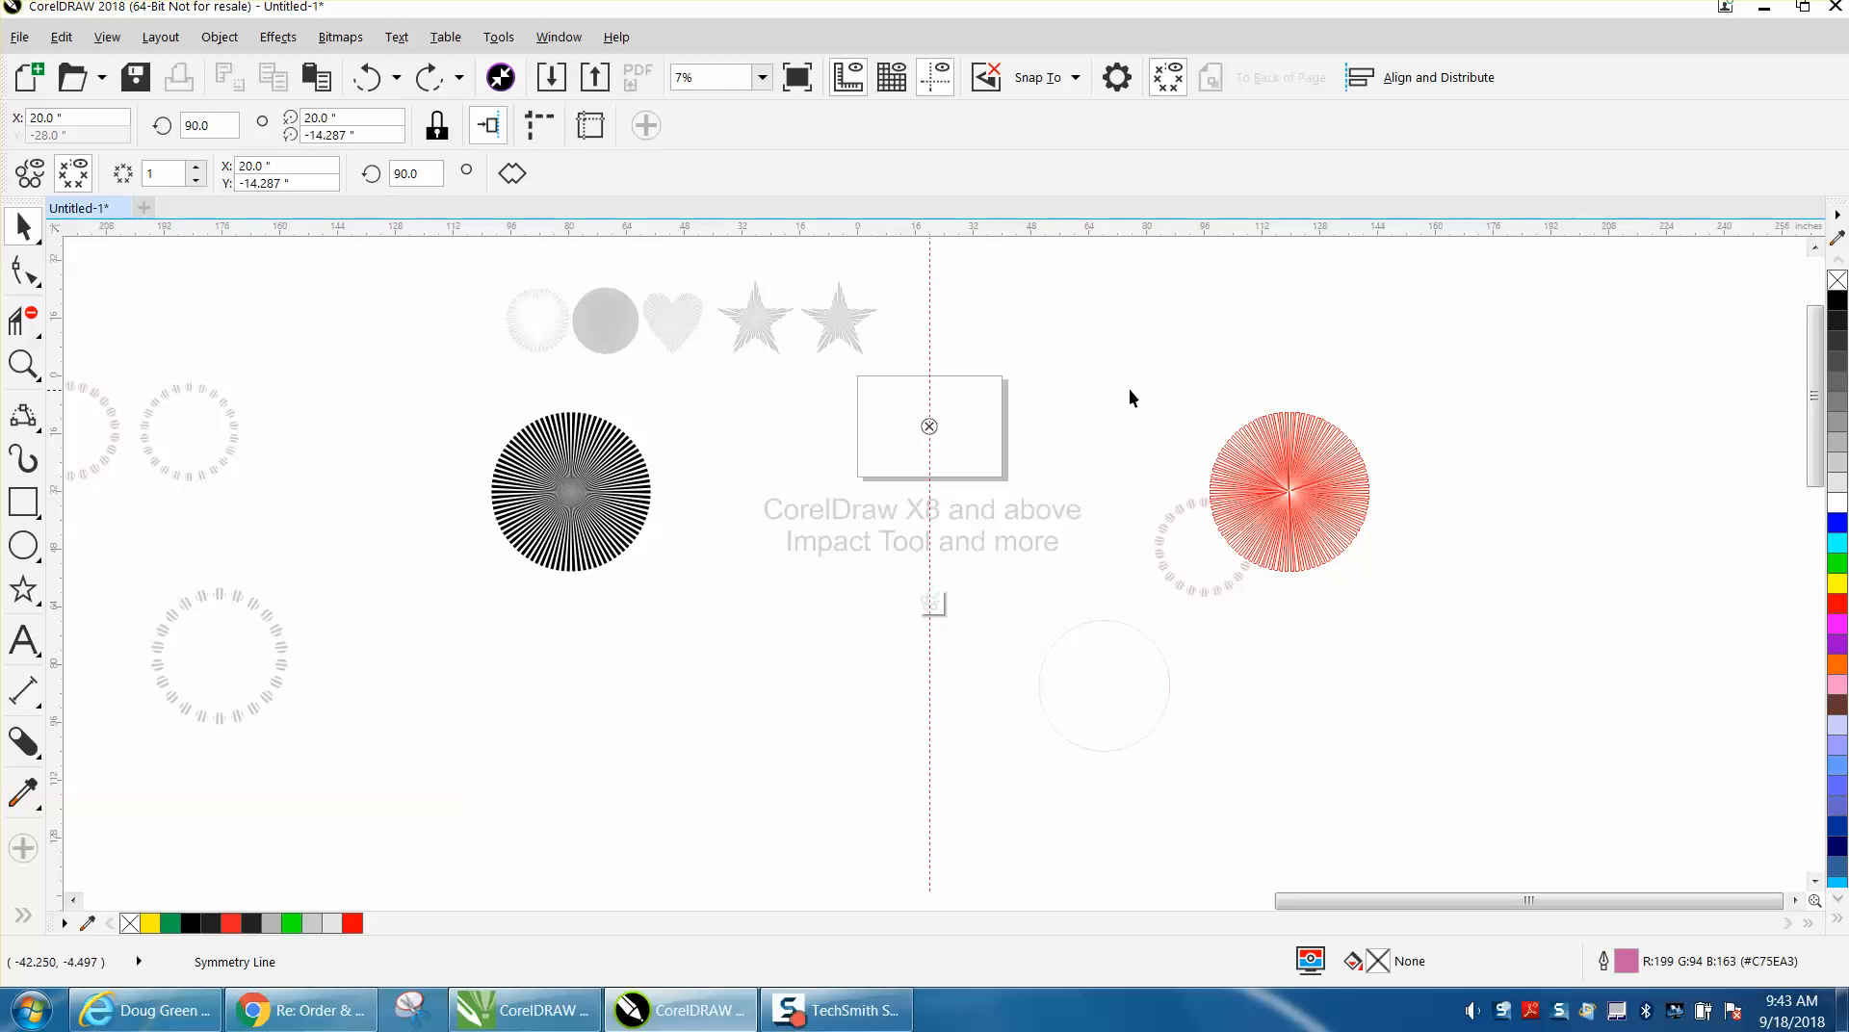
click(1168, 372)
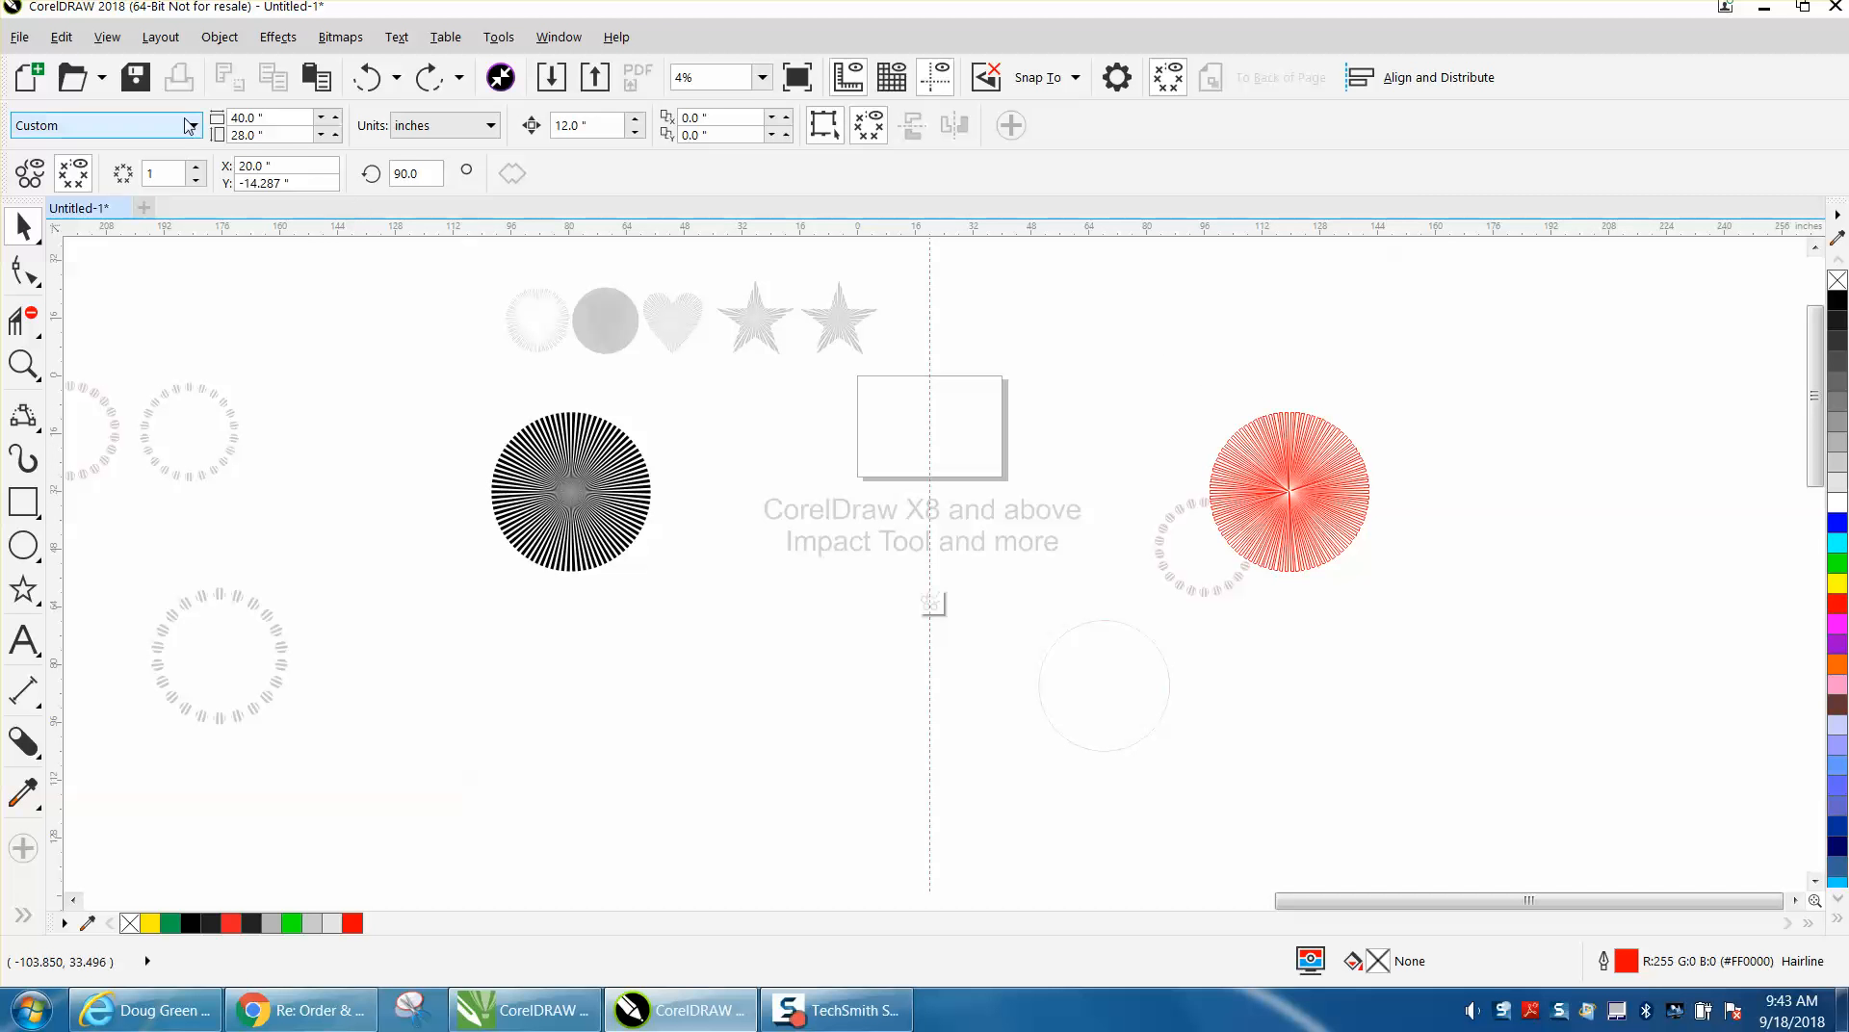
click(377, 81)
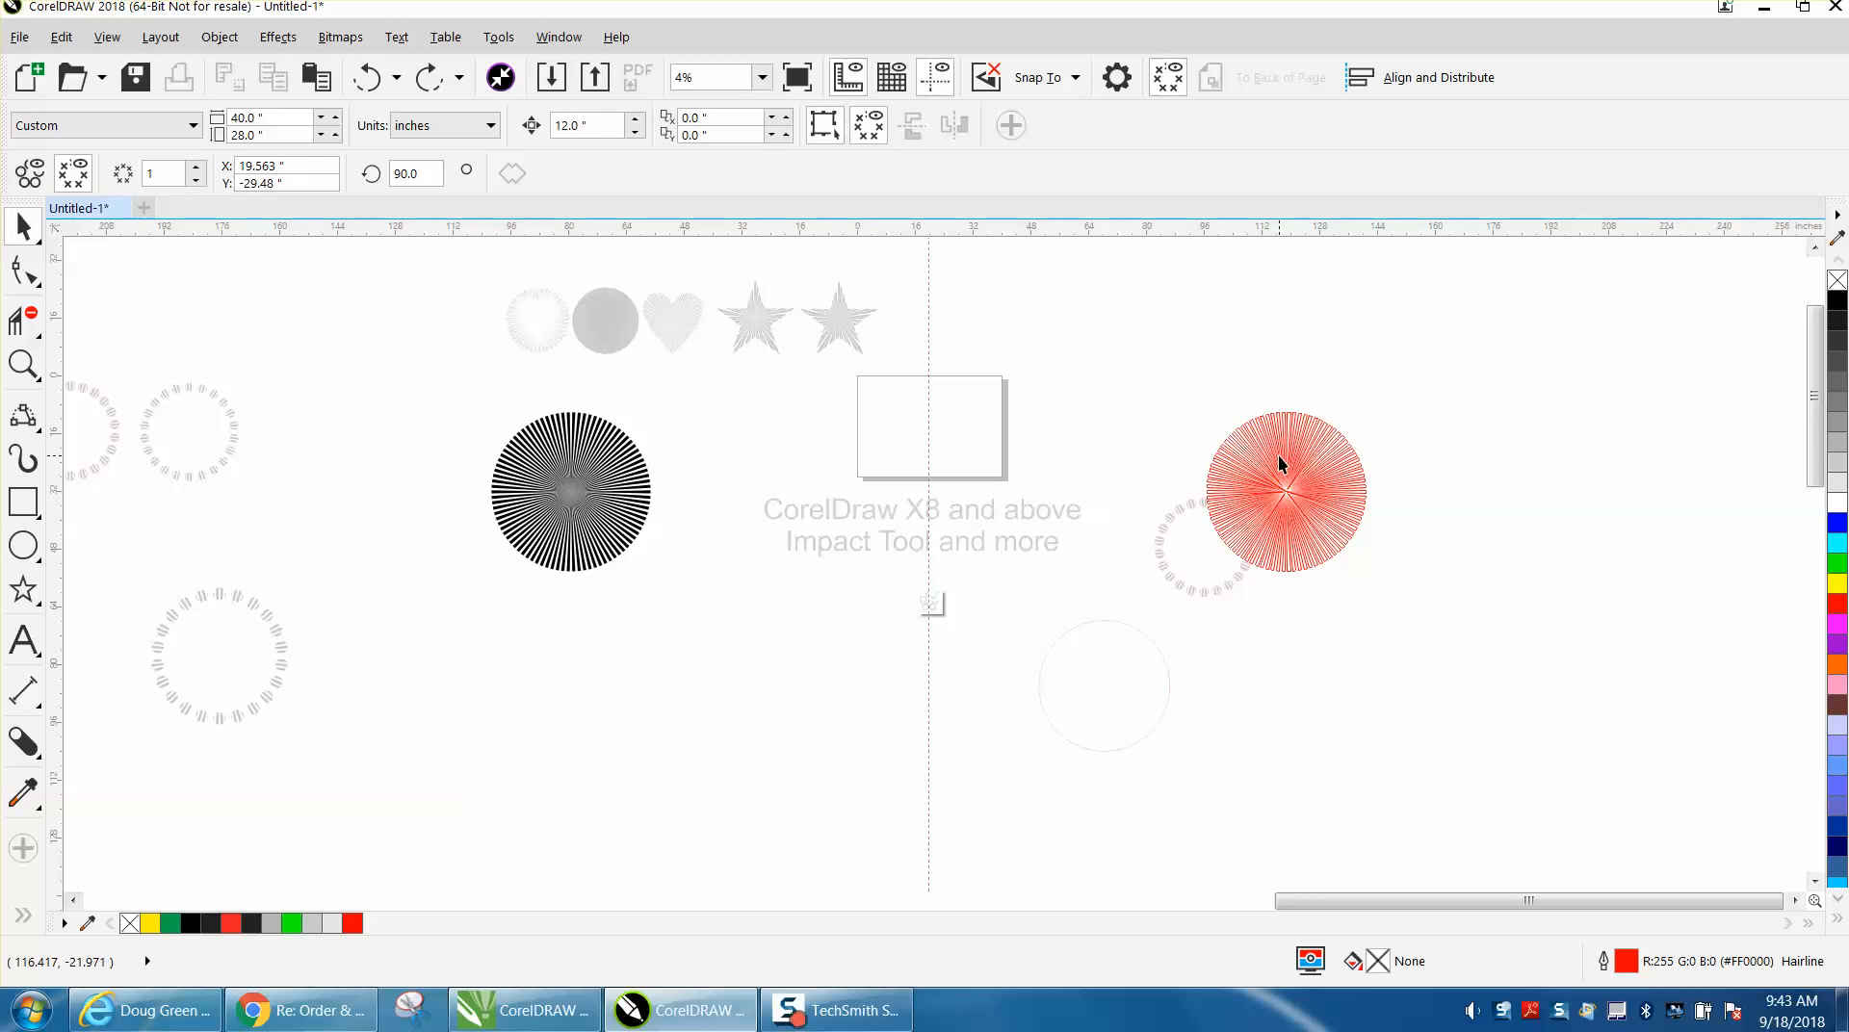
click(369, 79)
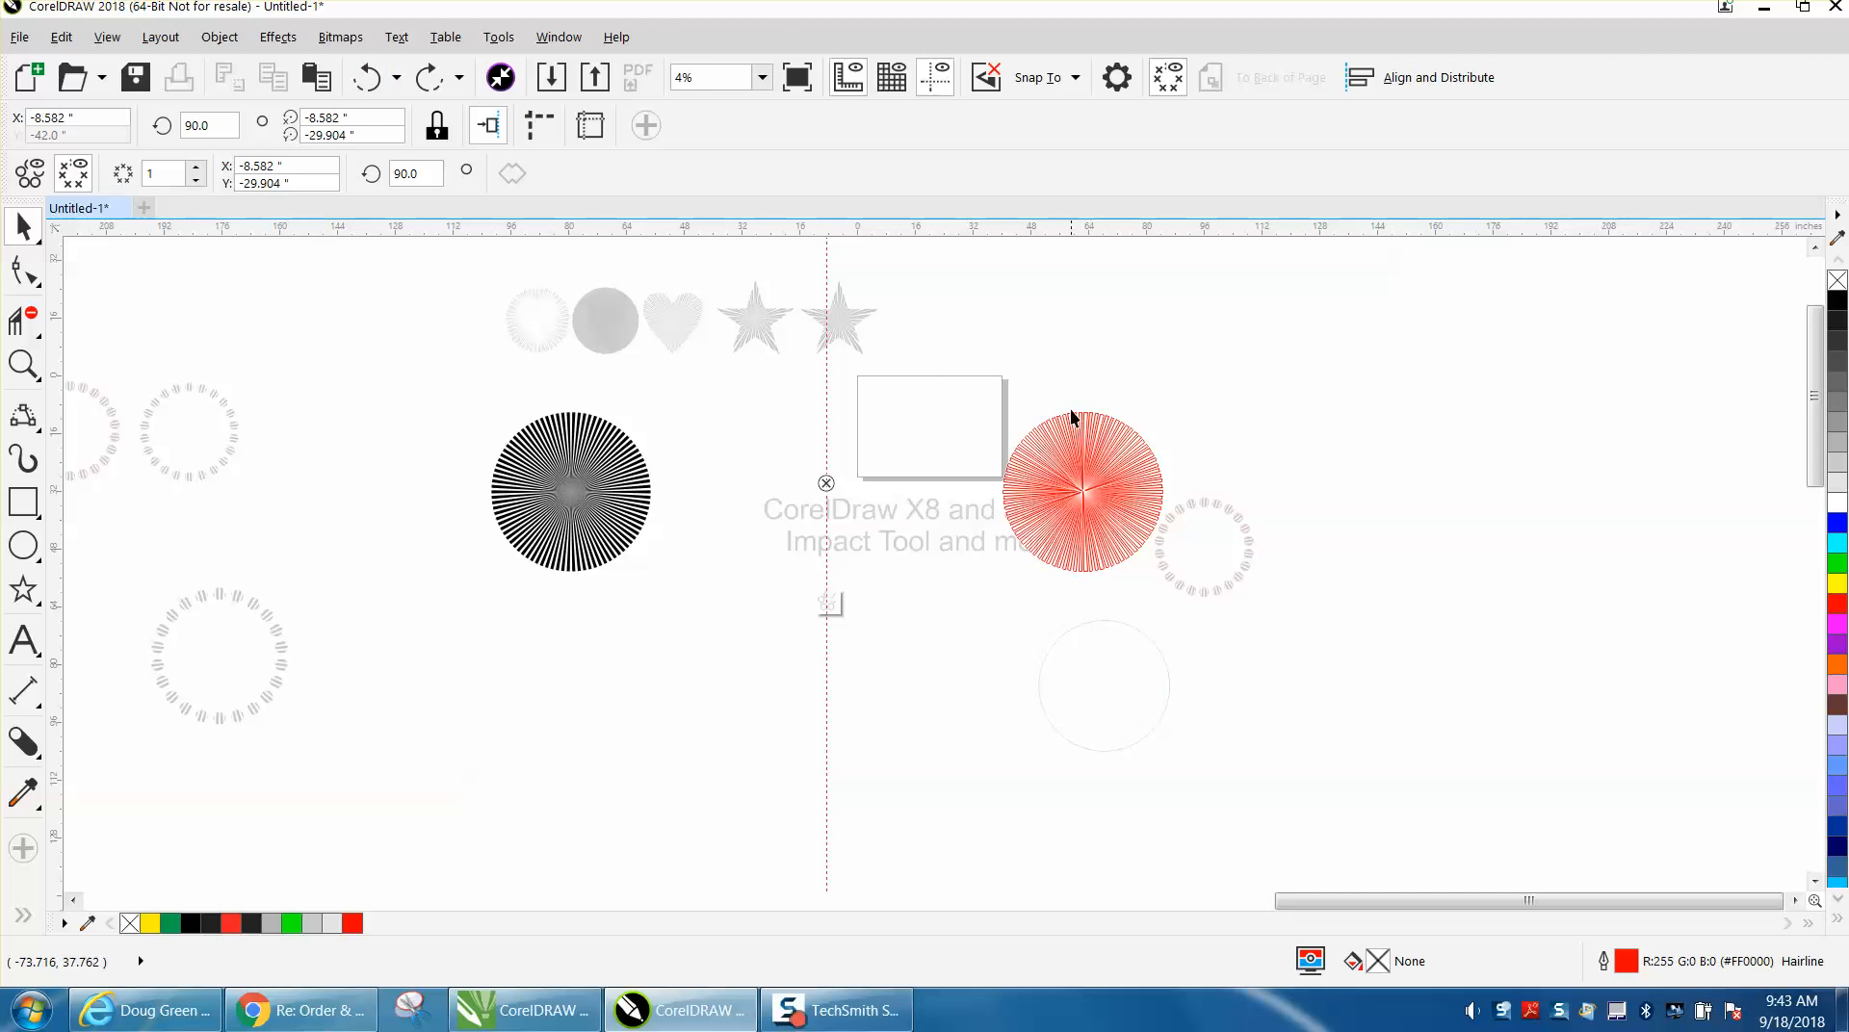
click(1172, 391)
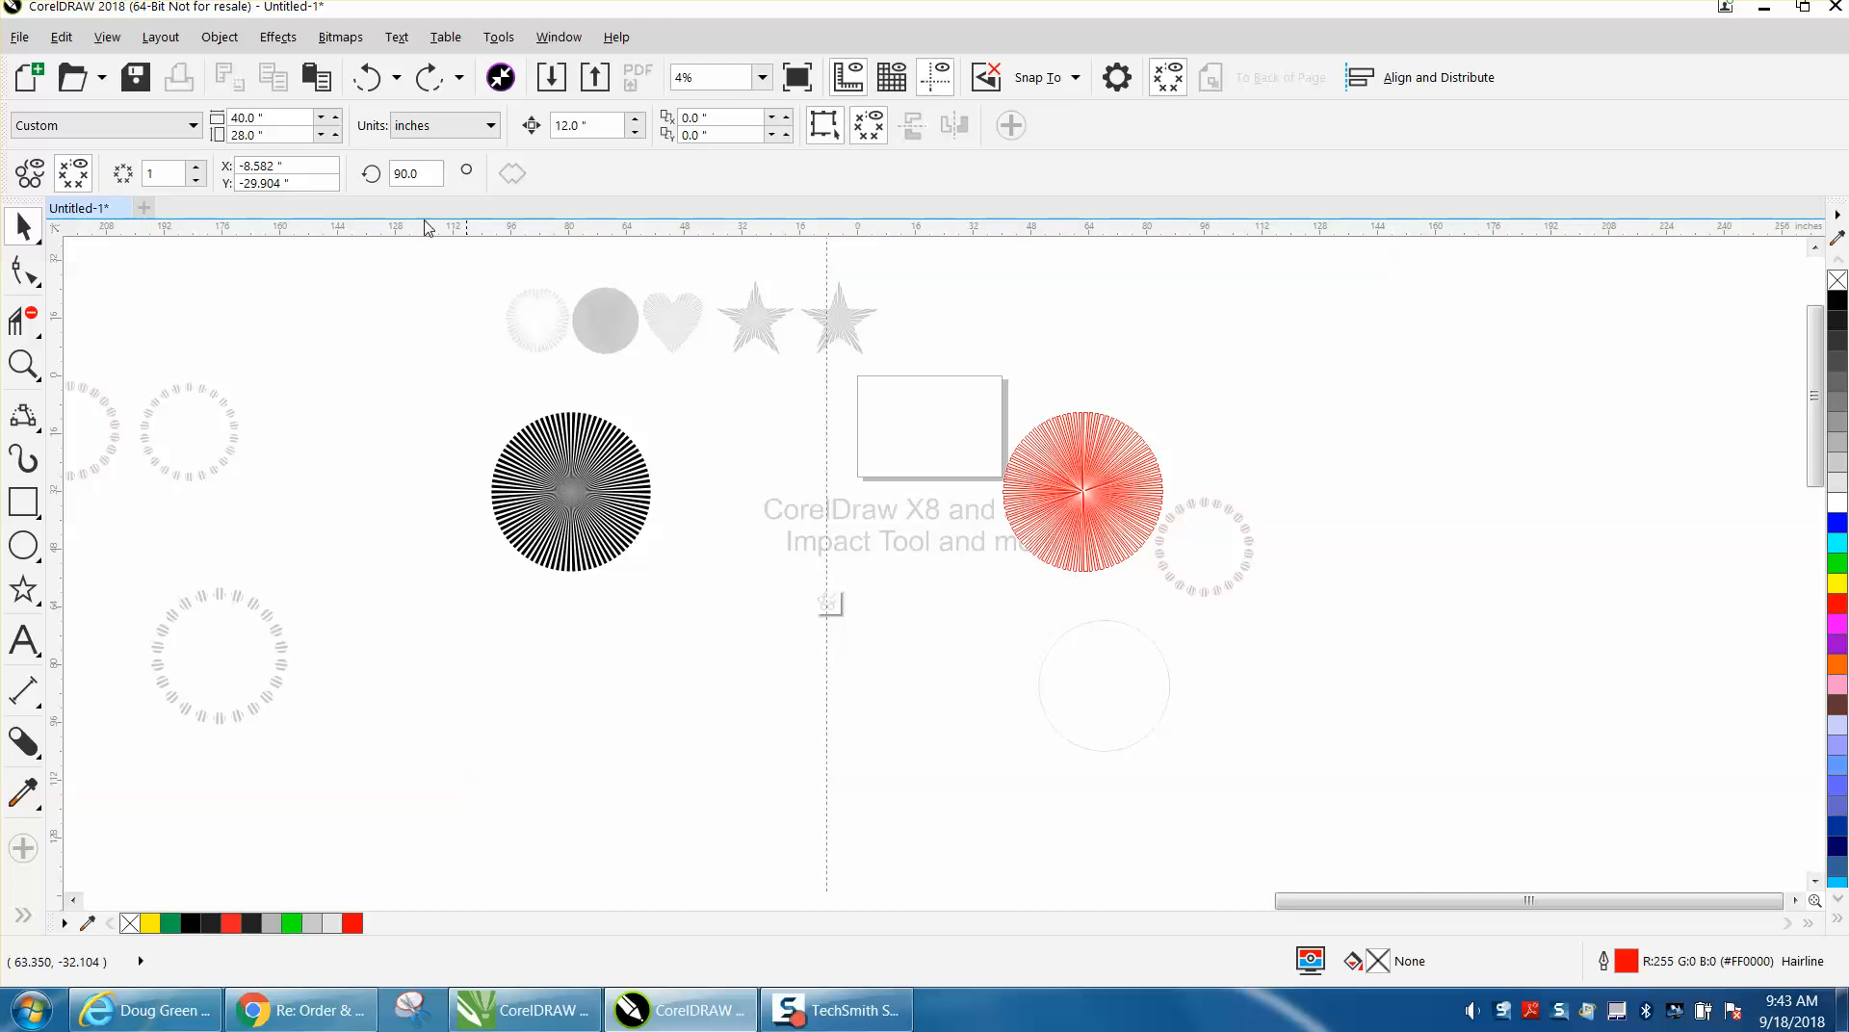
click(367, 79)
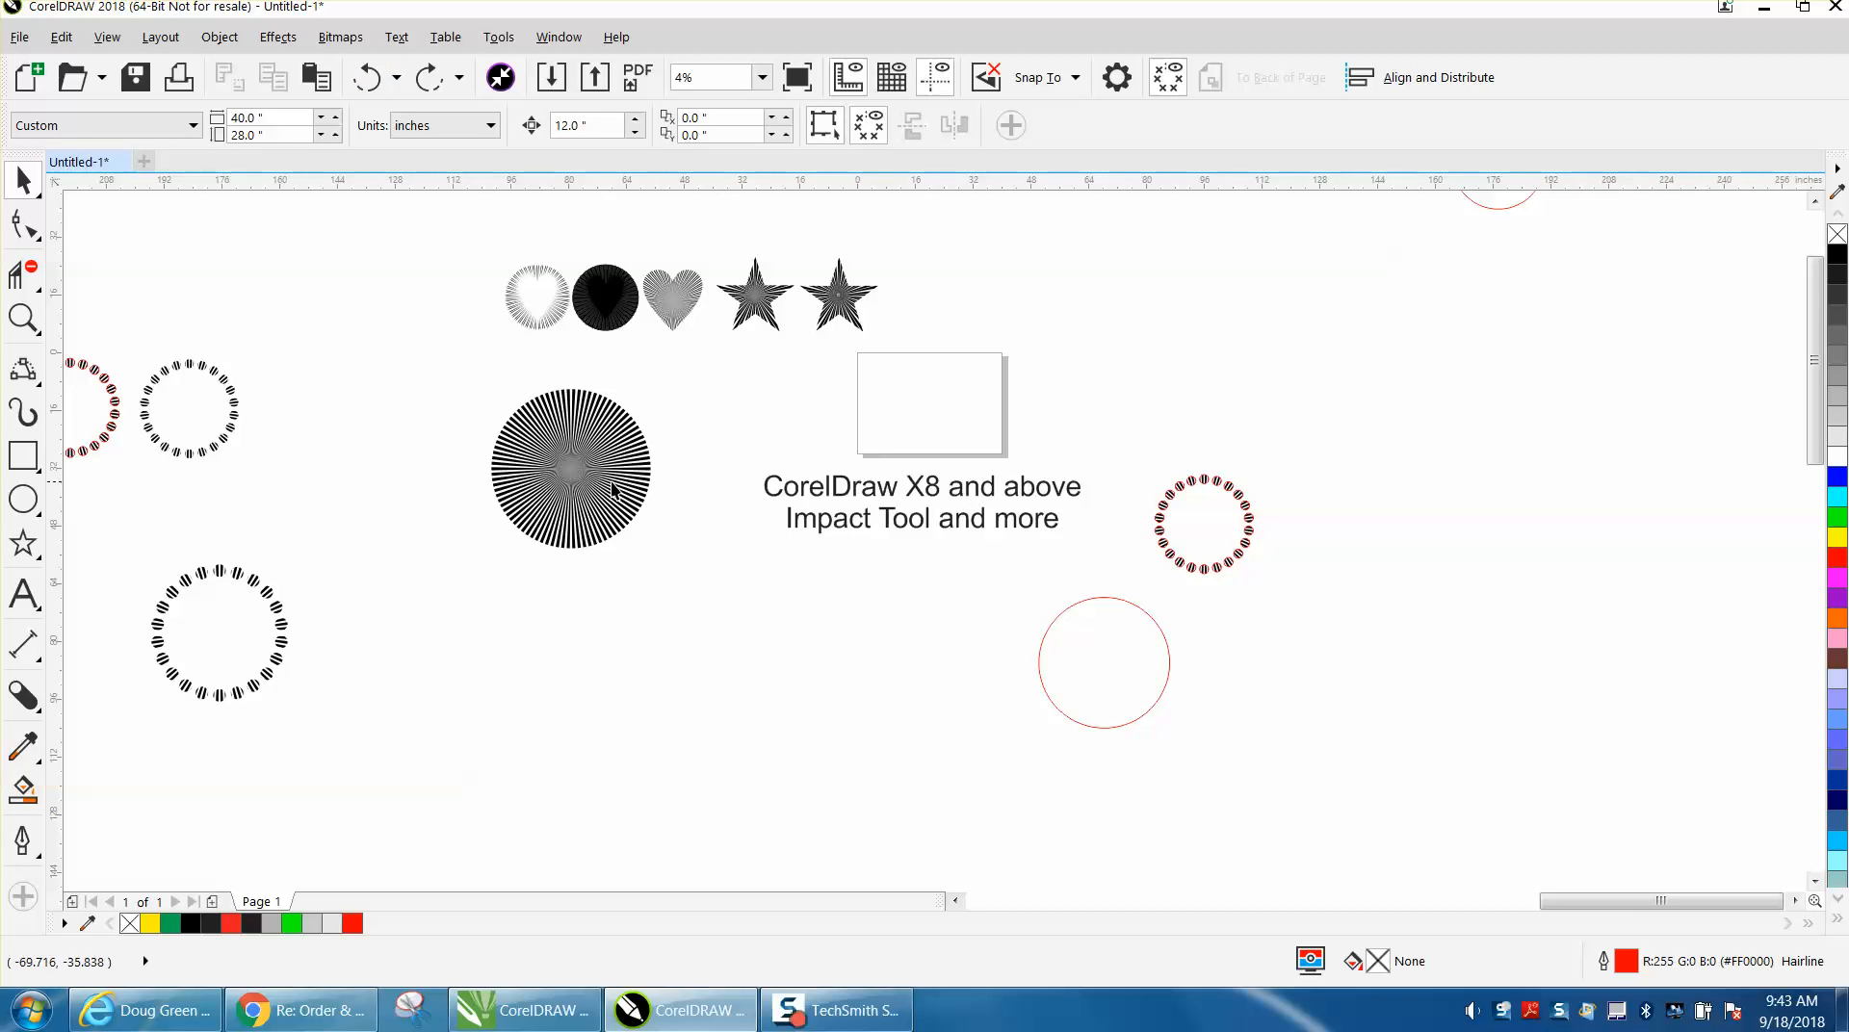
Create a new symmetry on the empty page with nothing selected.
click(23, 318)
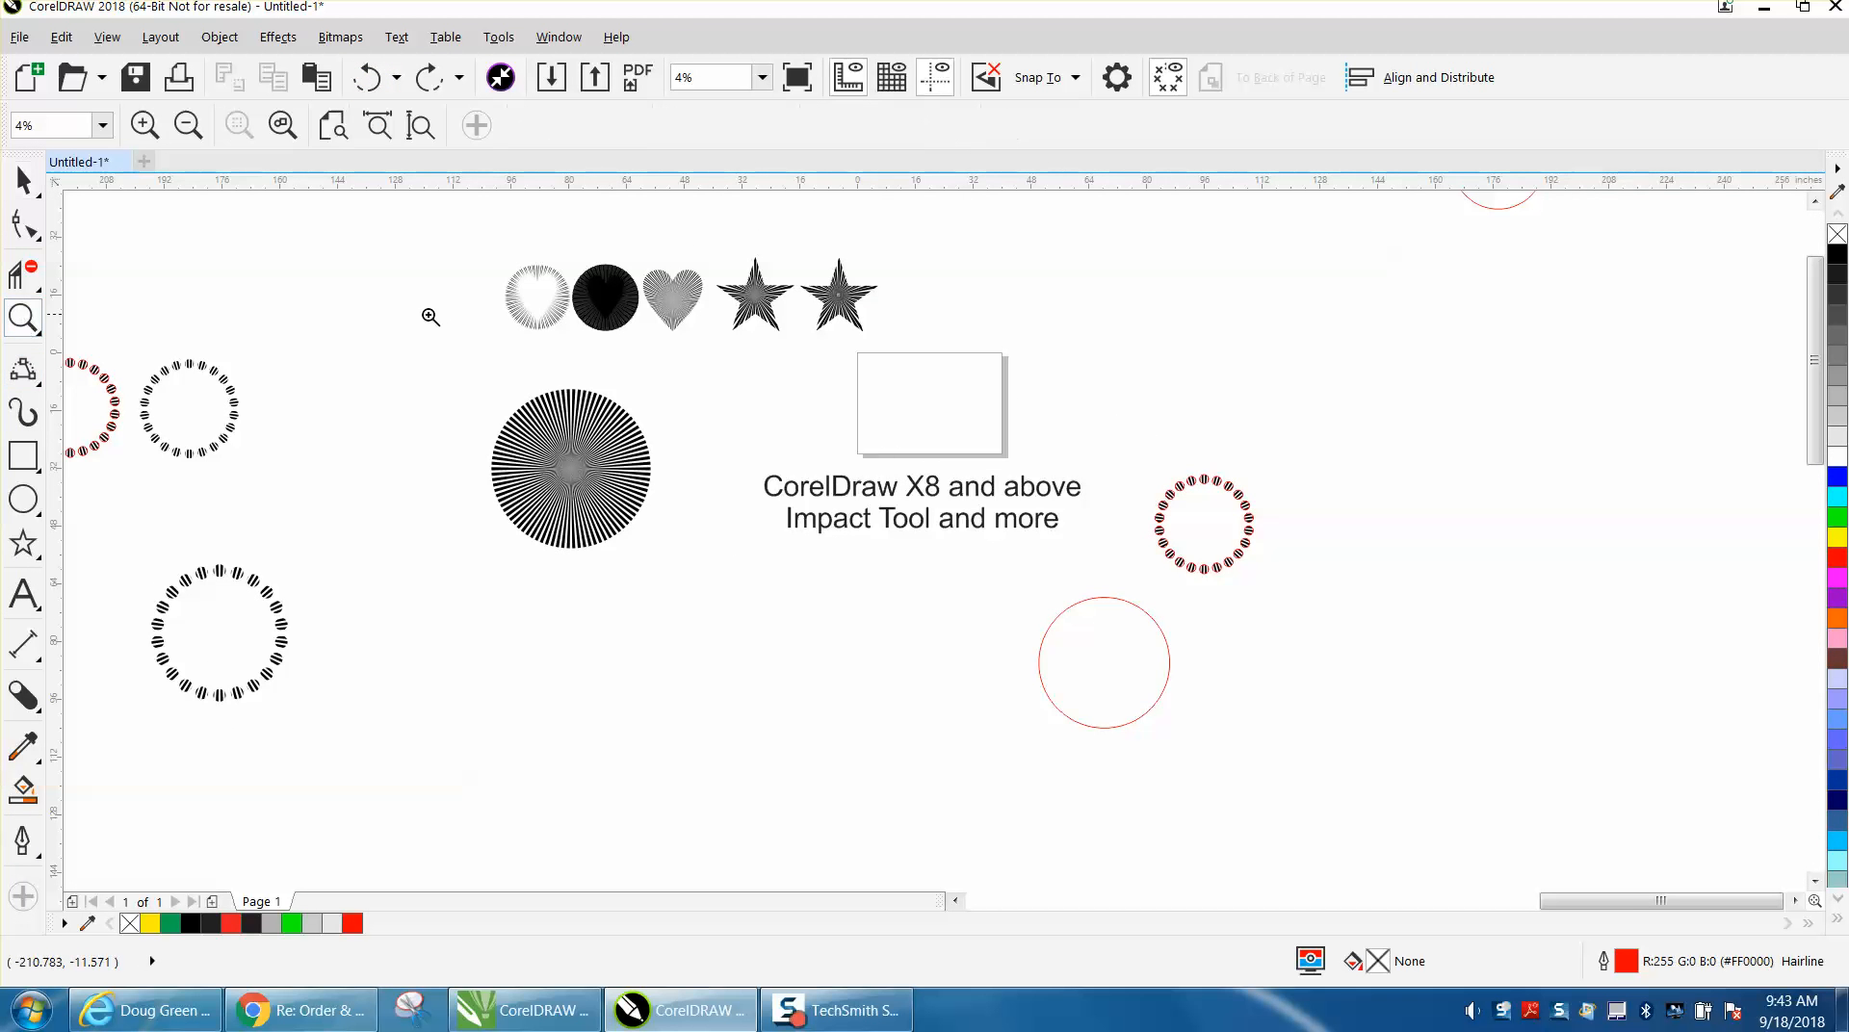
drag(1030, 465, 837, 342)
click(23, 180)
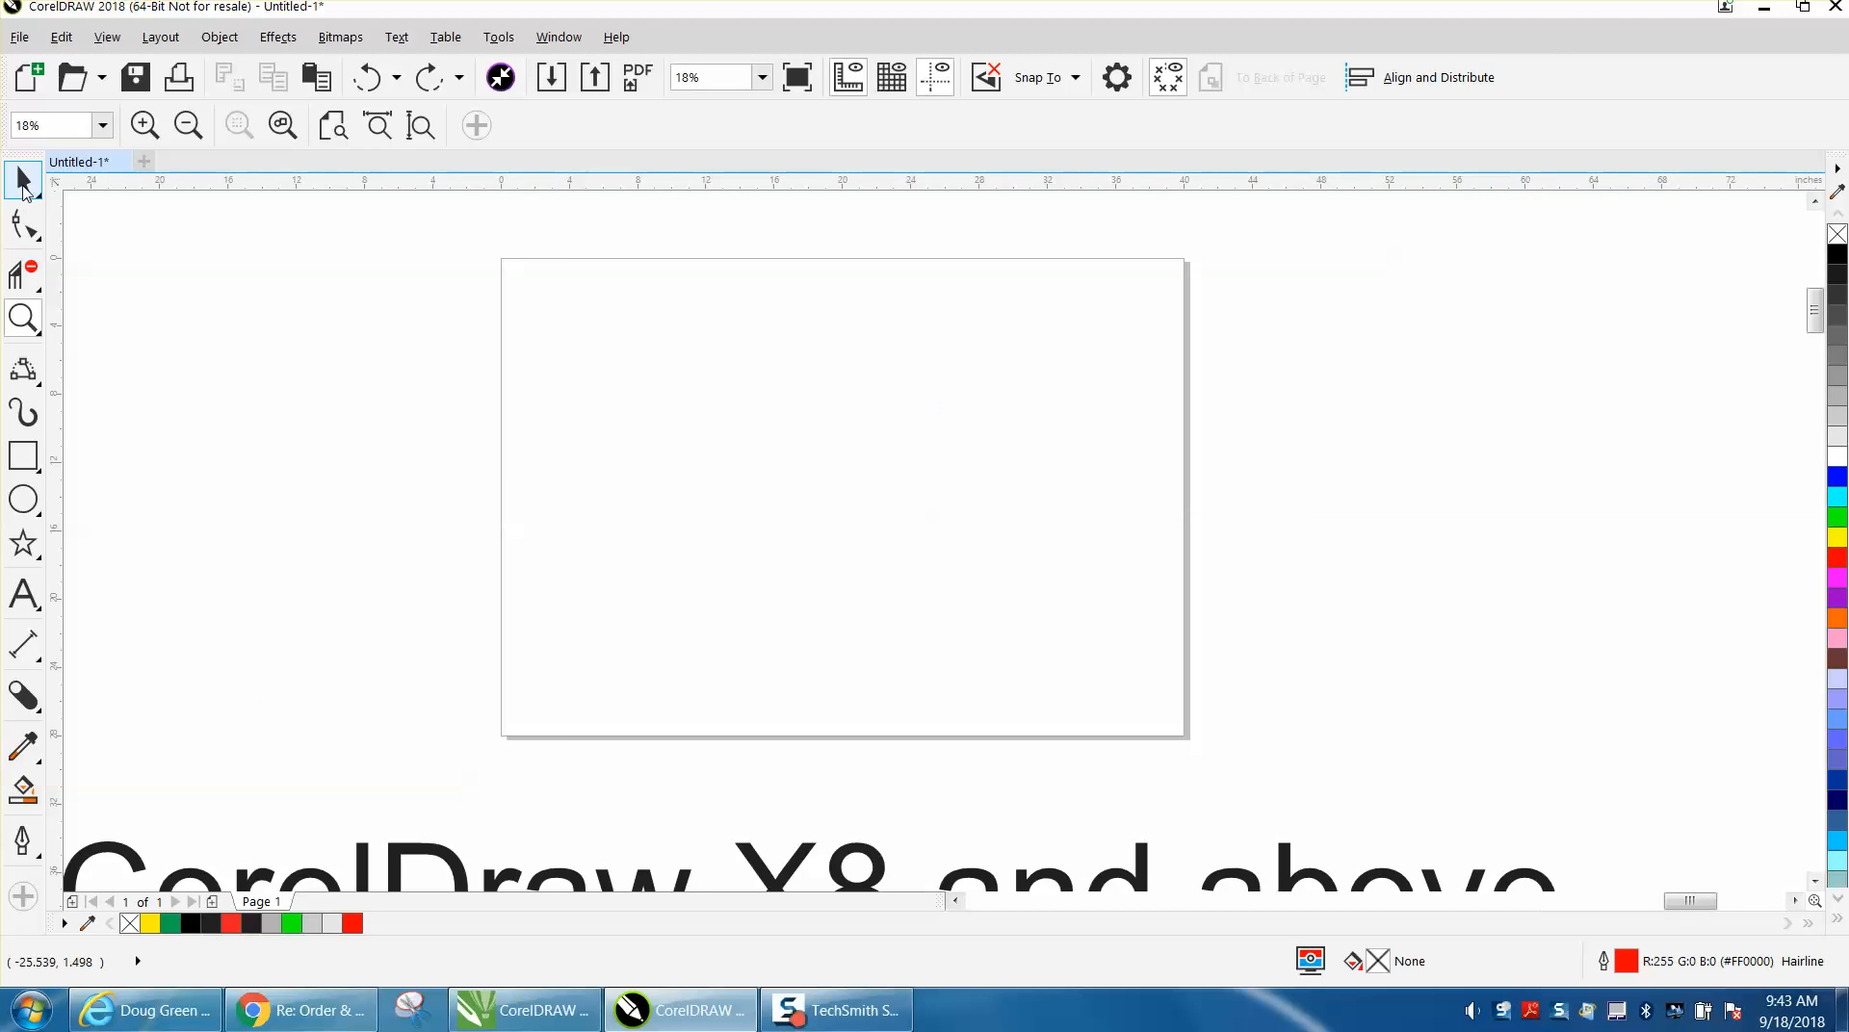
click(273, 39)
mouse_move(220, 36)
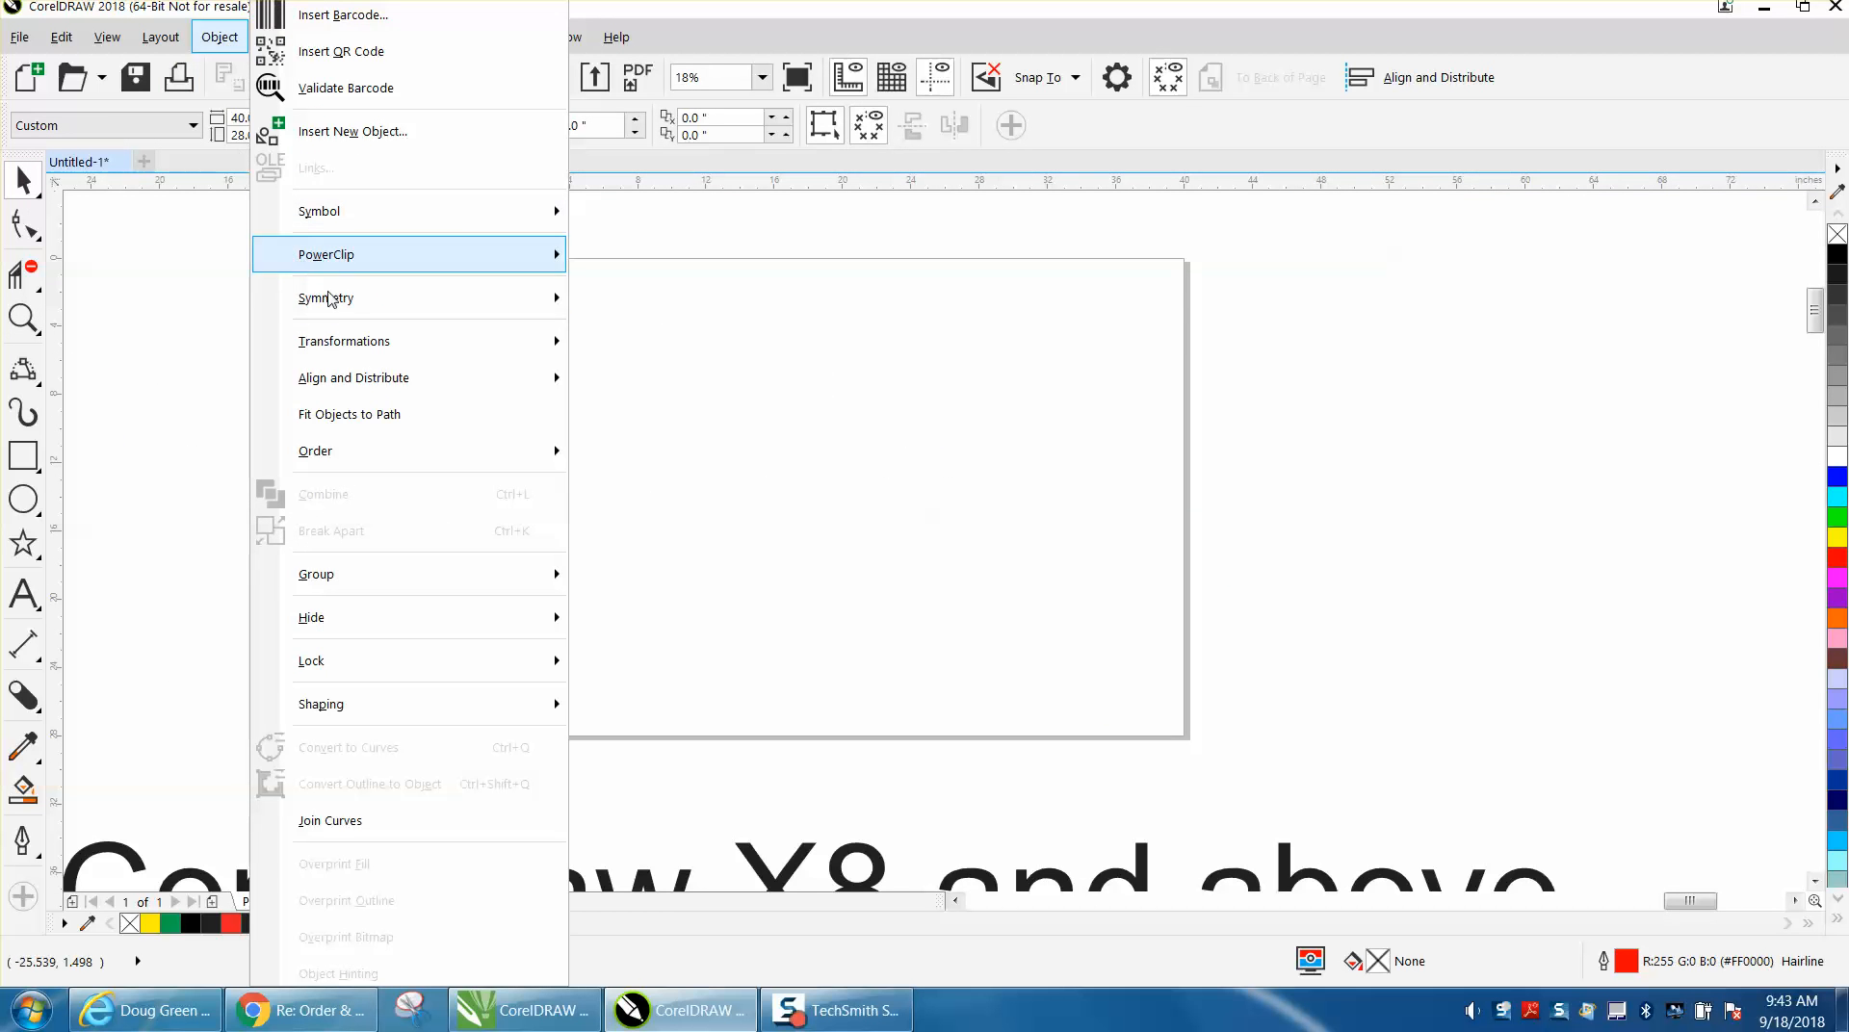
mouse_move(327, 298)
click(635, 308)
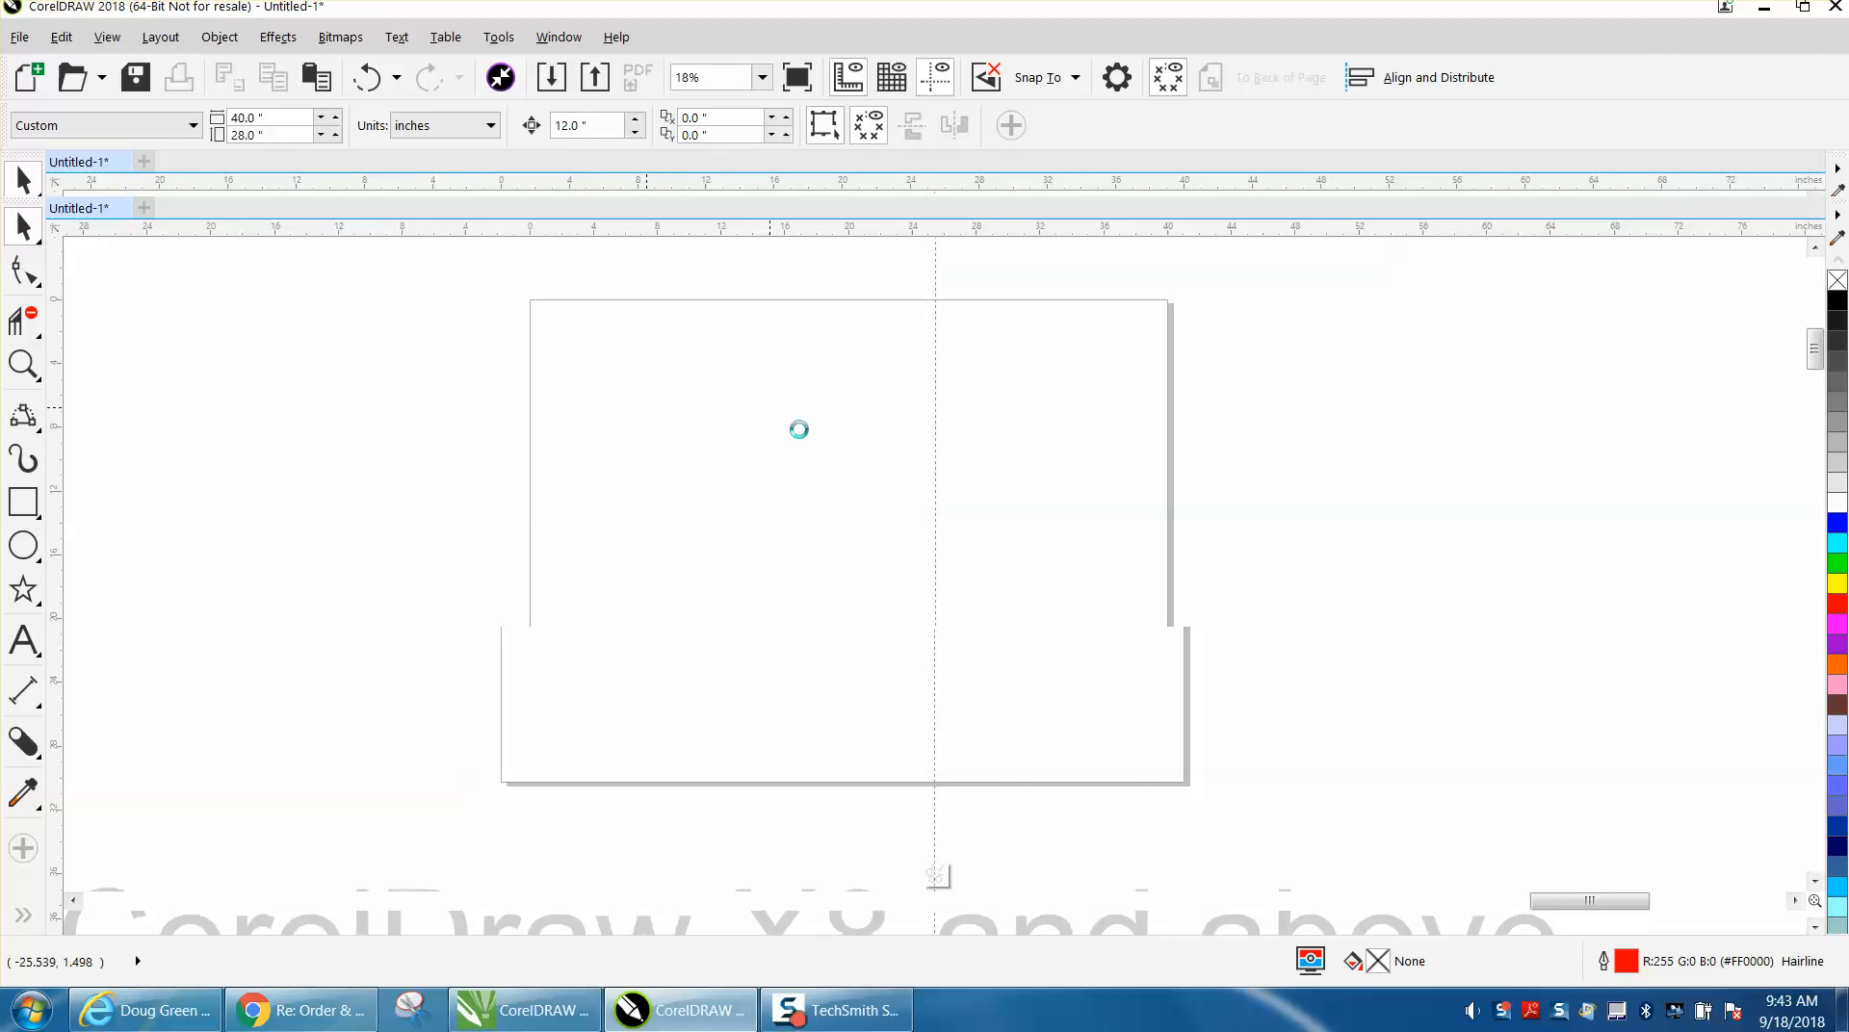
Move the symmetry line to the middle of the page at X 20.0, Y -14.421 inches.
drag(905, 512, 846, 554)
scroll(834, 591, down, 2)
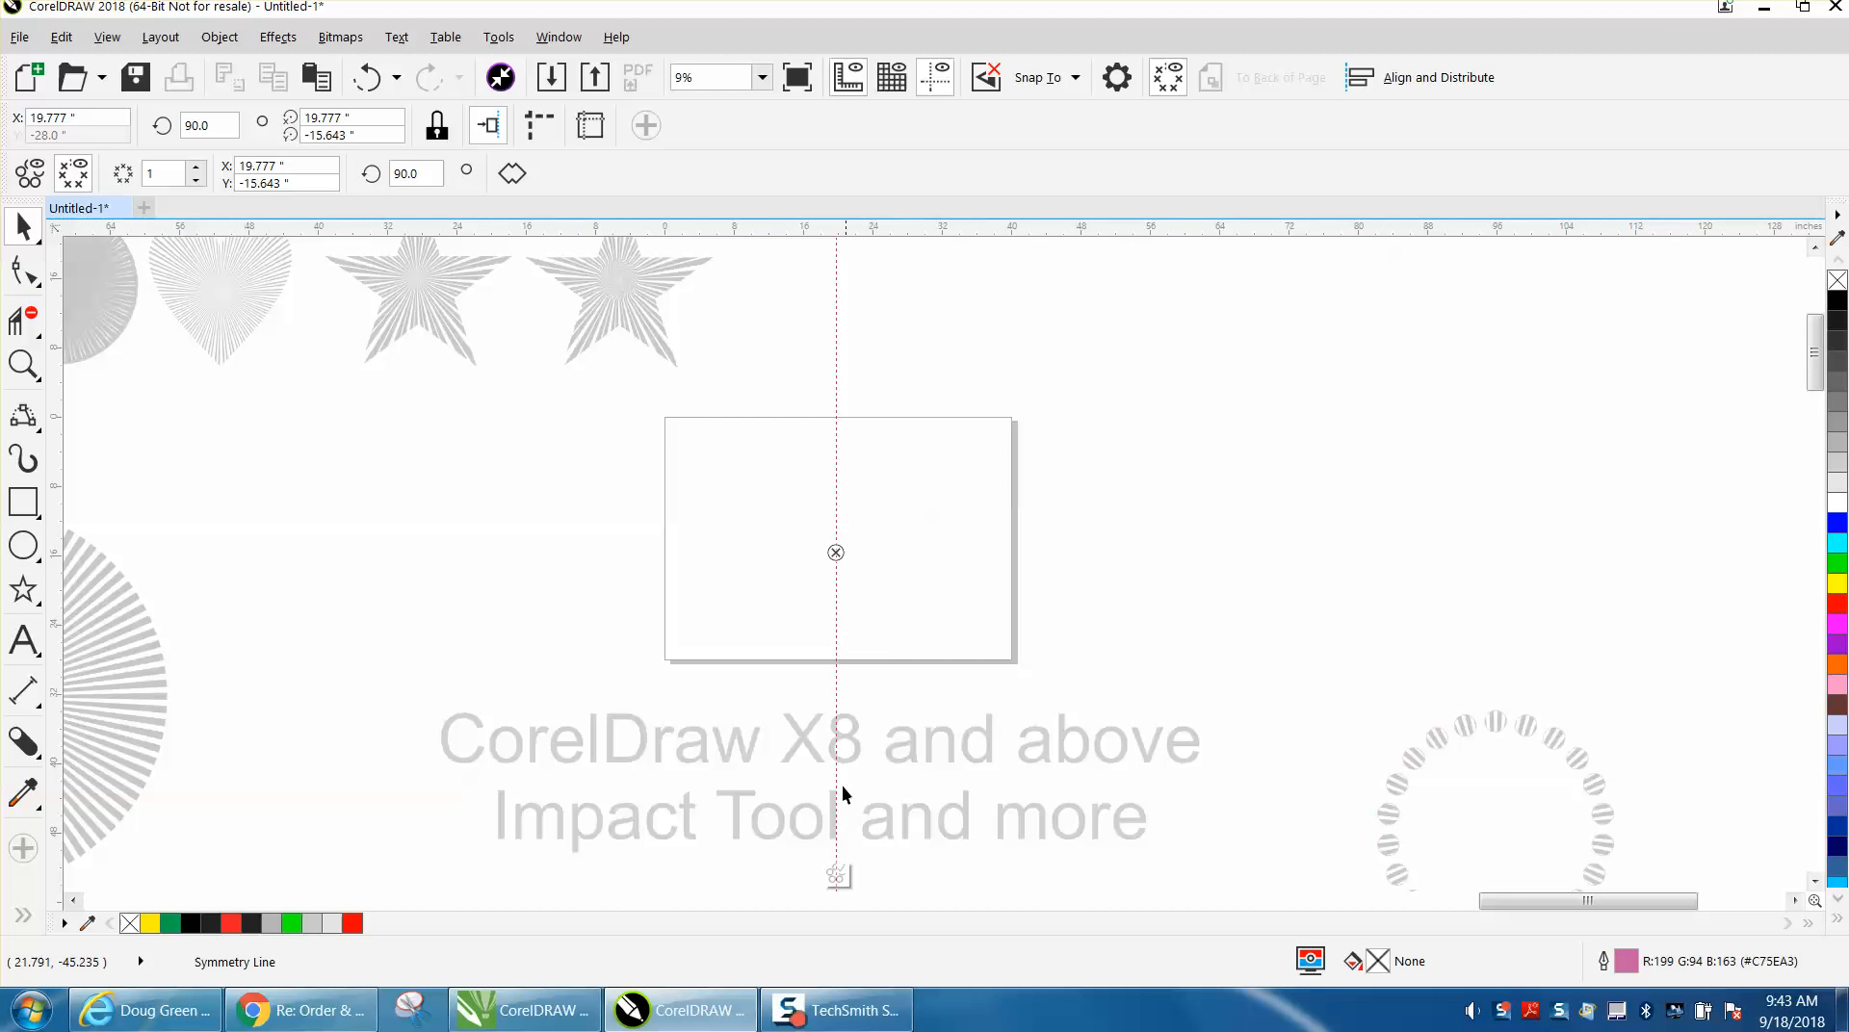
drag(836, 555, 836, 542)
key(p)
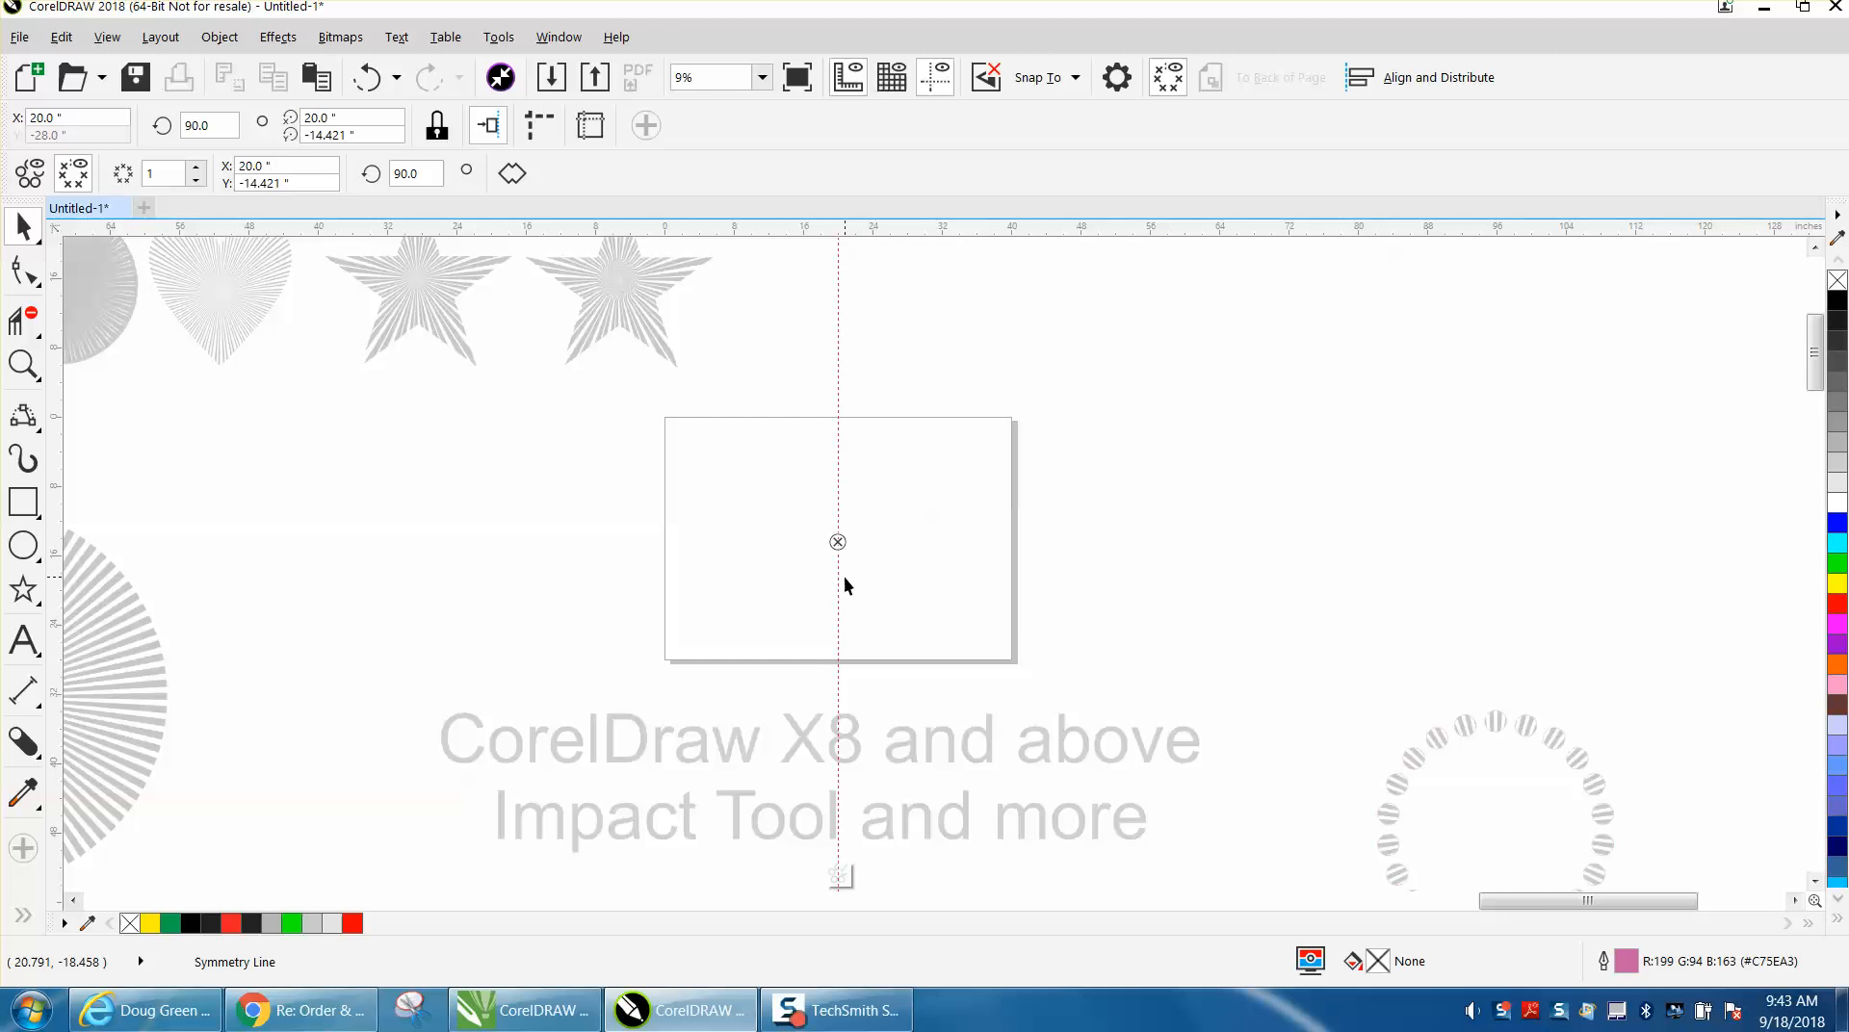
Set the number of symmetry mirror lines to 6.
click(23, 364)
drag(543, 386, 1118, 674)
click(23, 226)
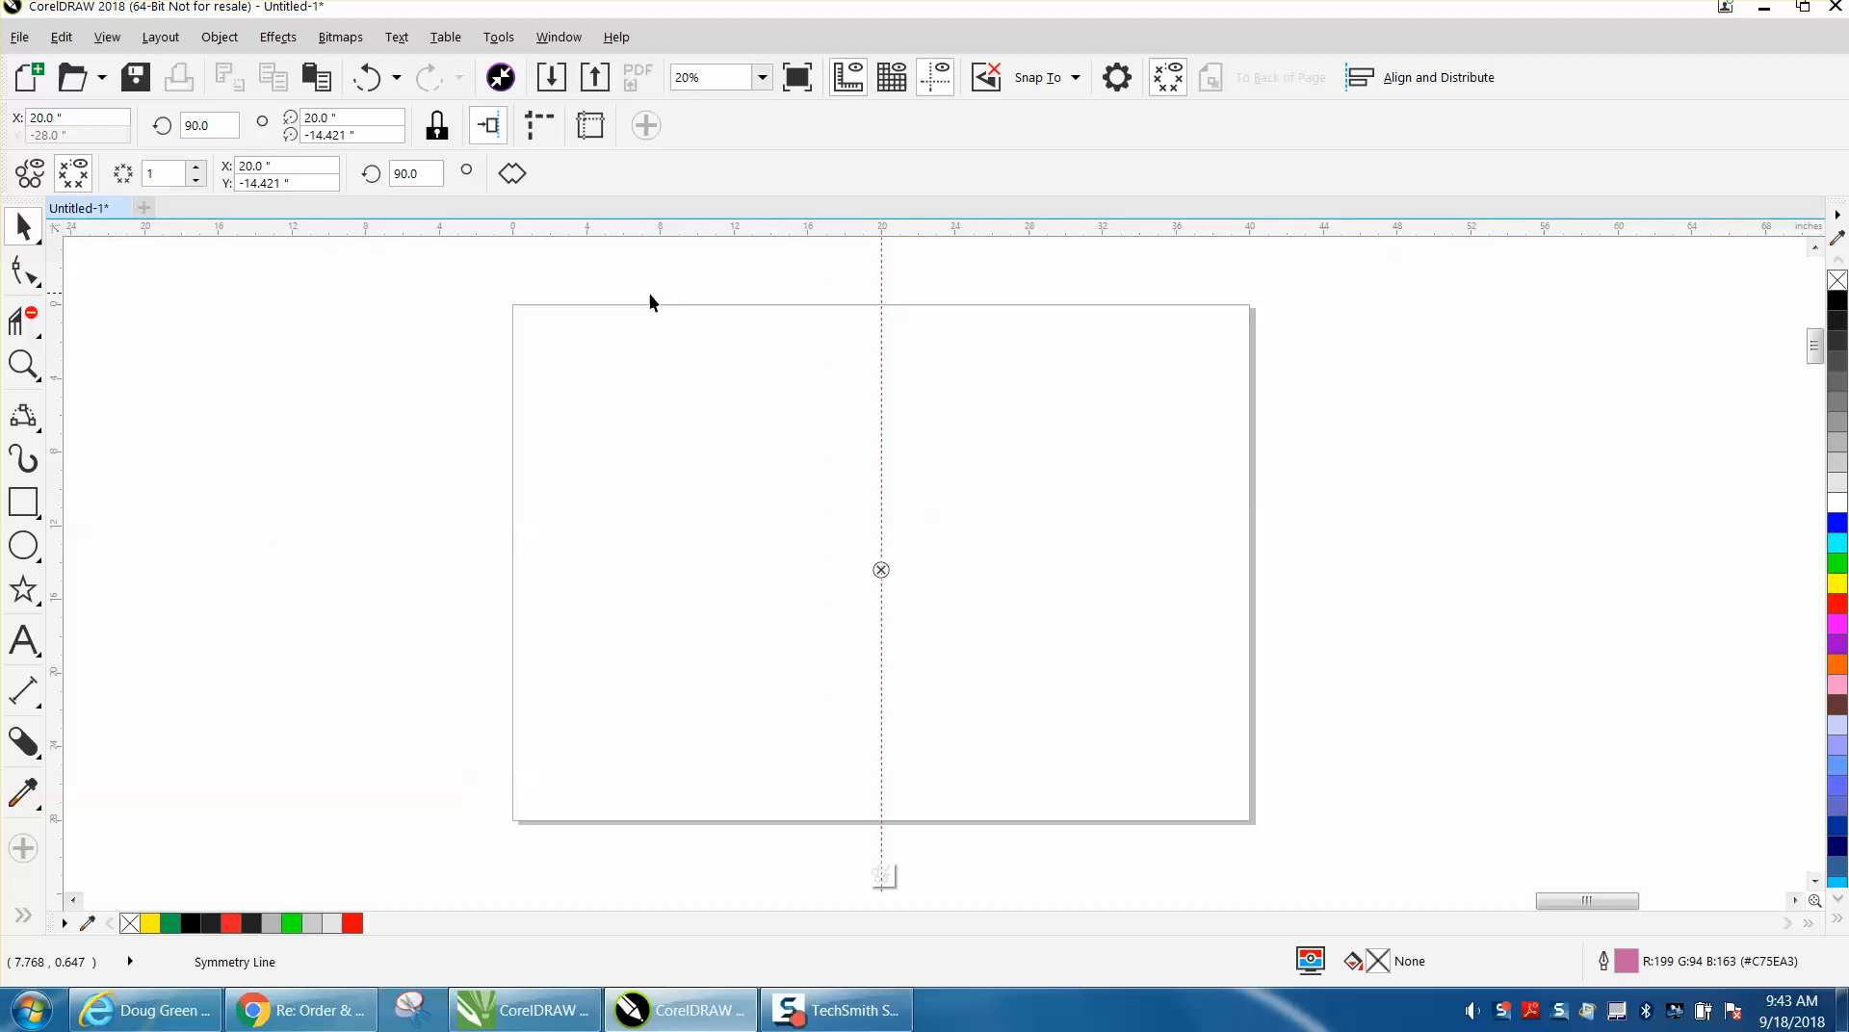
click(196, 168)
click(196, 169)
click(196, 169)
click(195, 168)
click(196, 168)
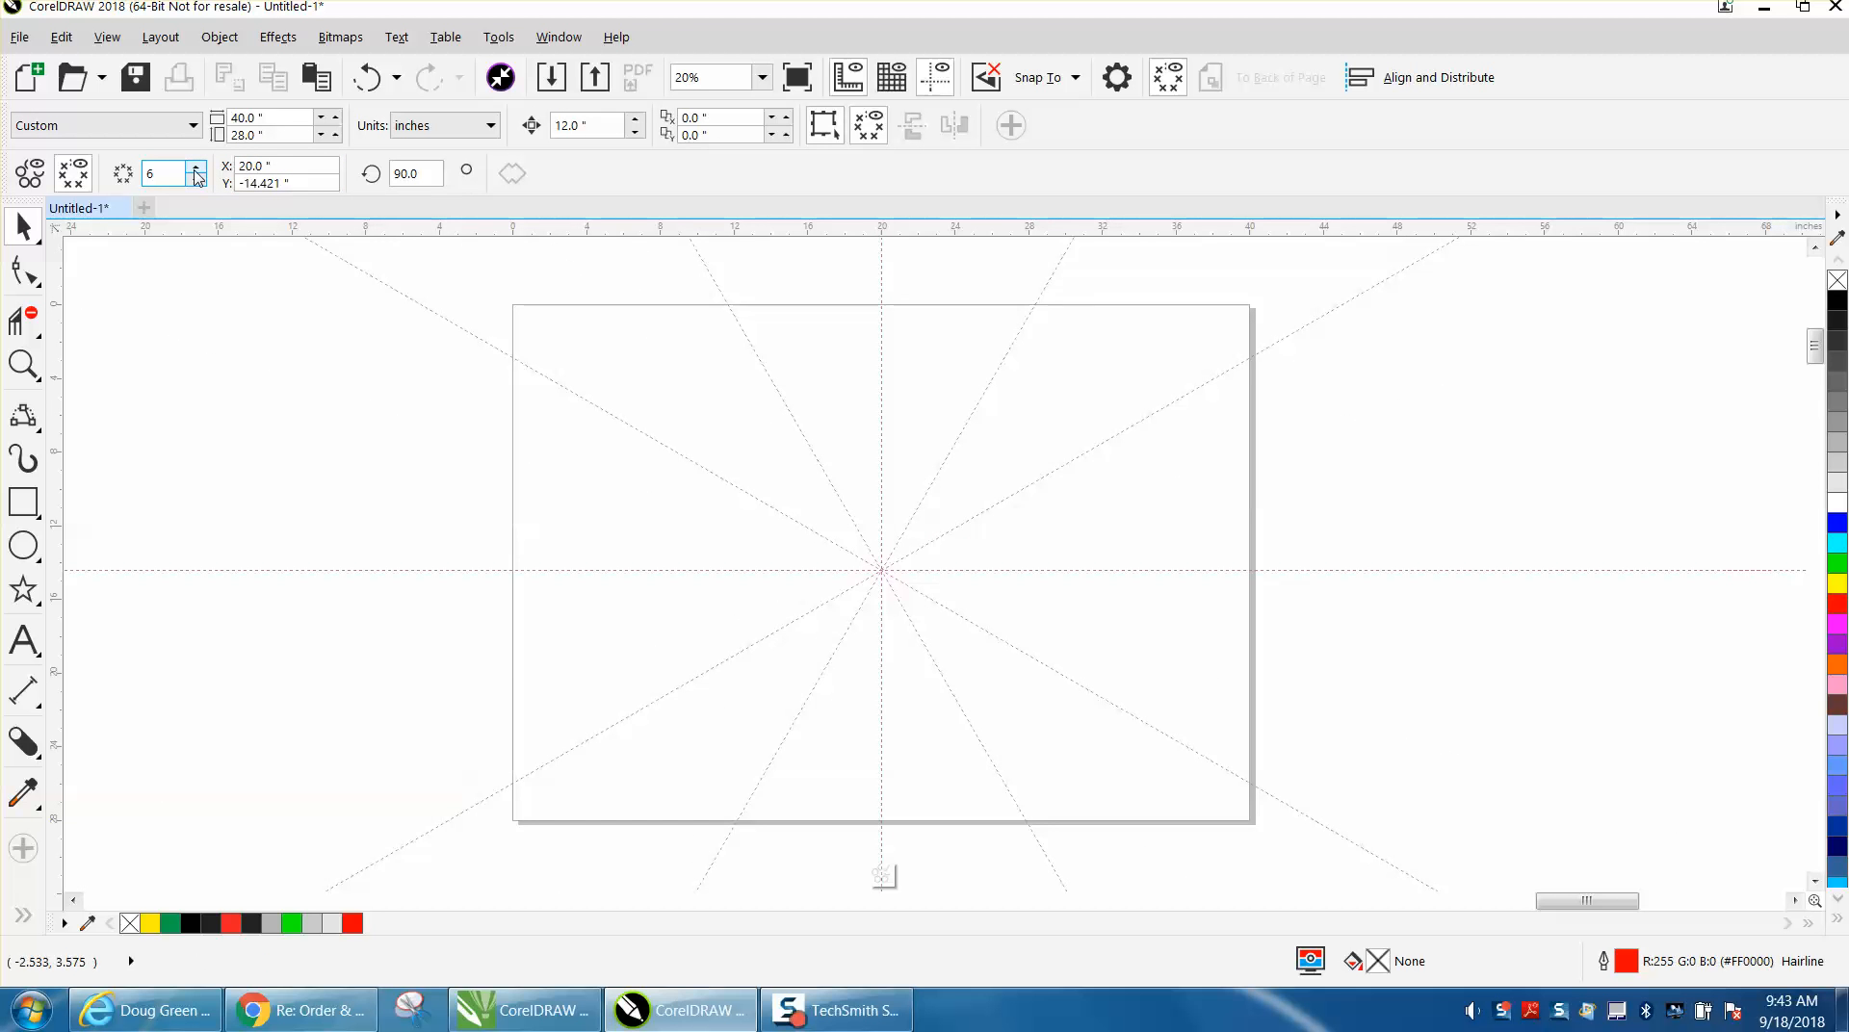
Draw a 3-Point Curve petal about 4.0 by 3.1 inches between adjacent mirror lines above the centre and finish editing the symmetry.
click(39, 430)
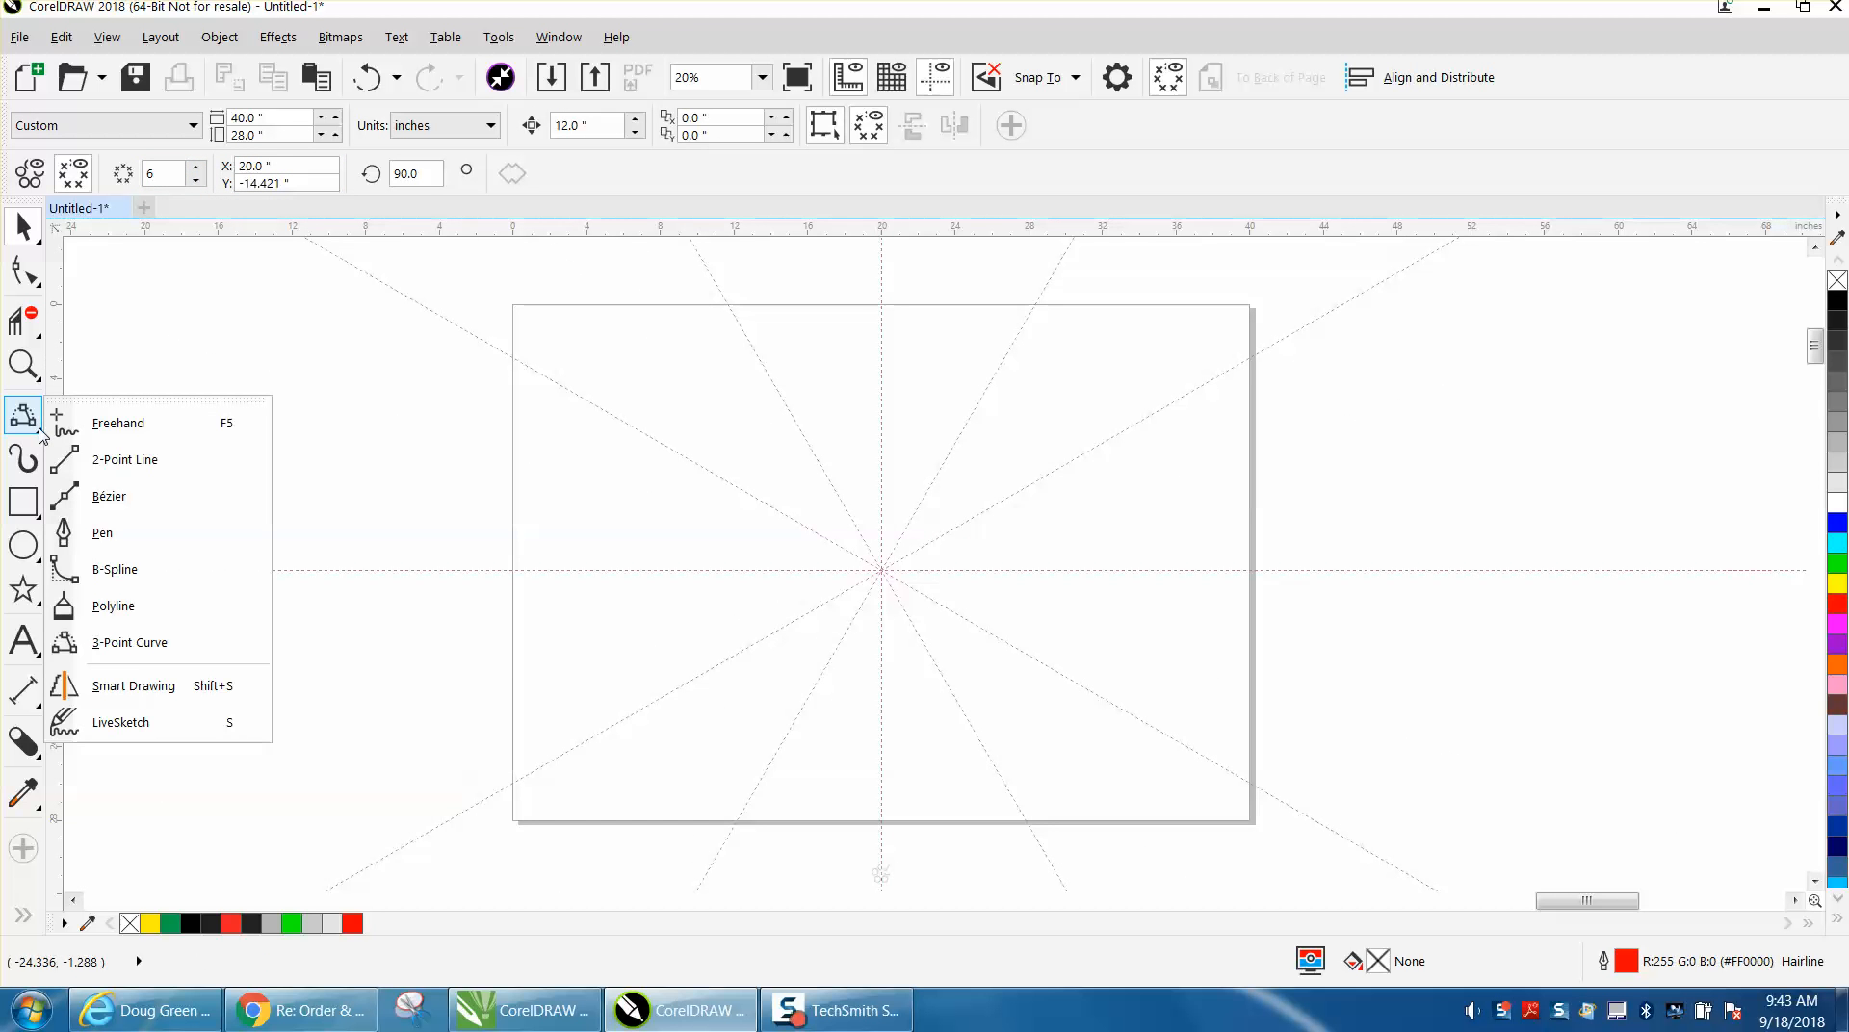
click(140, 654)
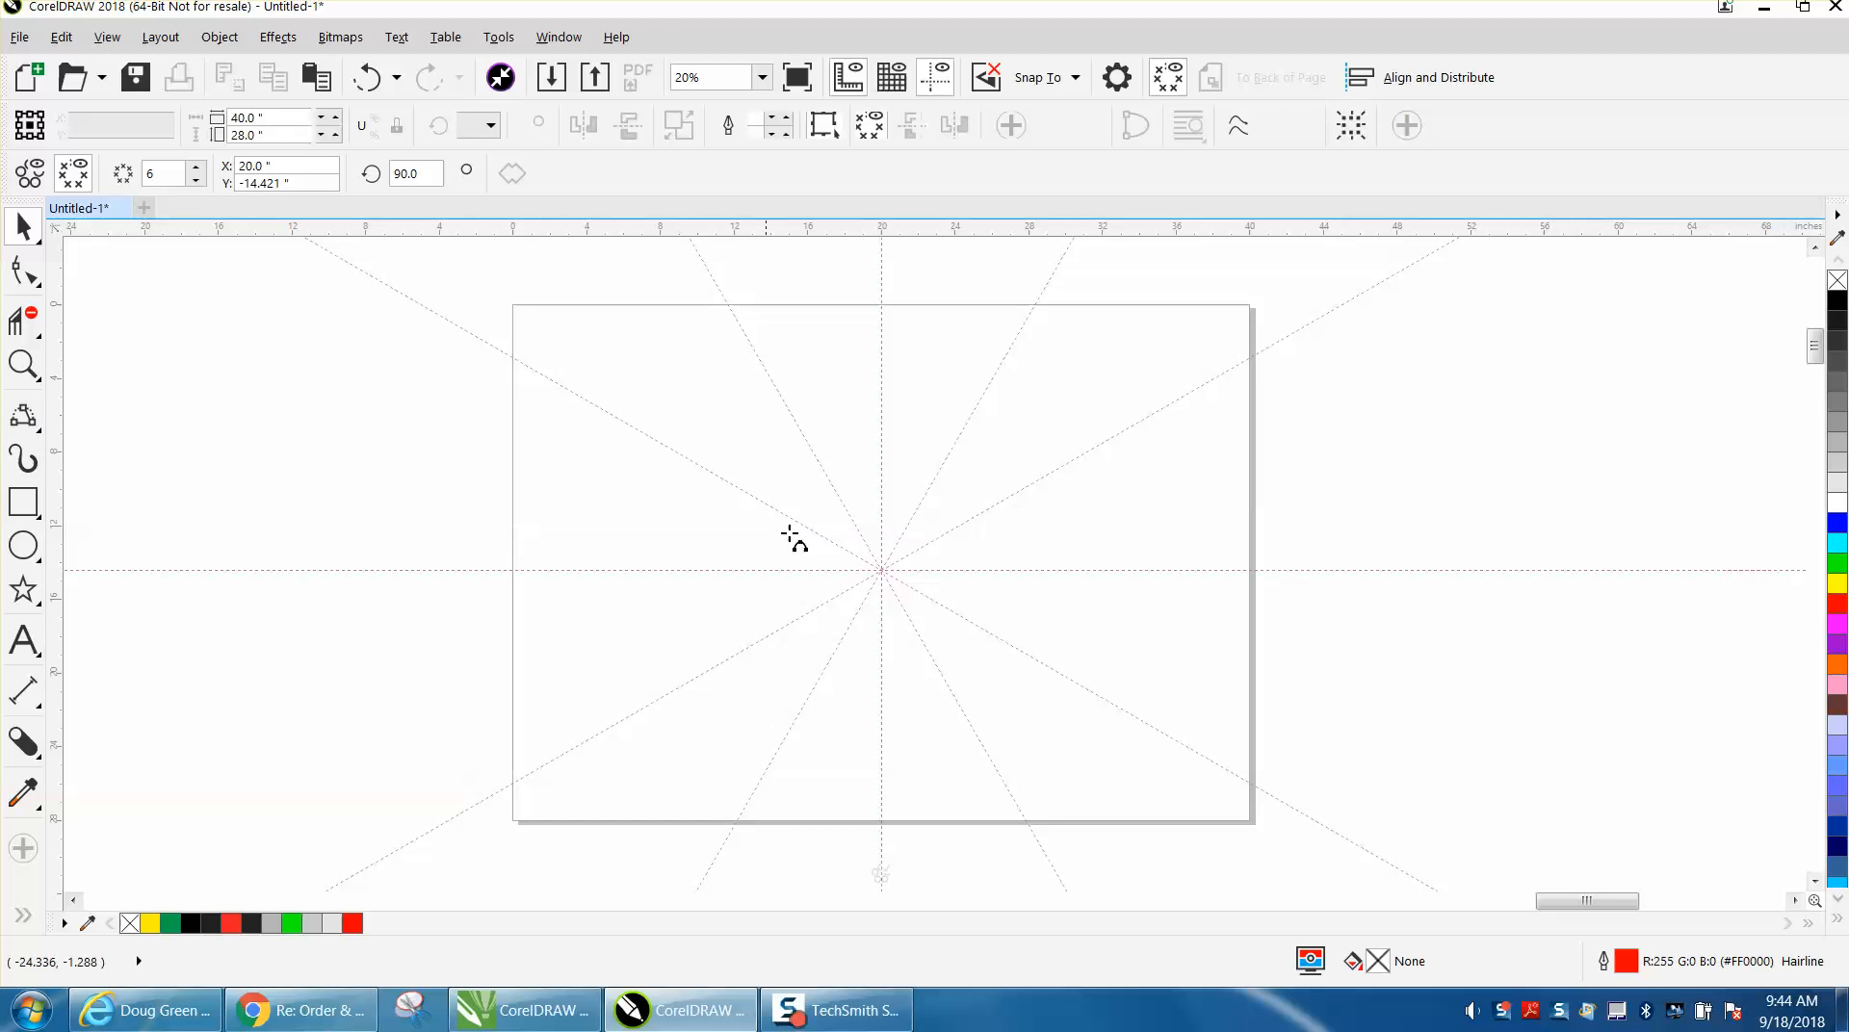
drag(880, 417, 808, 444)
click(821, 393)
click(39, 219)
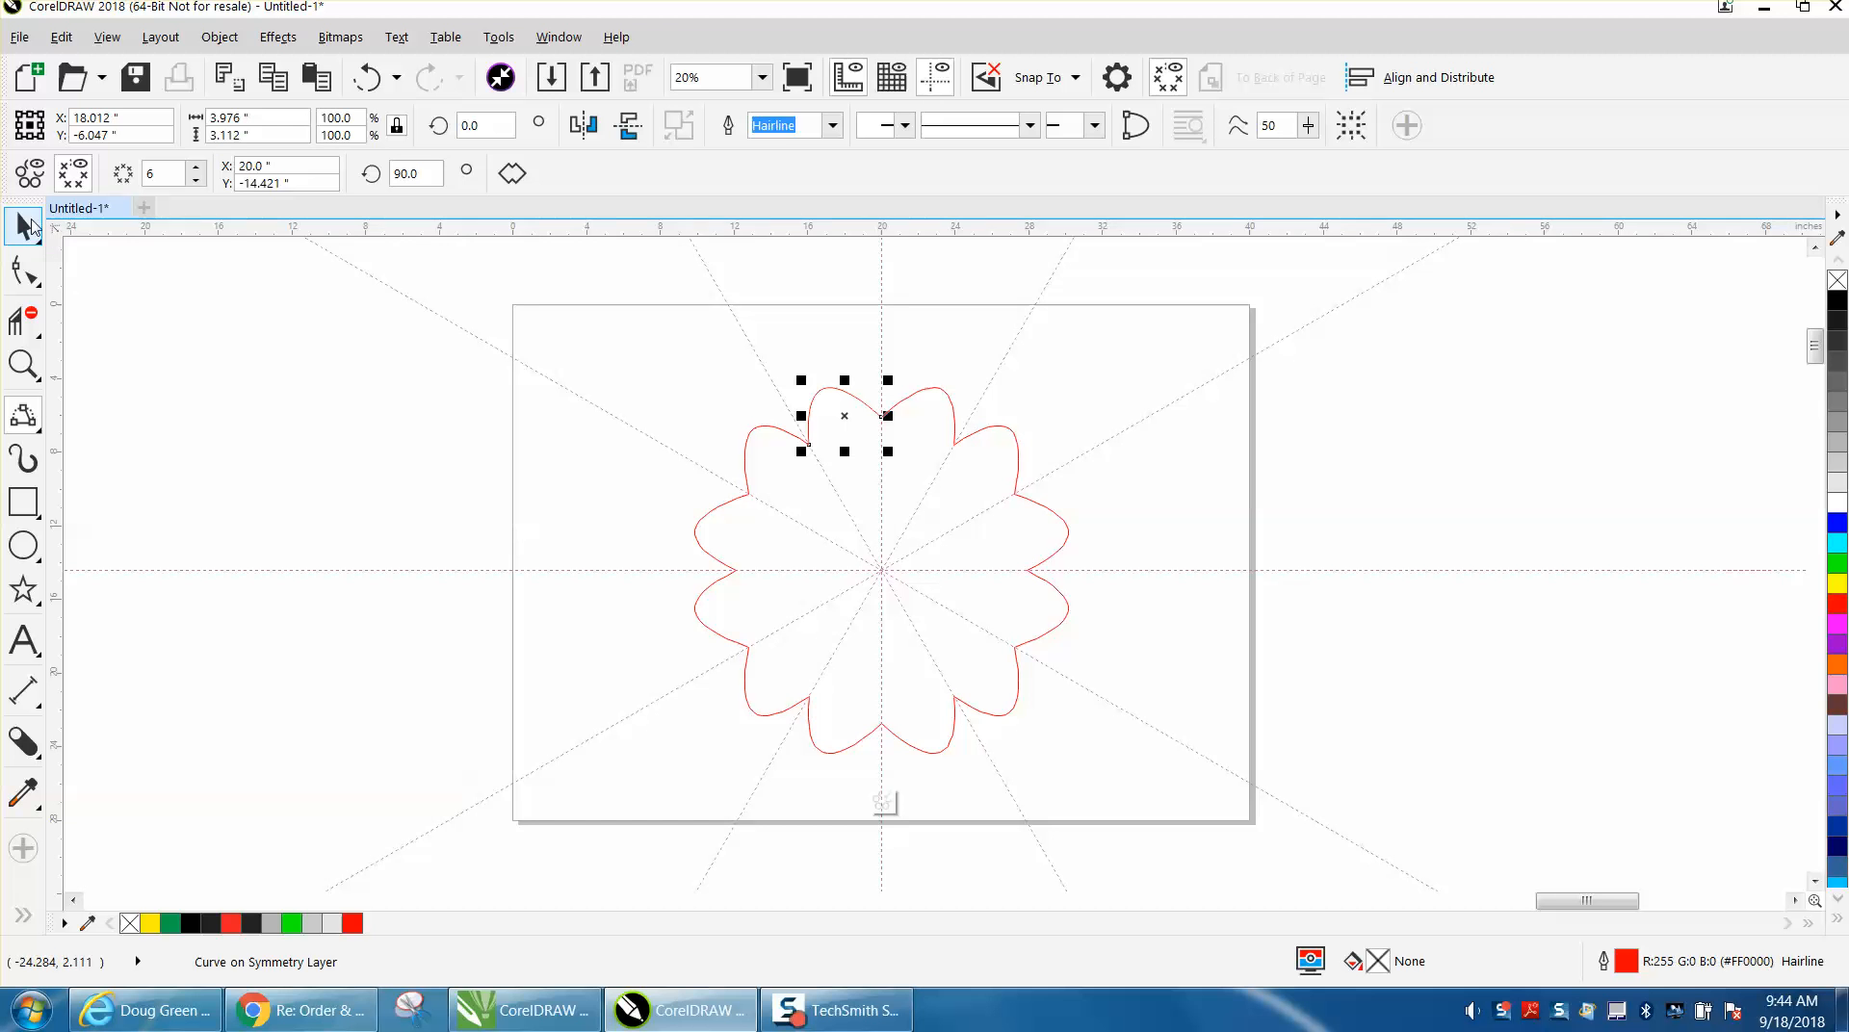
click(701, 415)
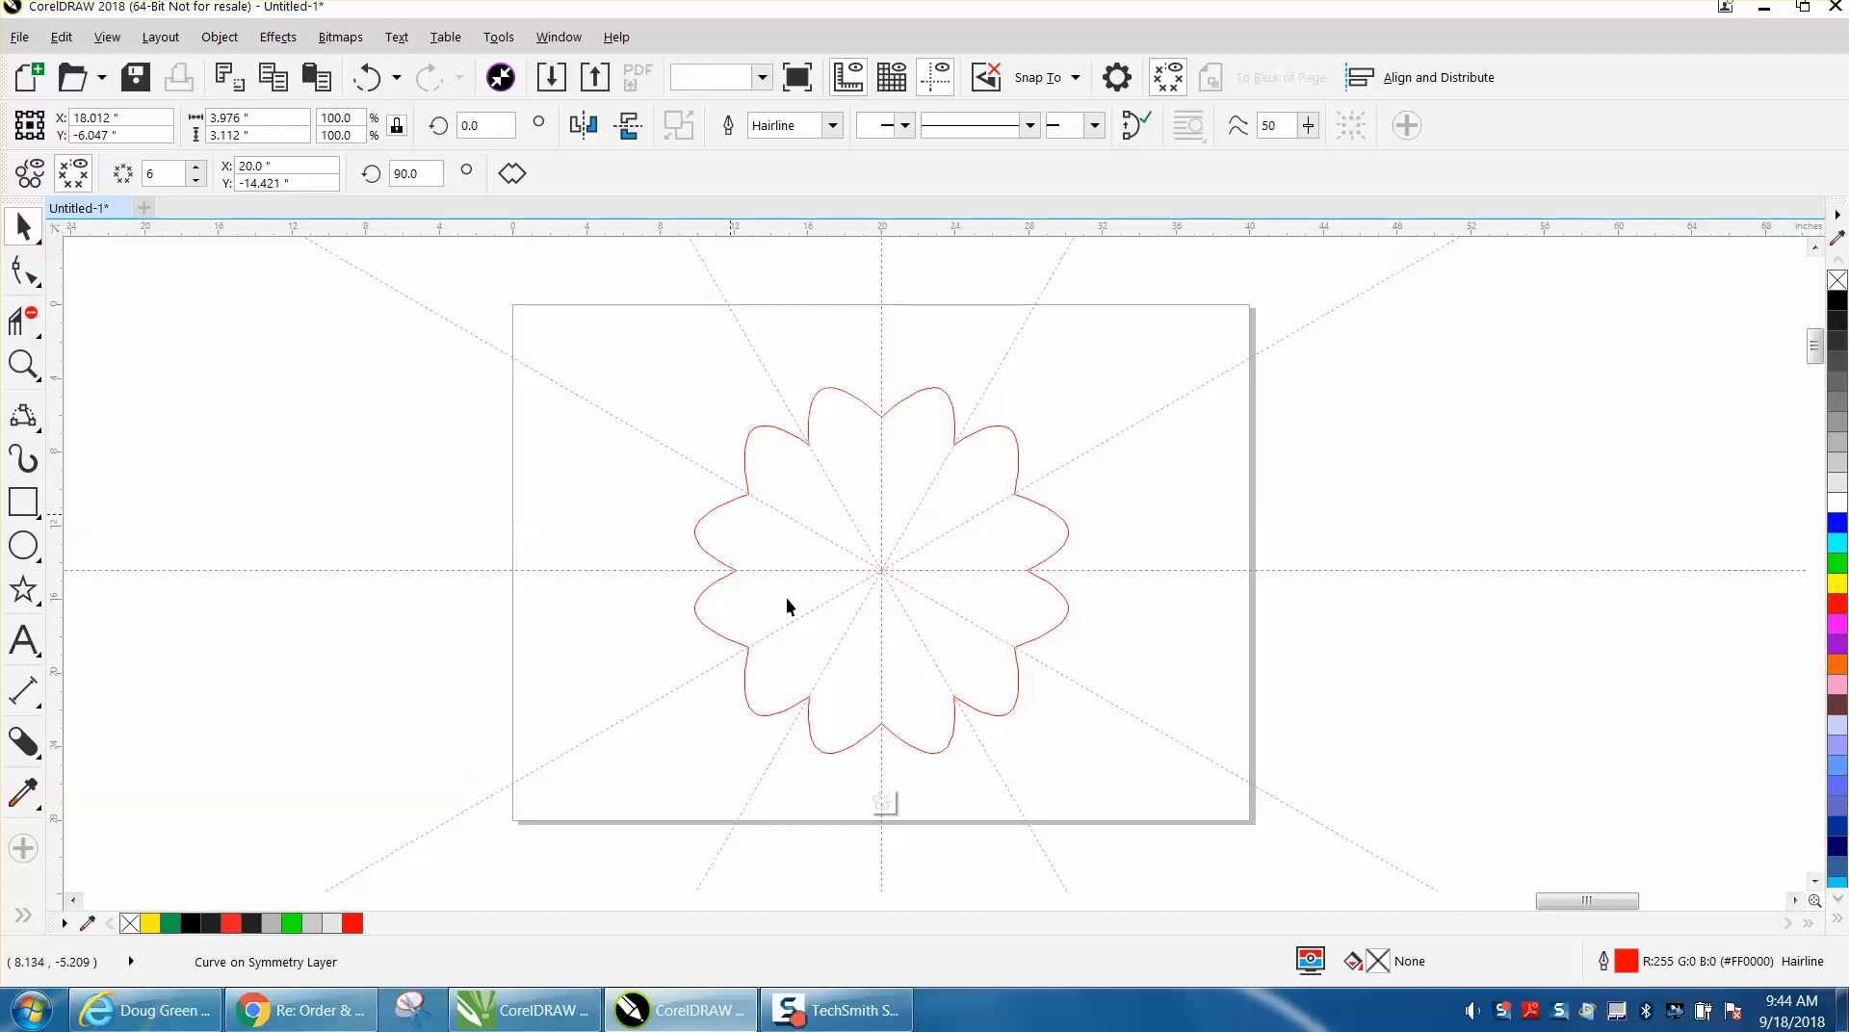
click(882, 804)
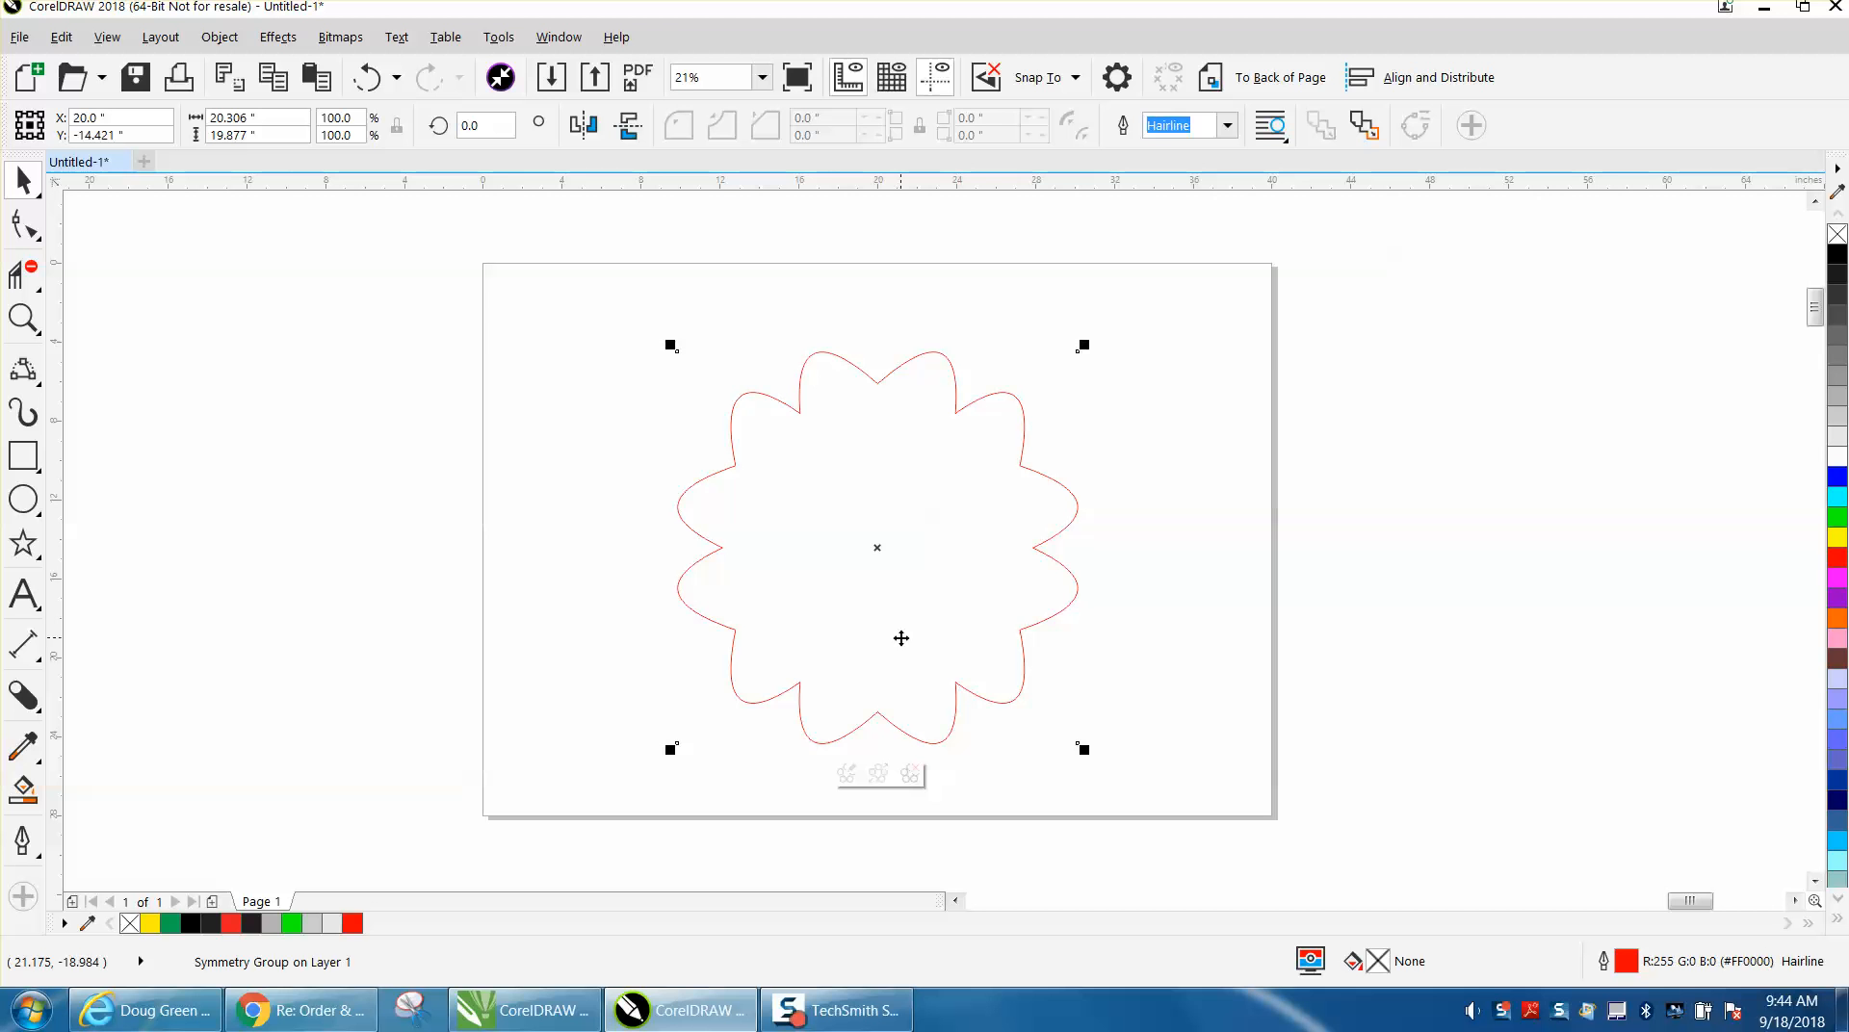
Create a grey filled copy of the symmetry flower with Smart Fill.
click(27, 792)
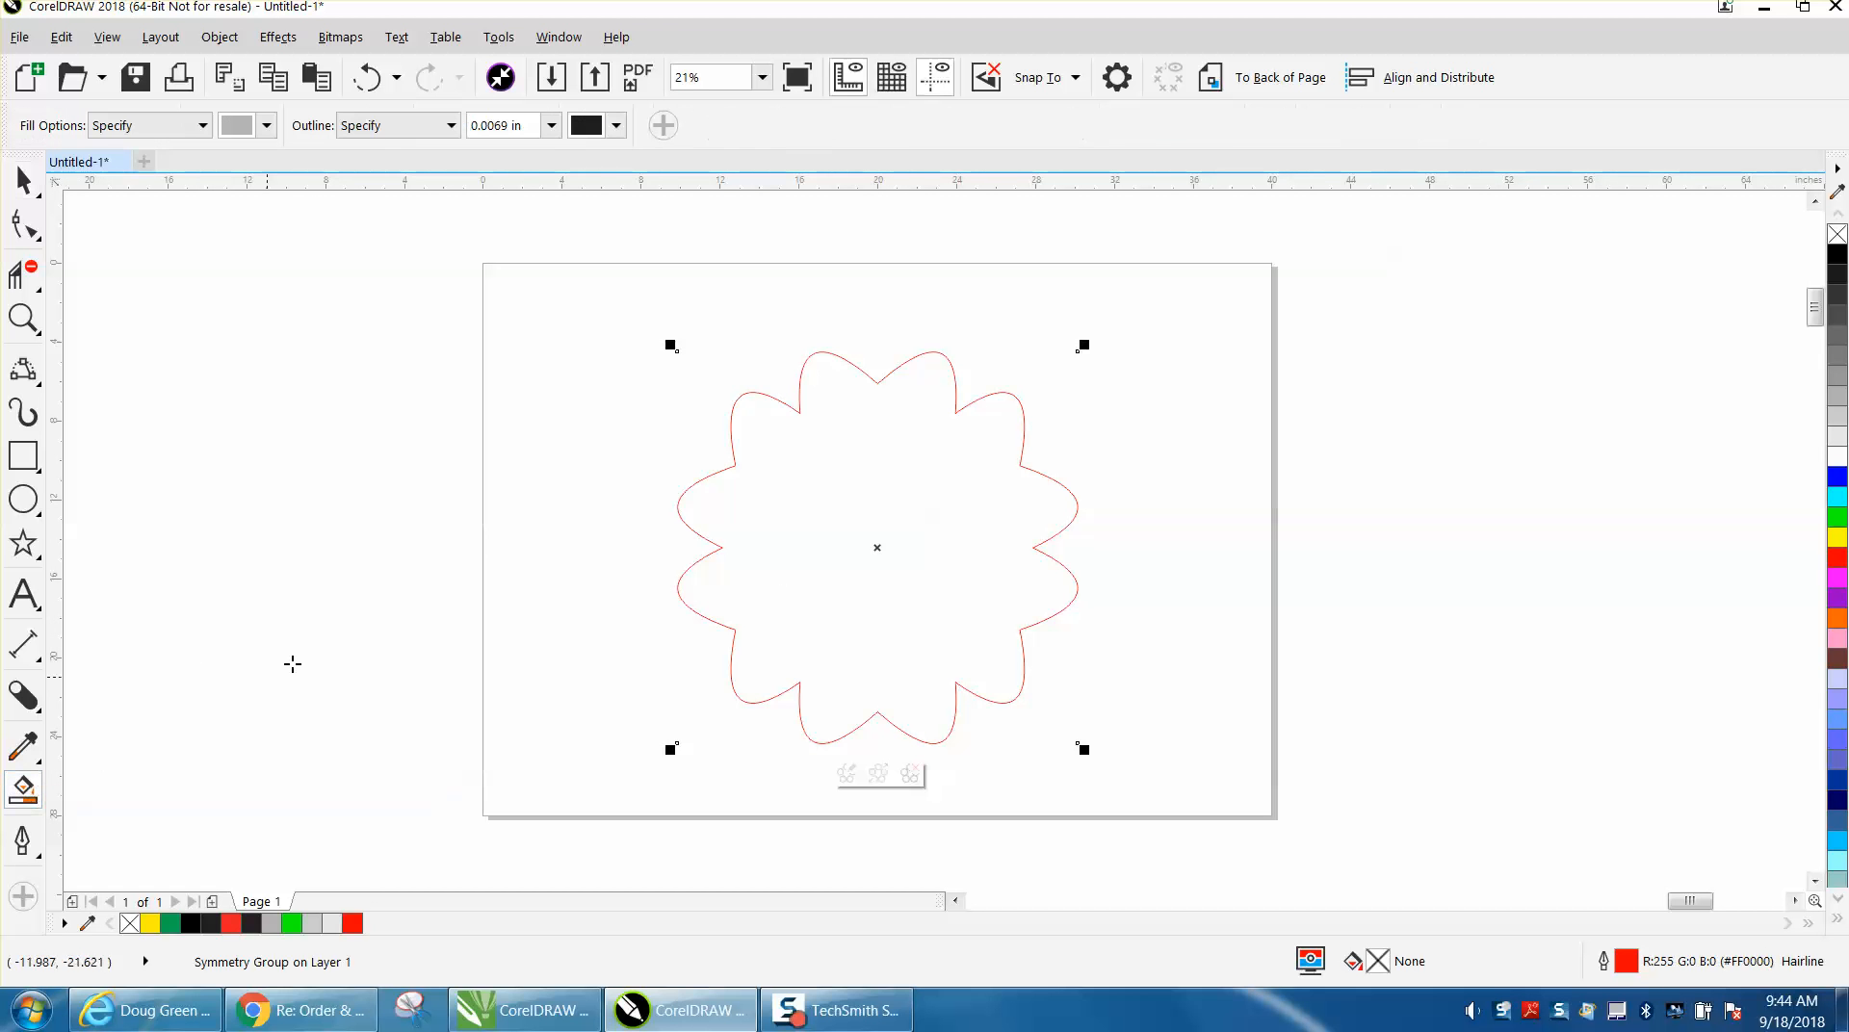
click(855, 552)
click(23, 180)
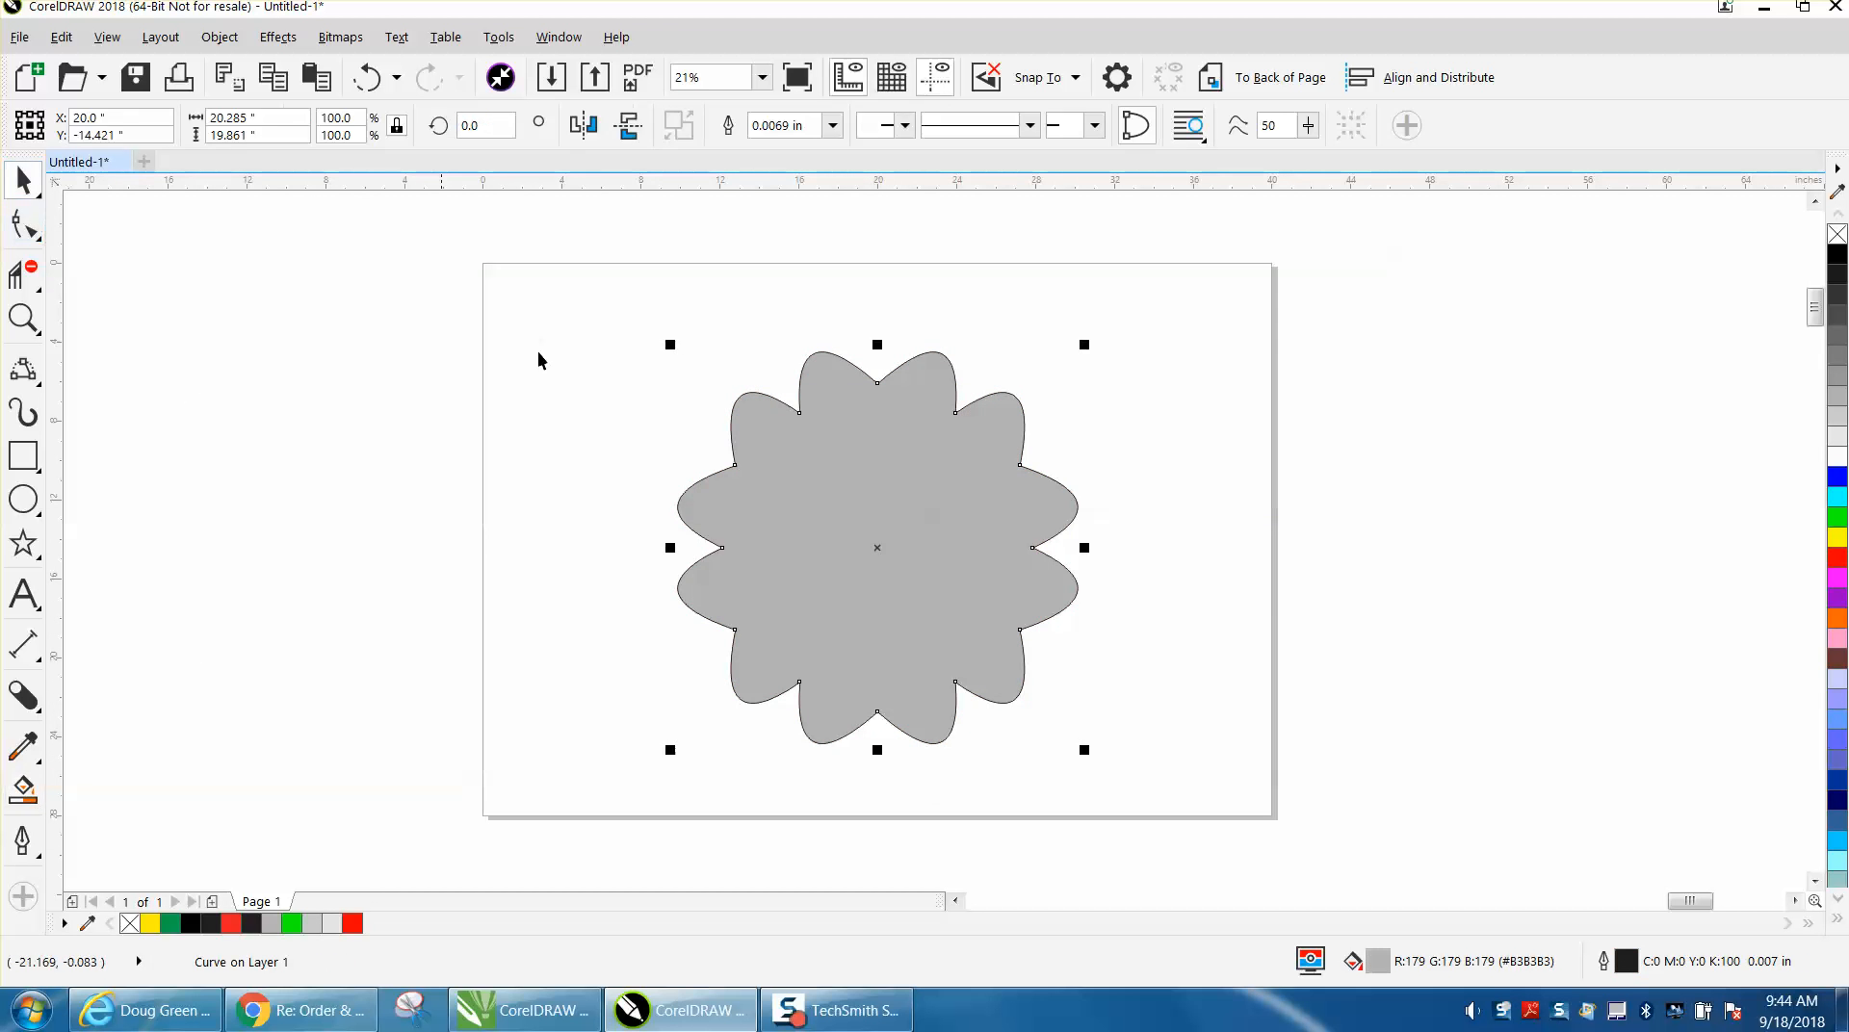
Remove the flower copy's fill and place it beside the large radial impact circle, leaving the circle selected.
drag(882, 547, 442, 550)
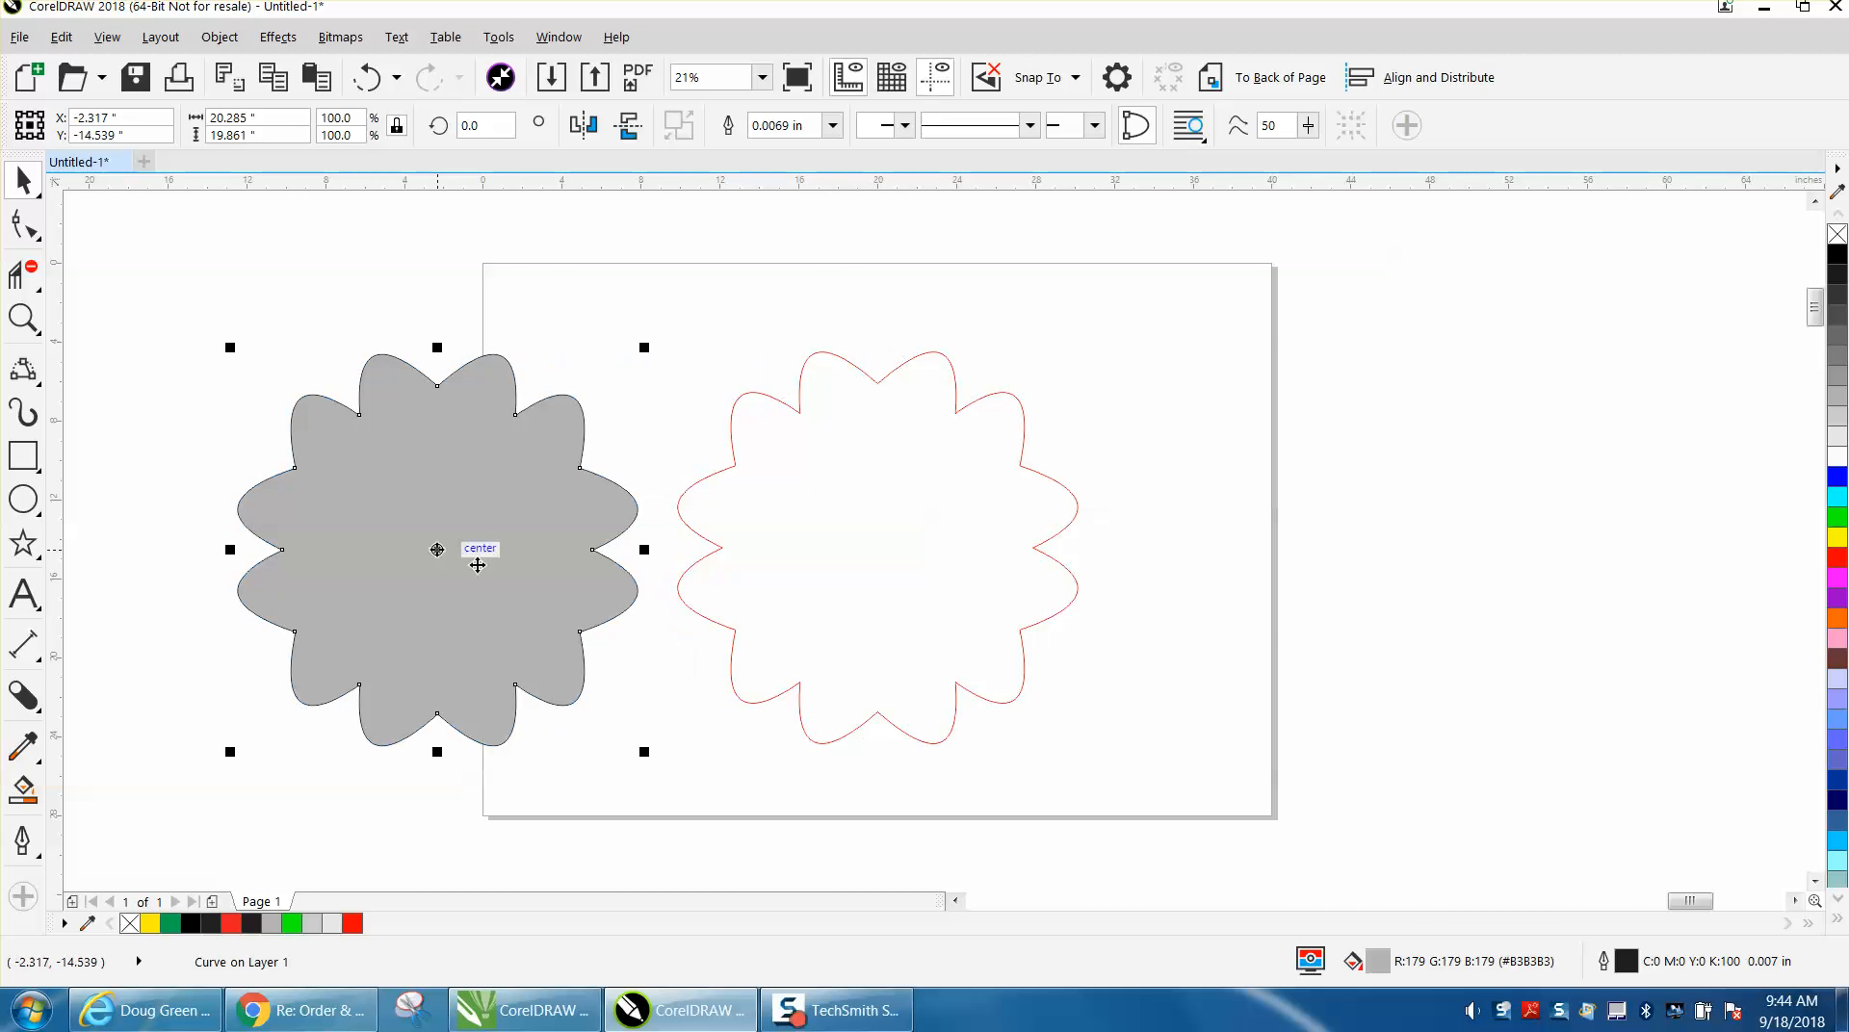
click(1836, 234)
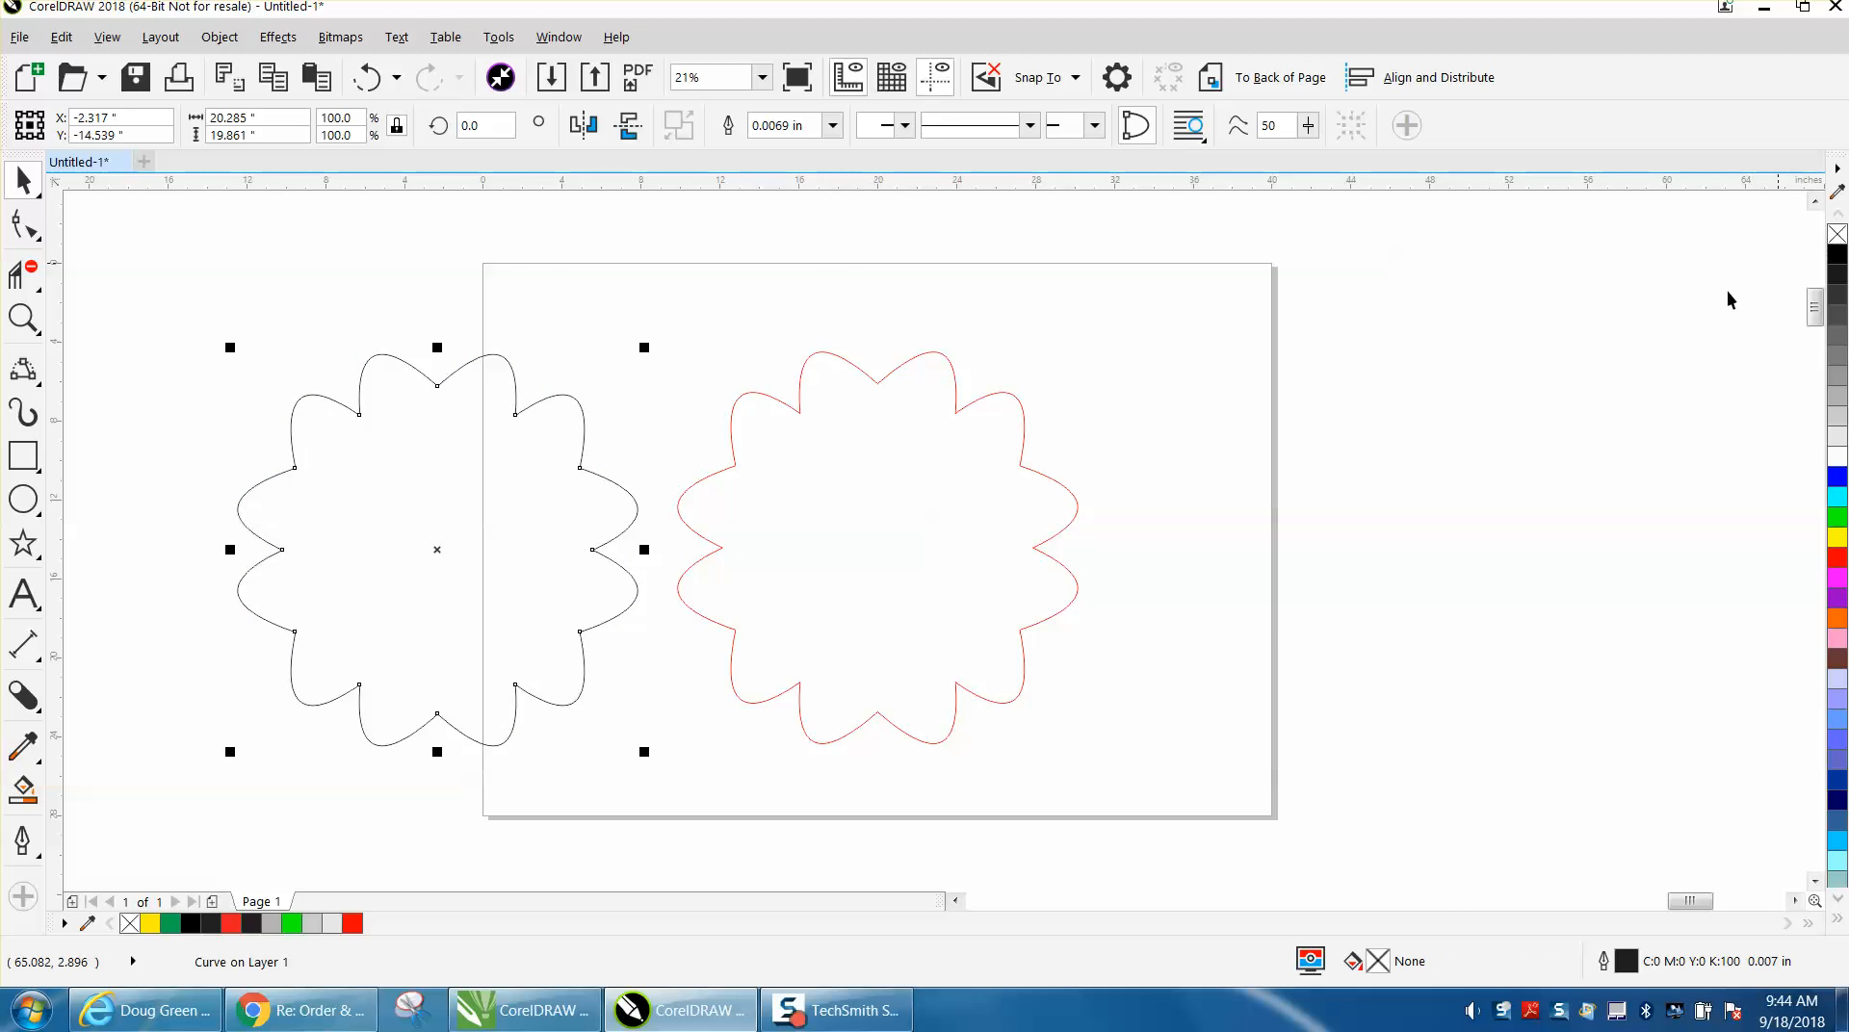
scroll(1330, 400, down, 2)
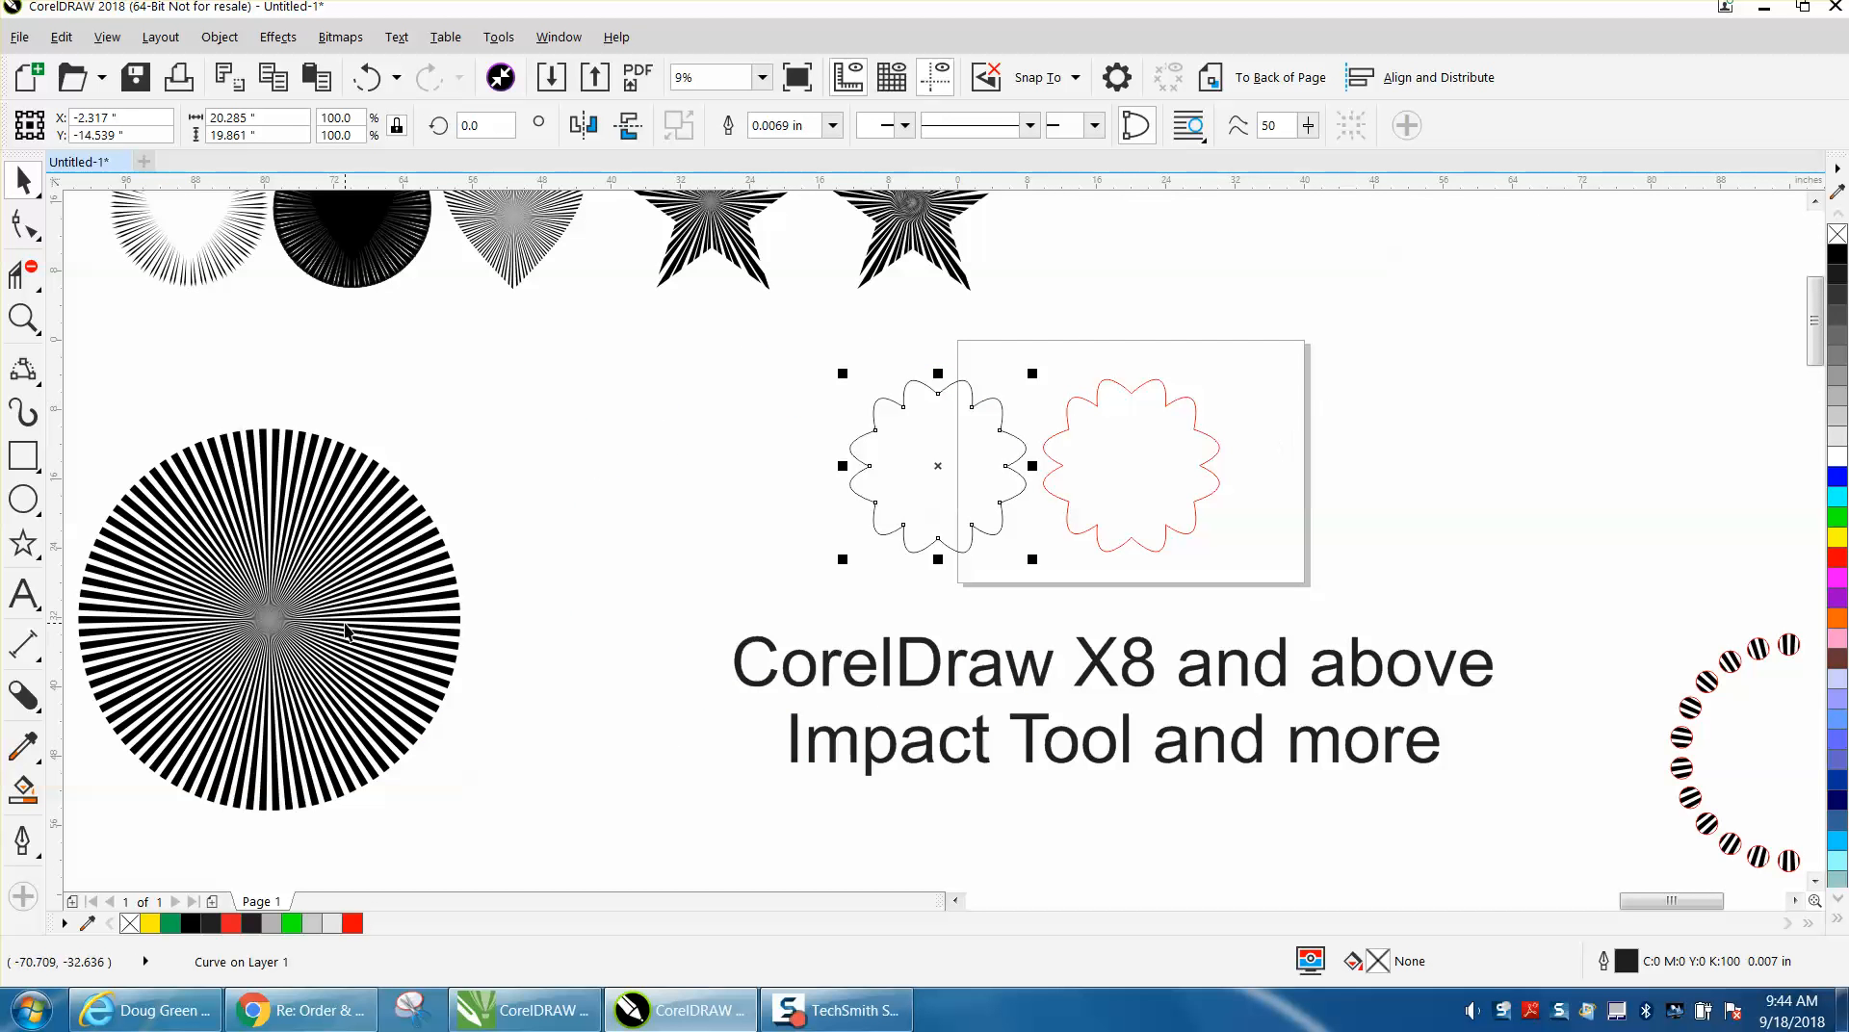
drag(940, 466, 571, 515)
click(433, 539)
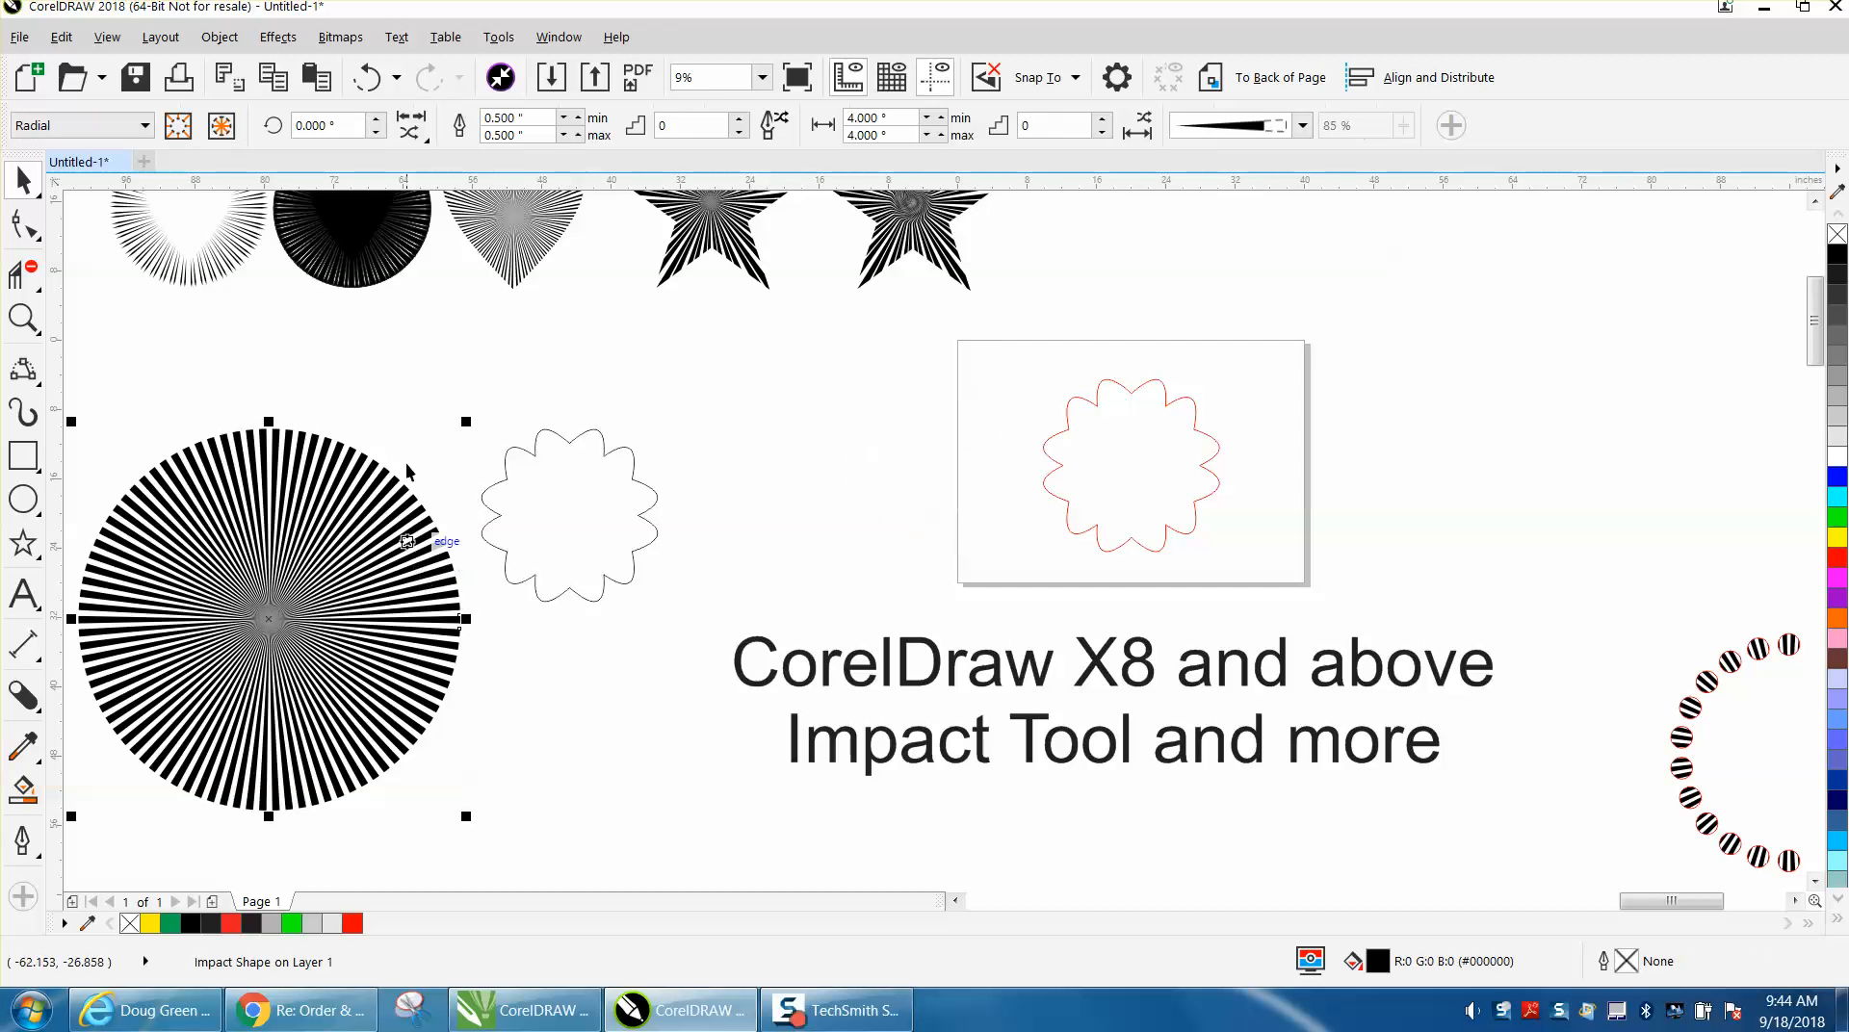
click(270, 40)
mouse_move(219, 39)
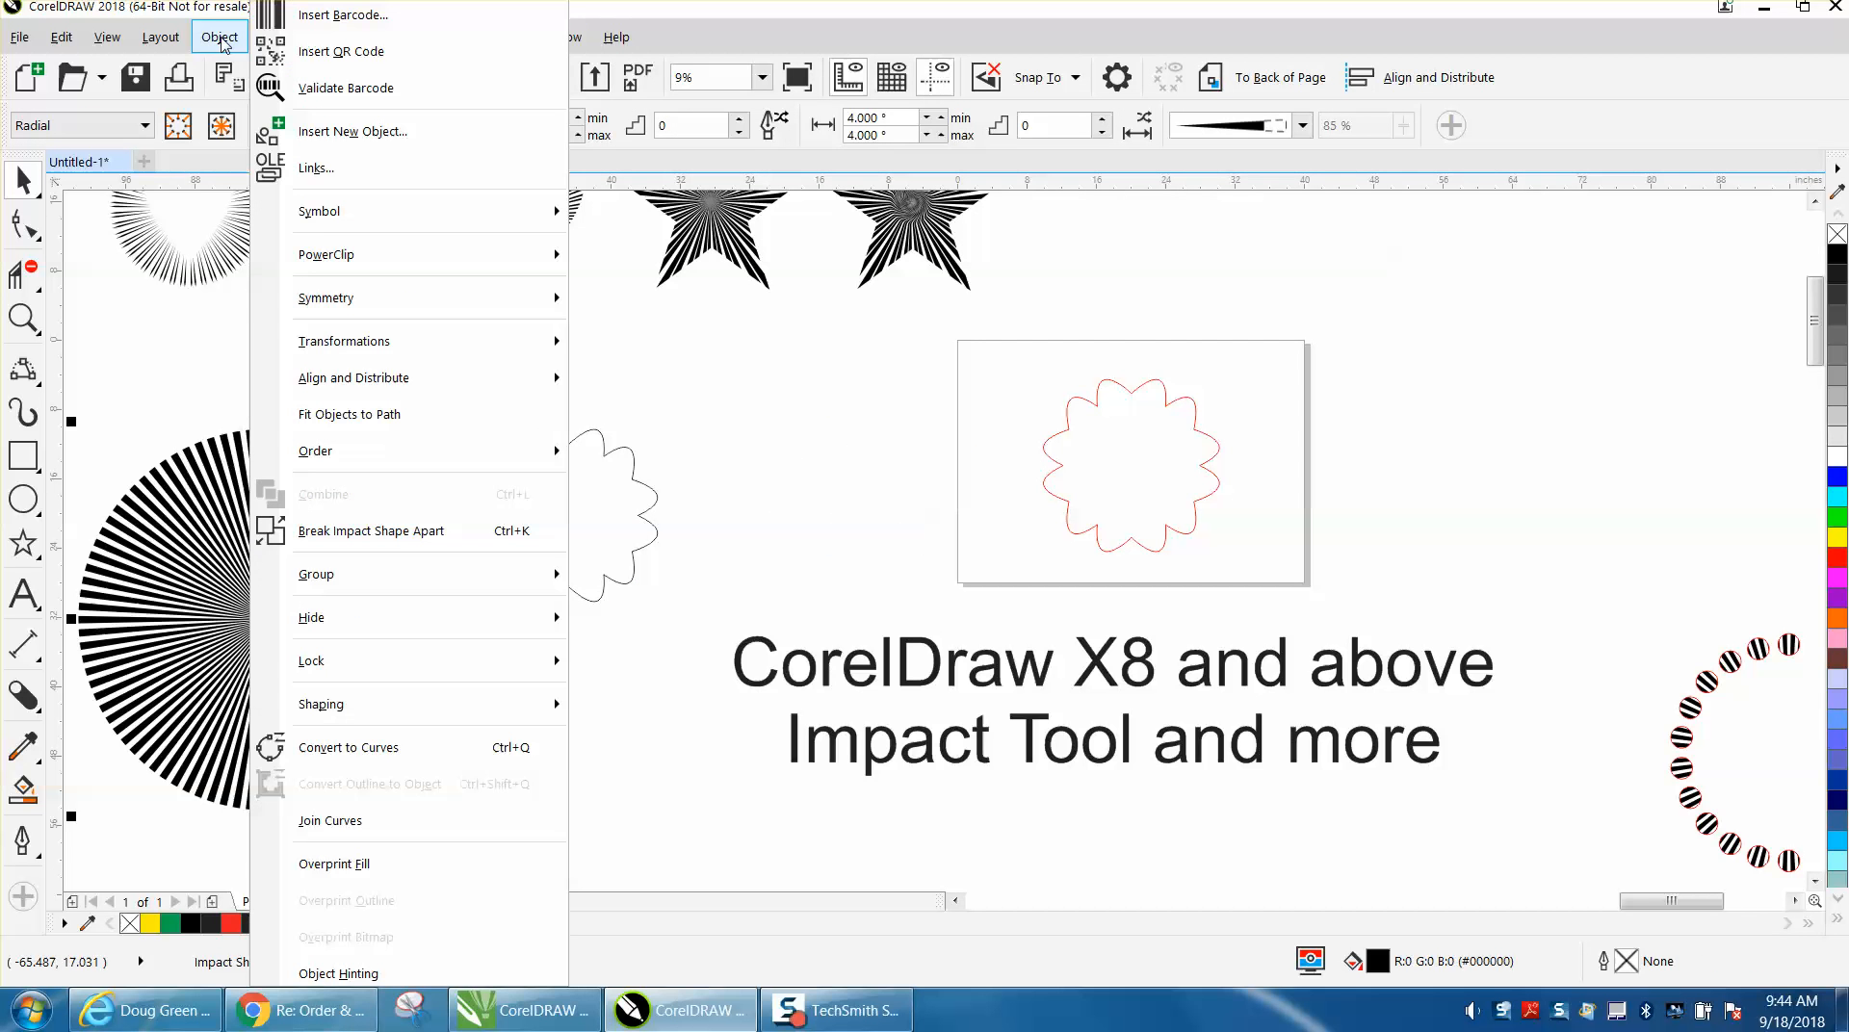
mouse_move(318, 211)
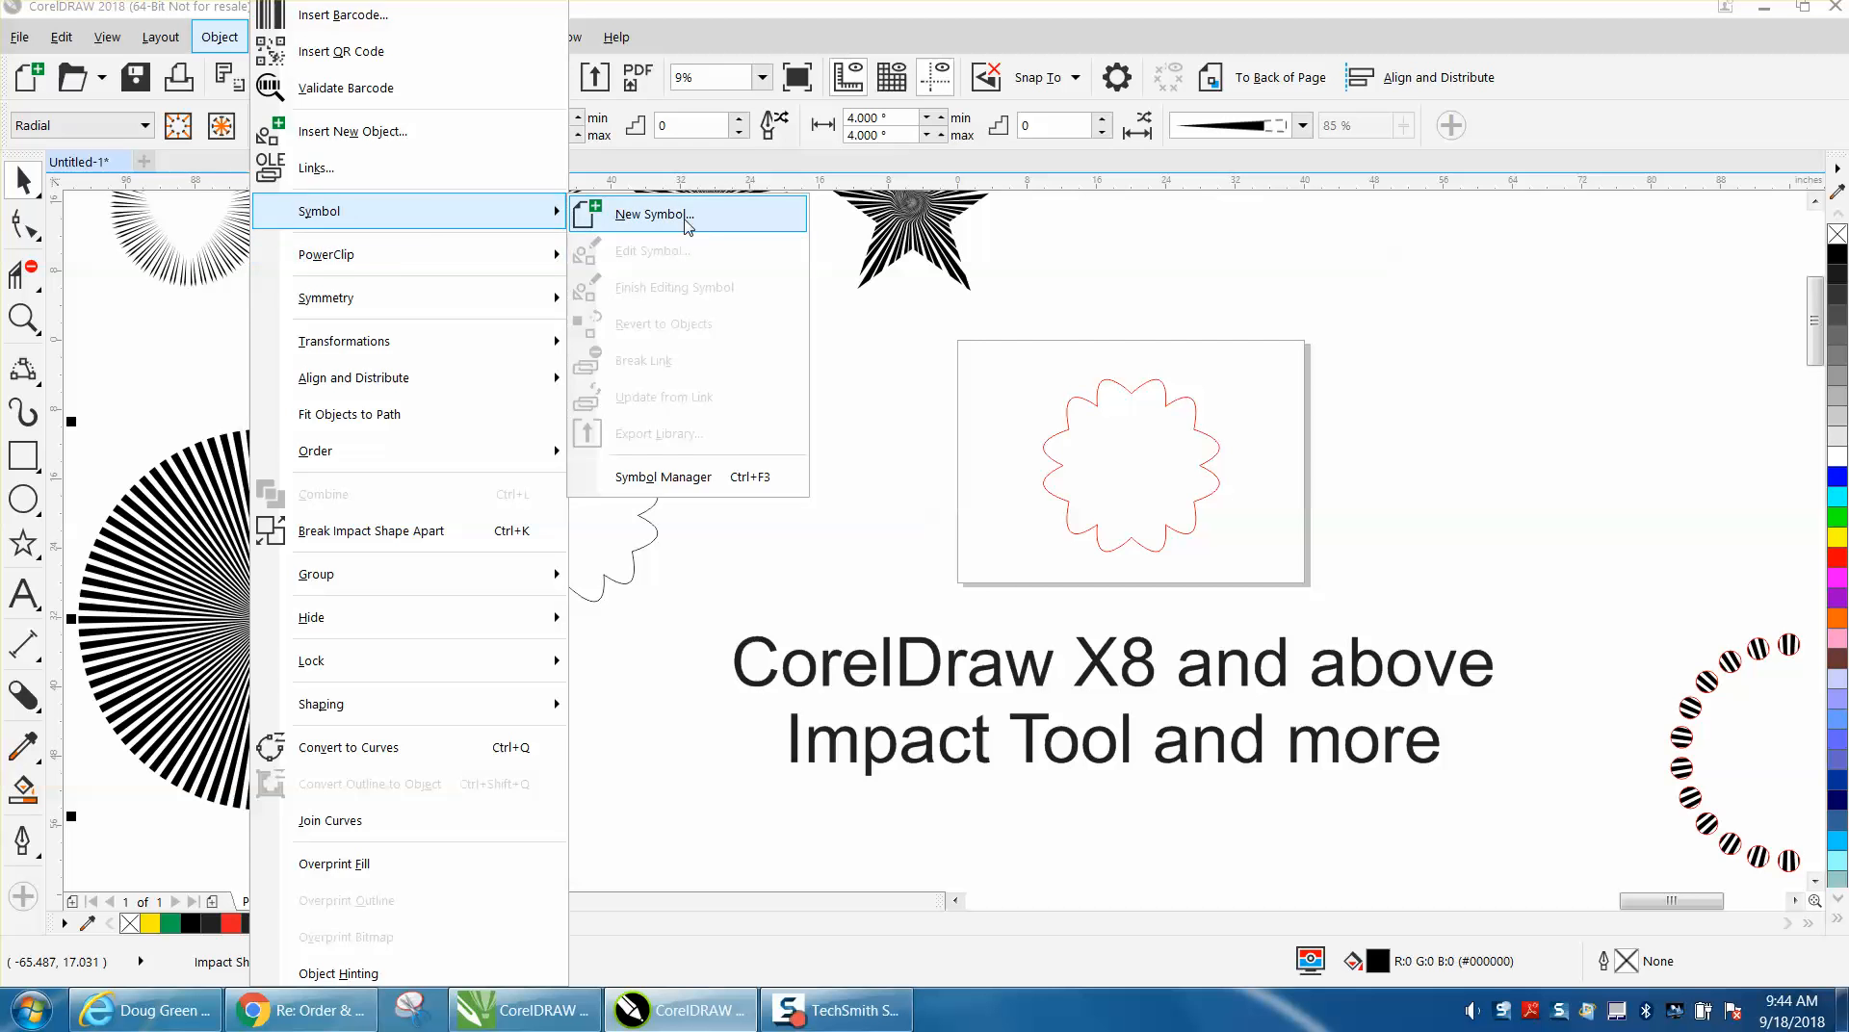
click(655, 214)
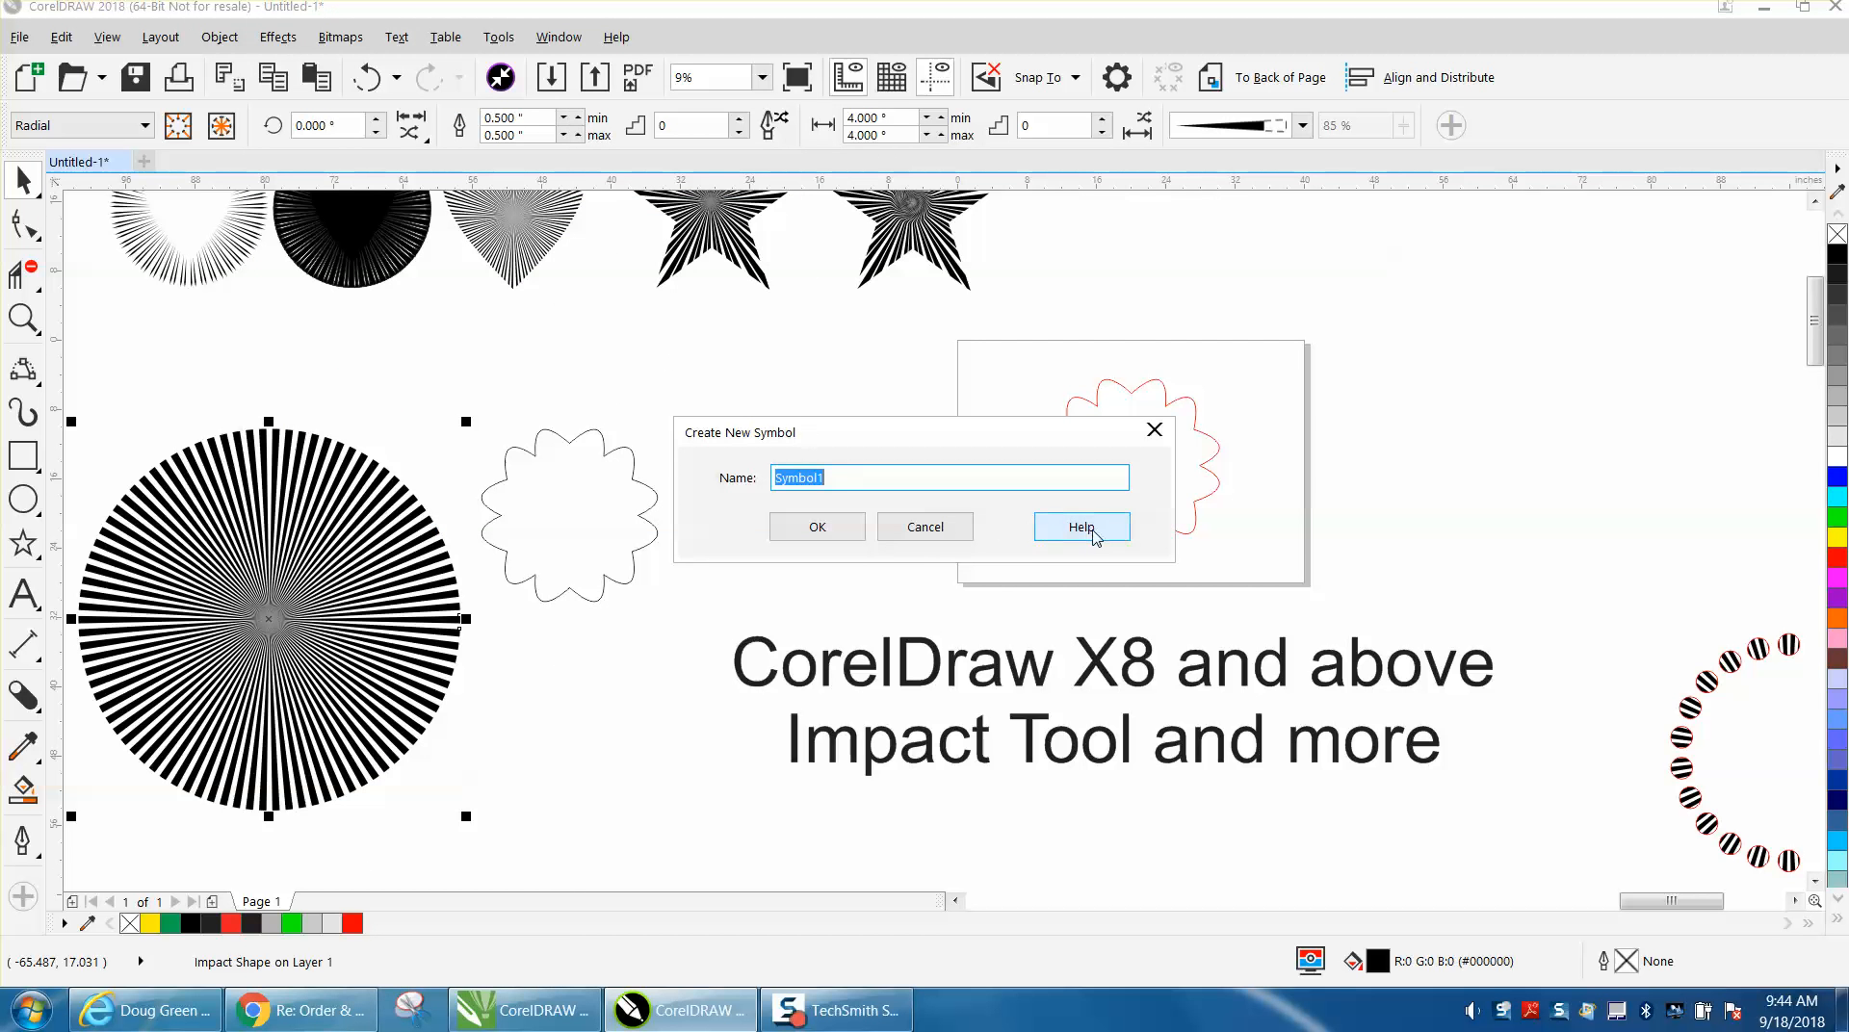
click(922, 525)
PowerClip the radial impact circle inside the black flower outline.
click(231, 44)
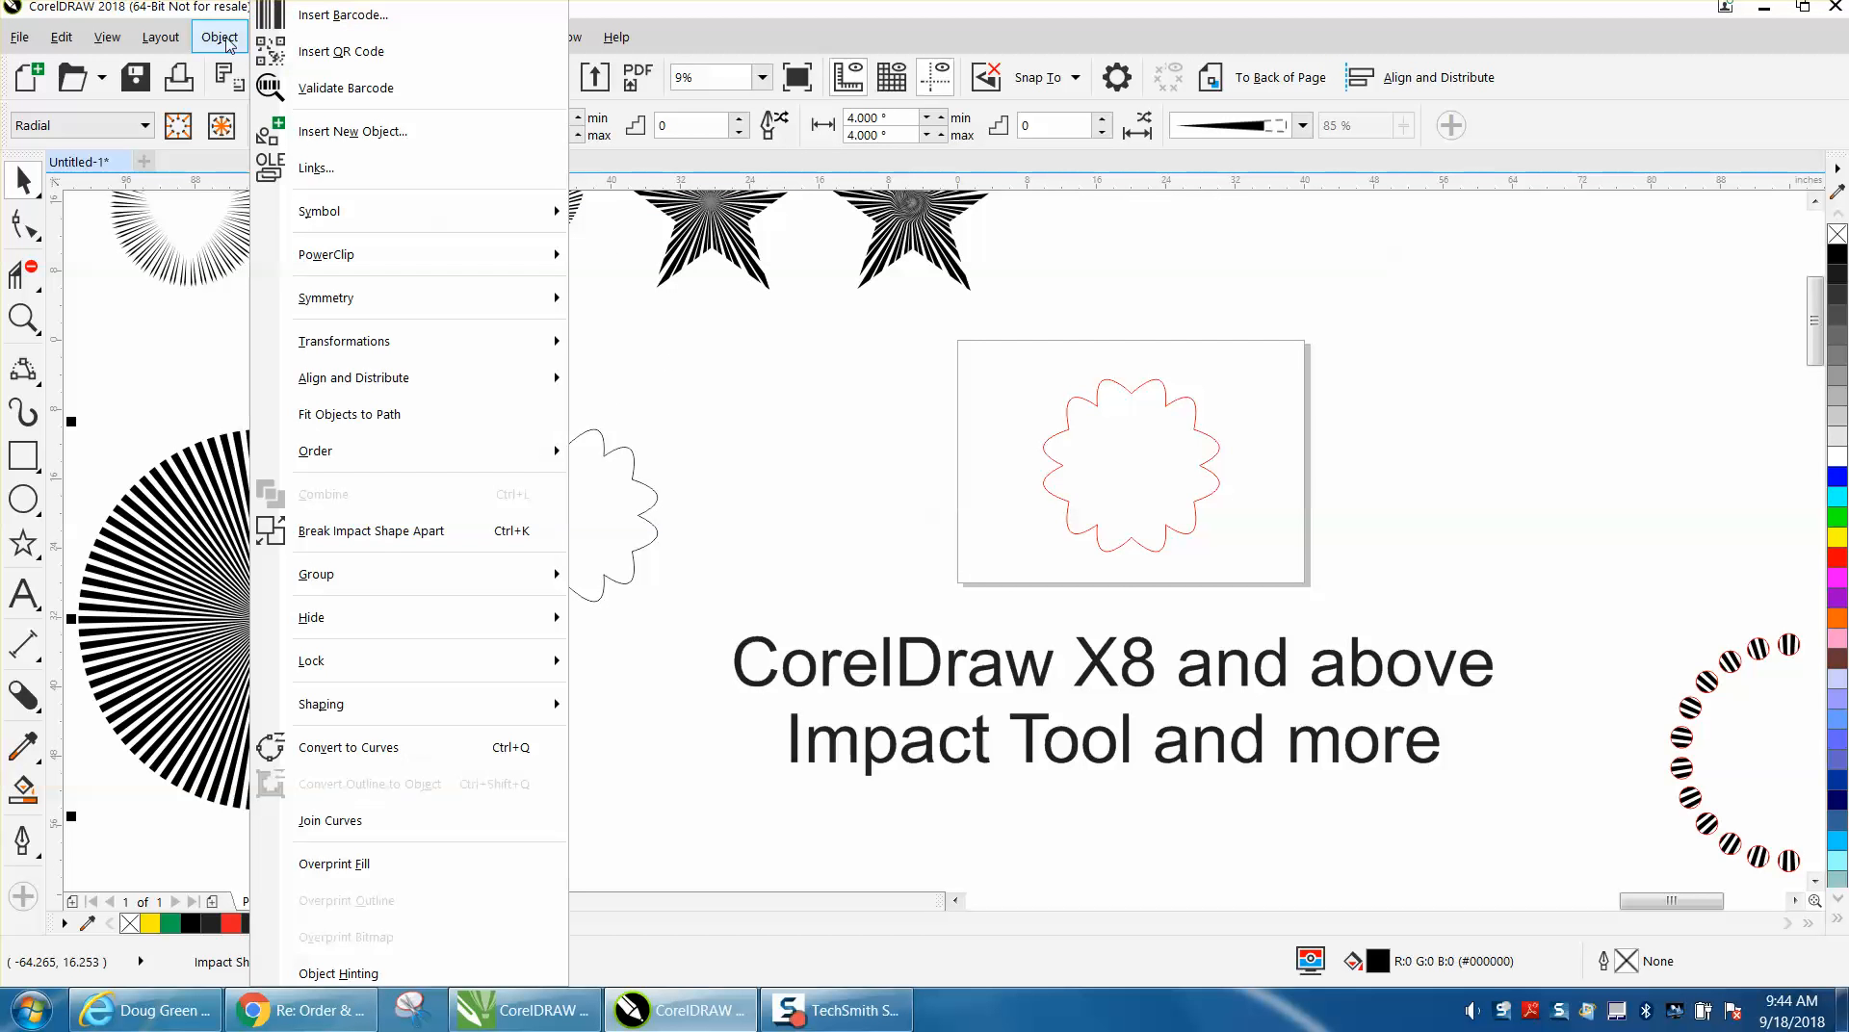
mouse_move(337, 257)
click(581, 258)
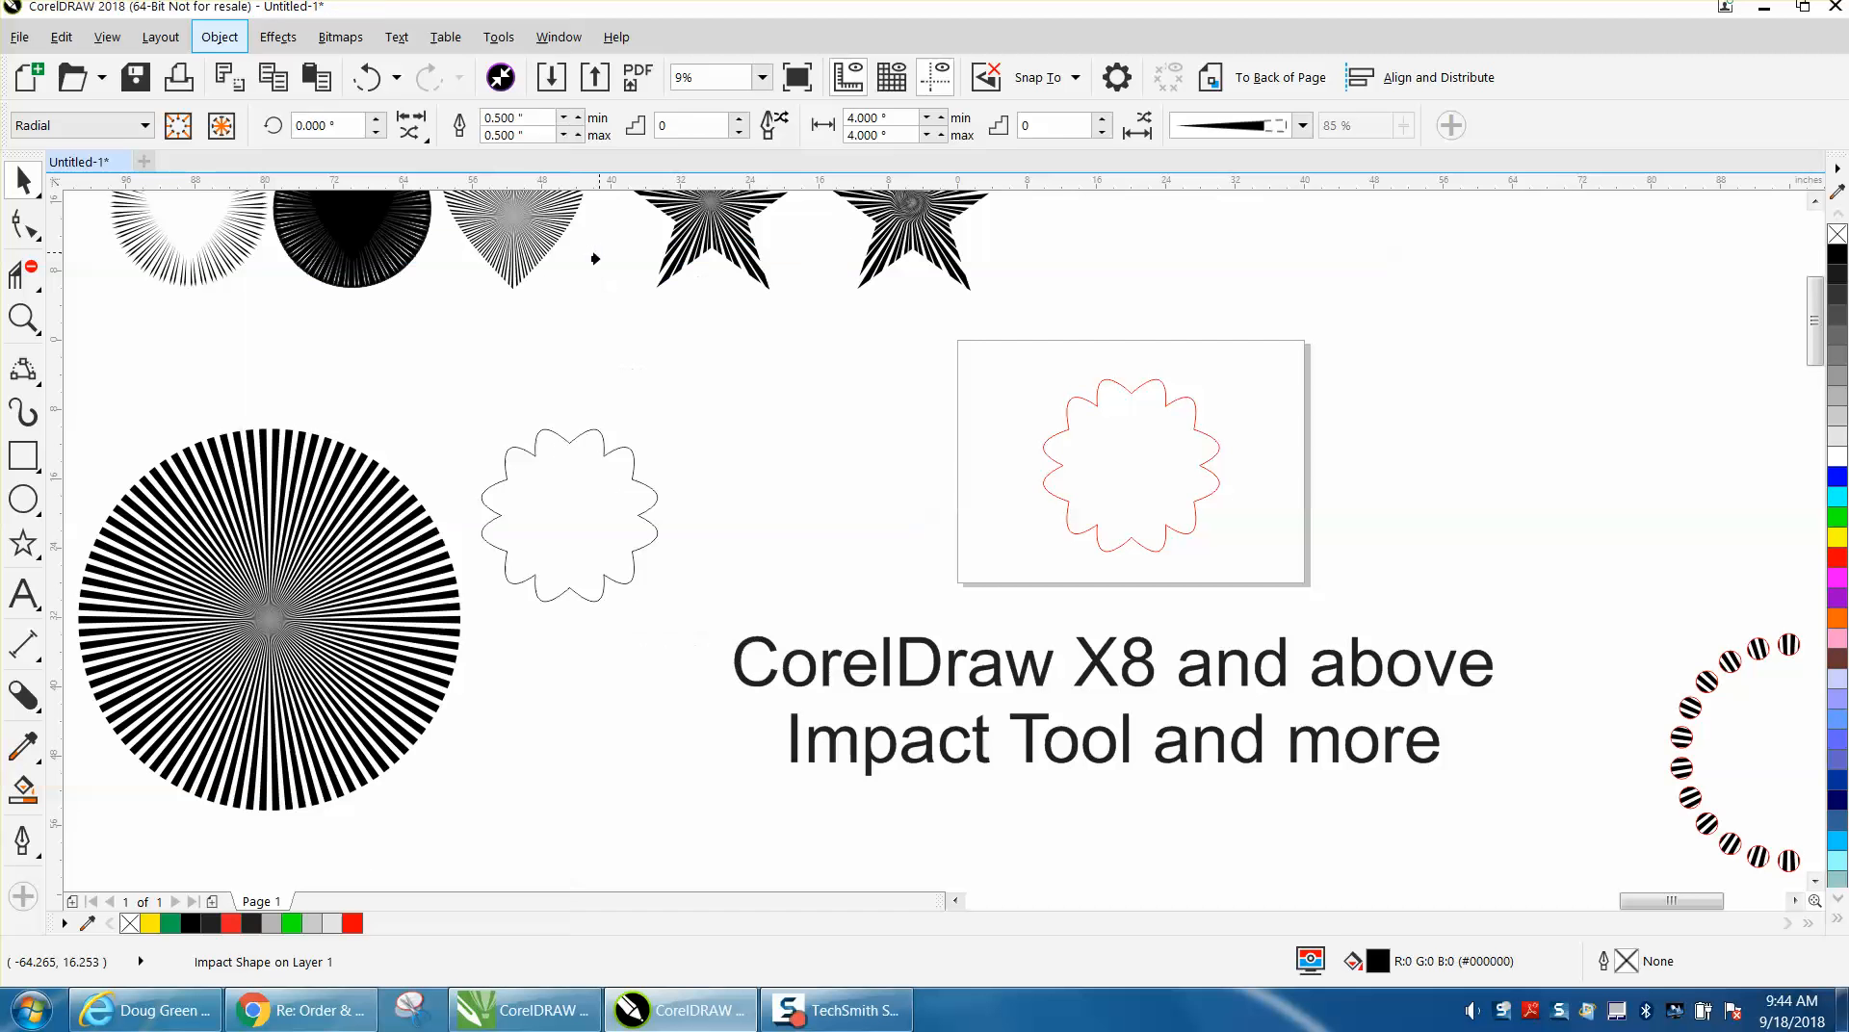
click(531, 482)
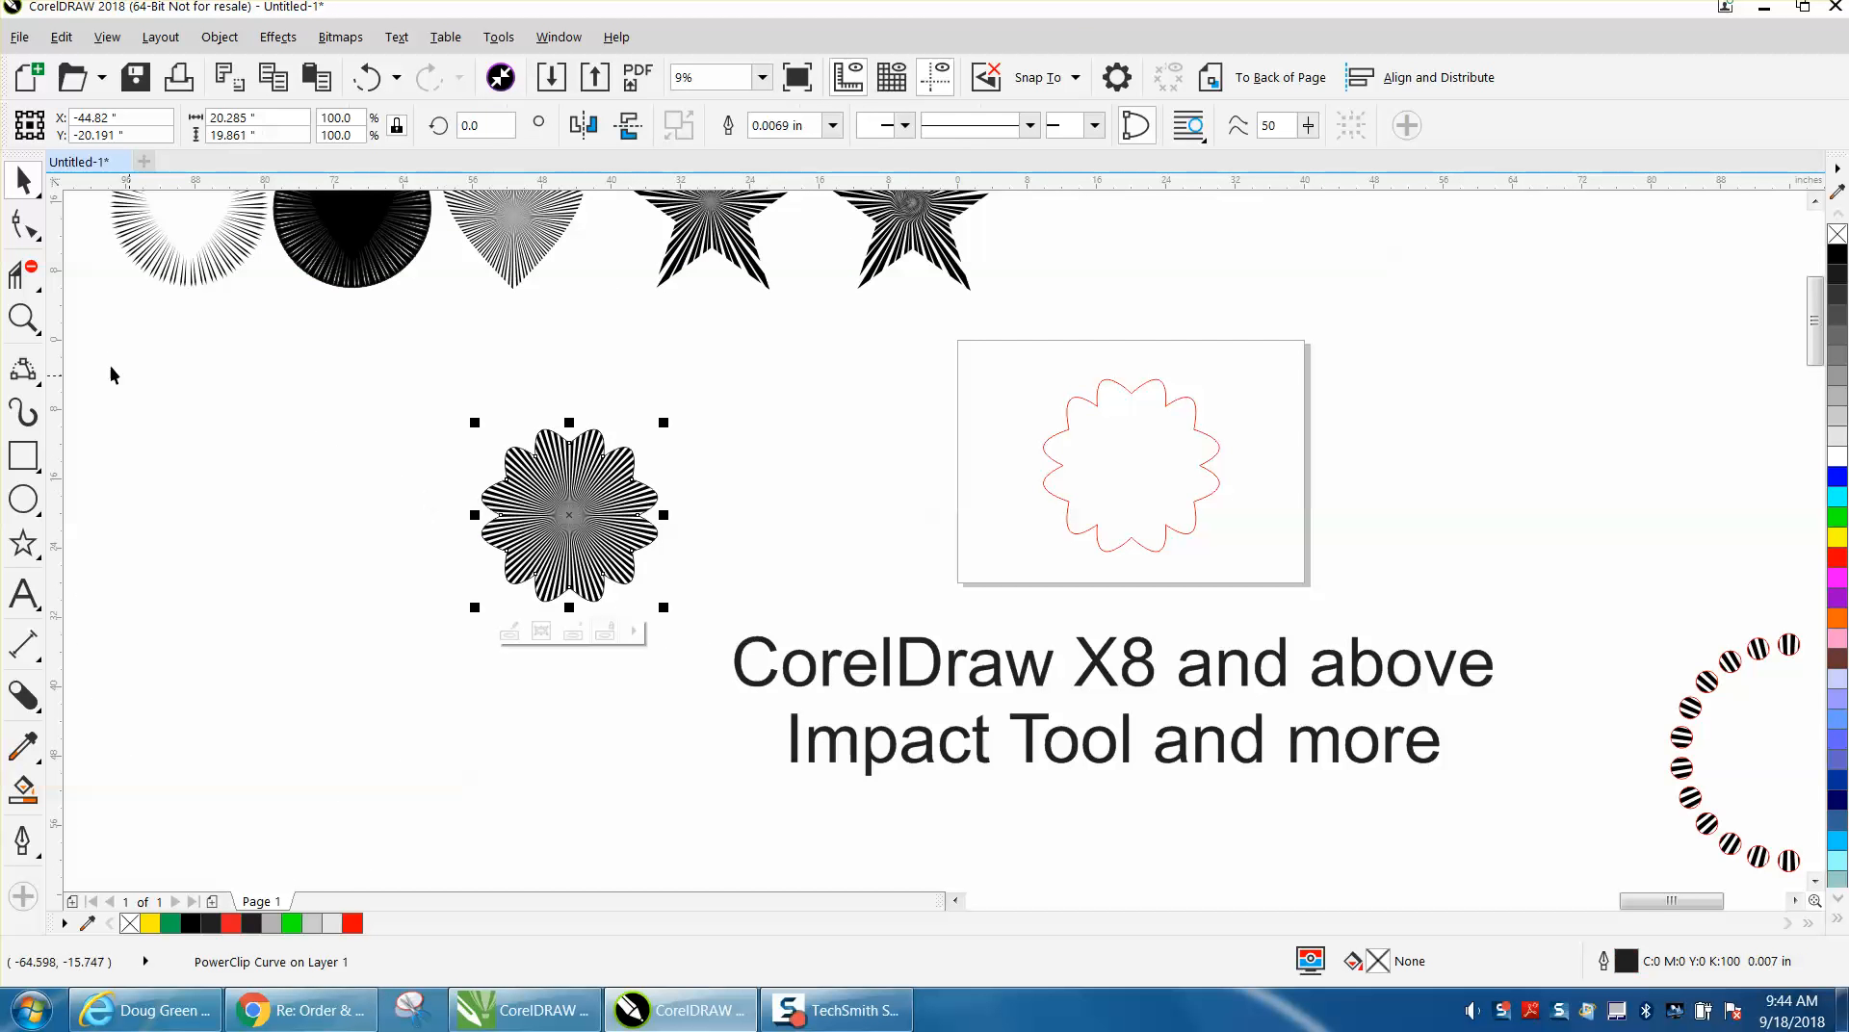
Examine the PowerClipped flower up close and compare it with the other pattern examples across the drawing.
click(23, 318)
drag(425, 414, 795, 636)
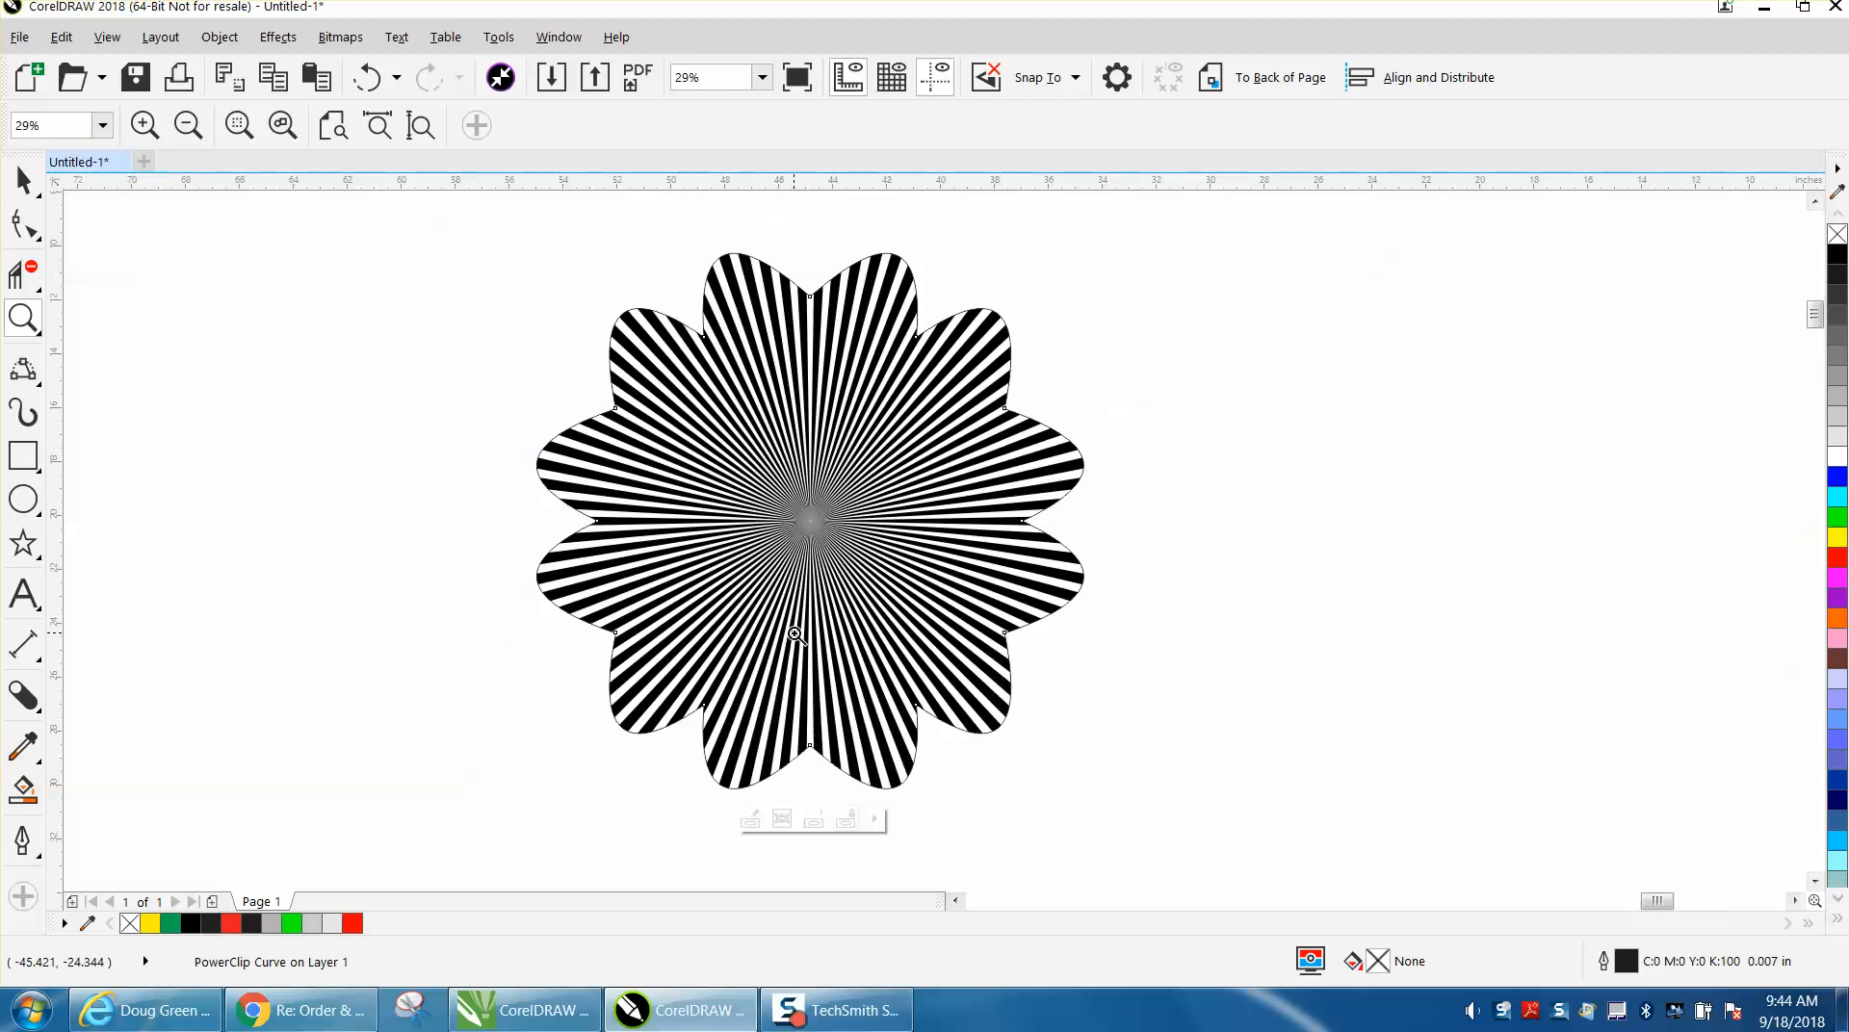
click(23, 180)
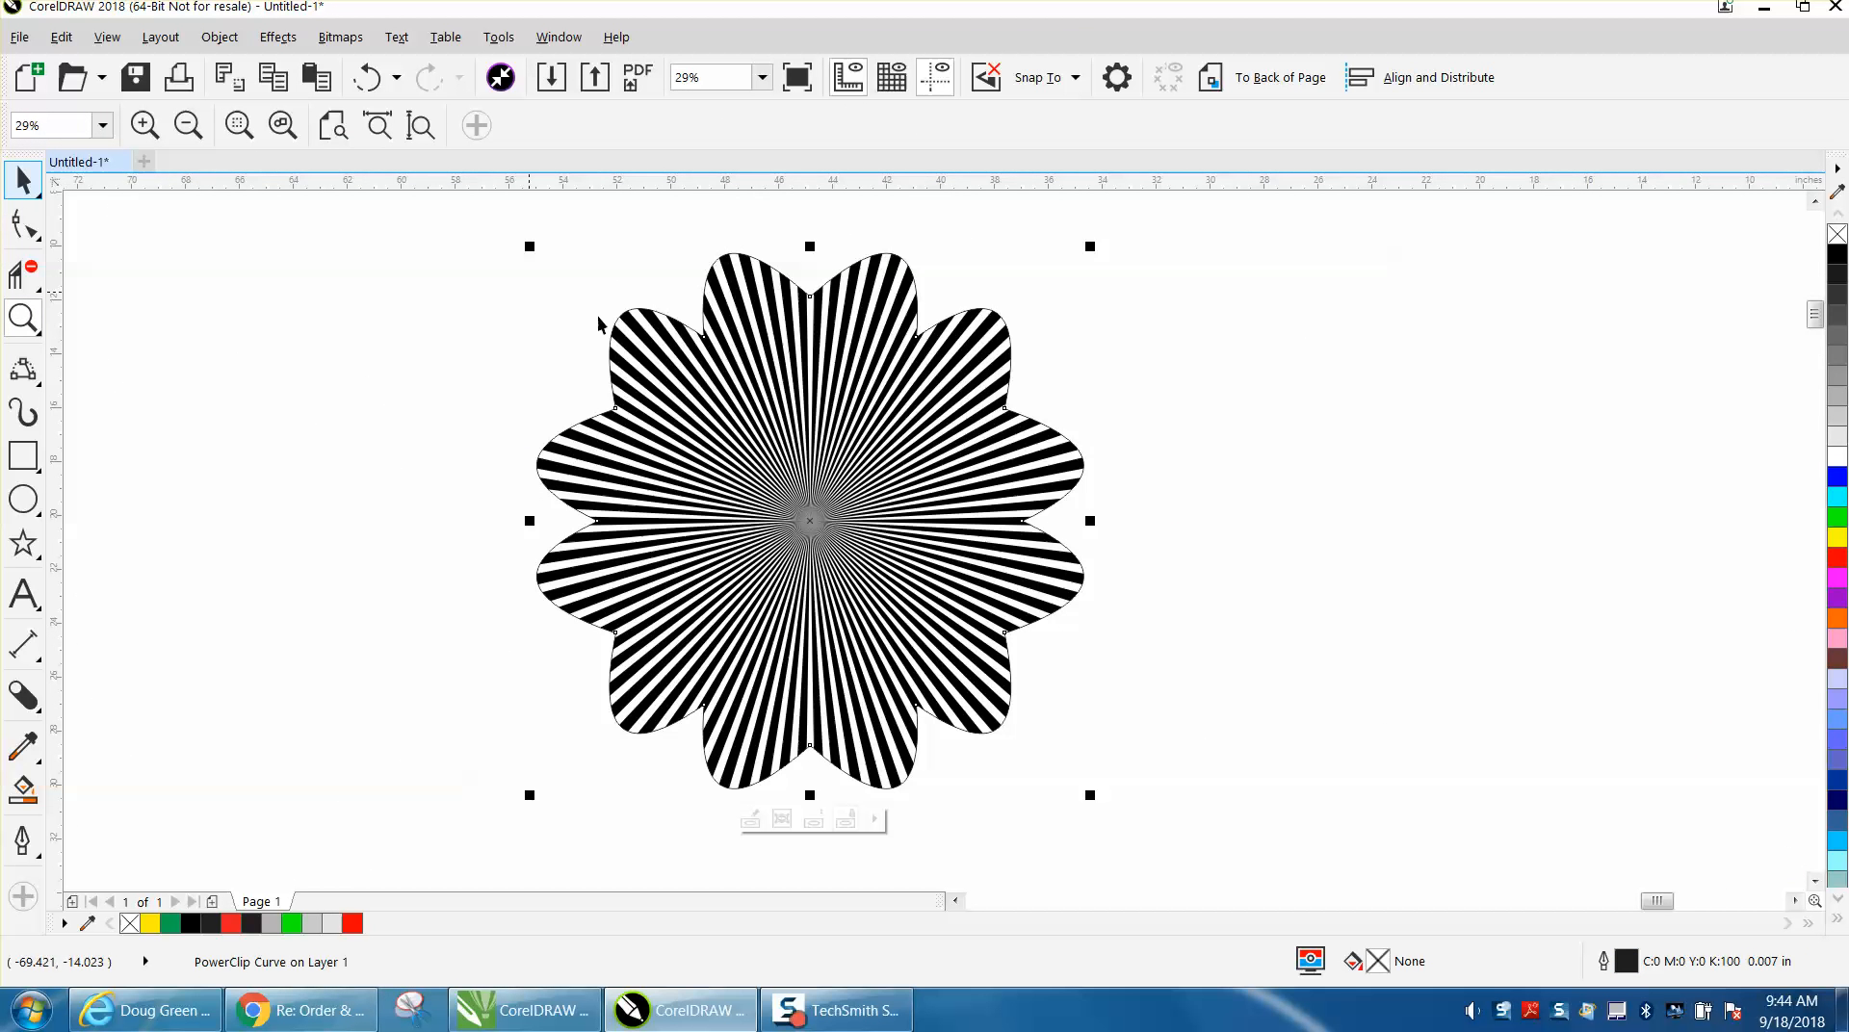
scroll(708, 328, down, 1)
key(space)
scroll(770, 327, down, 2)
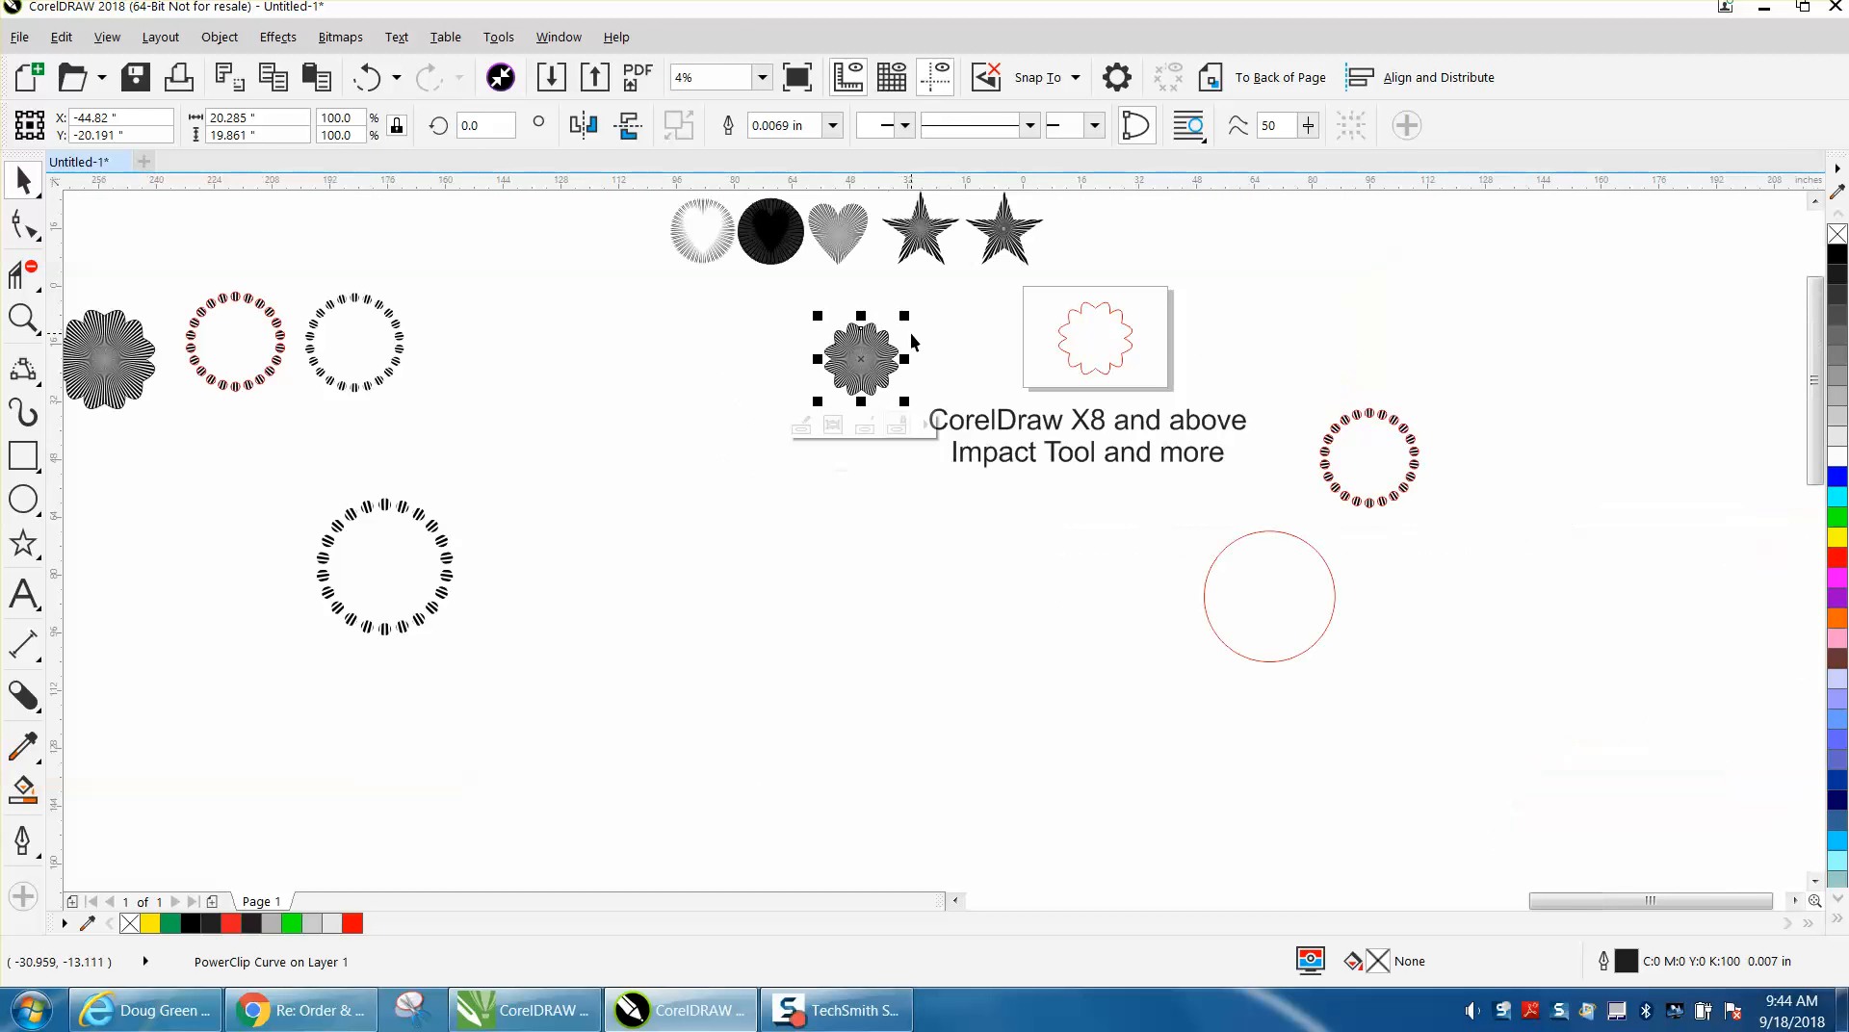
scroll(911, 341, down, 1)
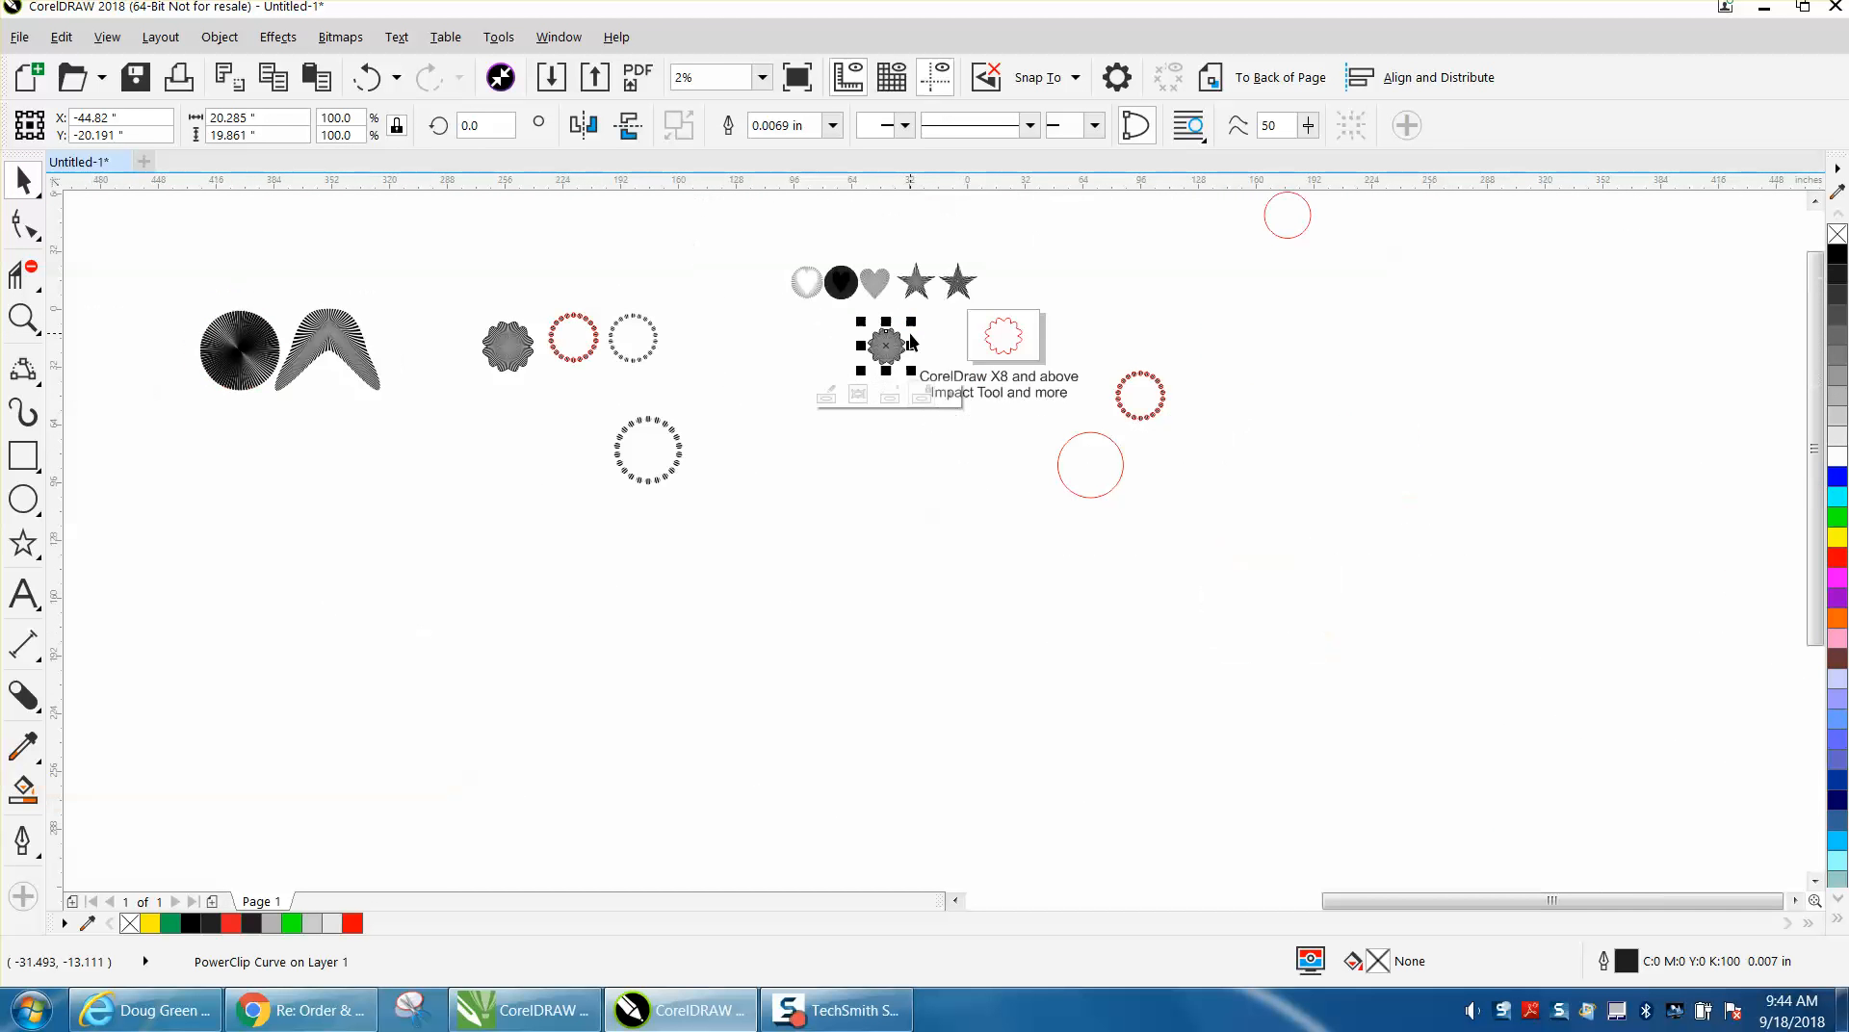
Undo the PowerClip and move the radial impact circle beneath the striped flower example.
click(369, 77)
drag(819, 376, 502, 438)
Convert the radial impact circle beneath the striped flower to curves.
click(24, 318)
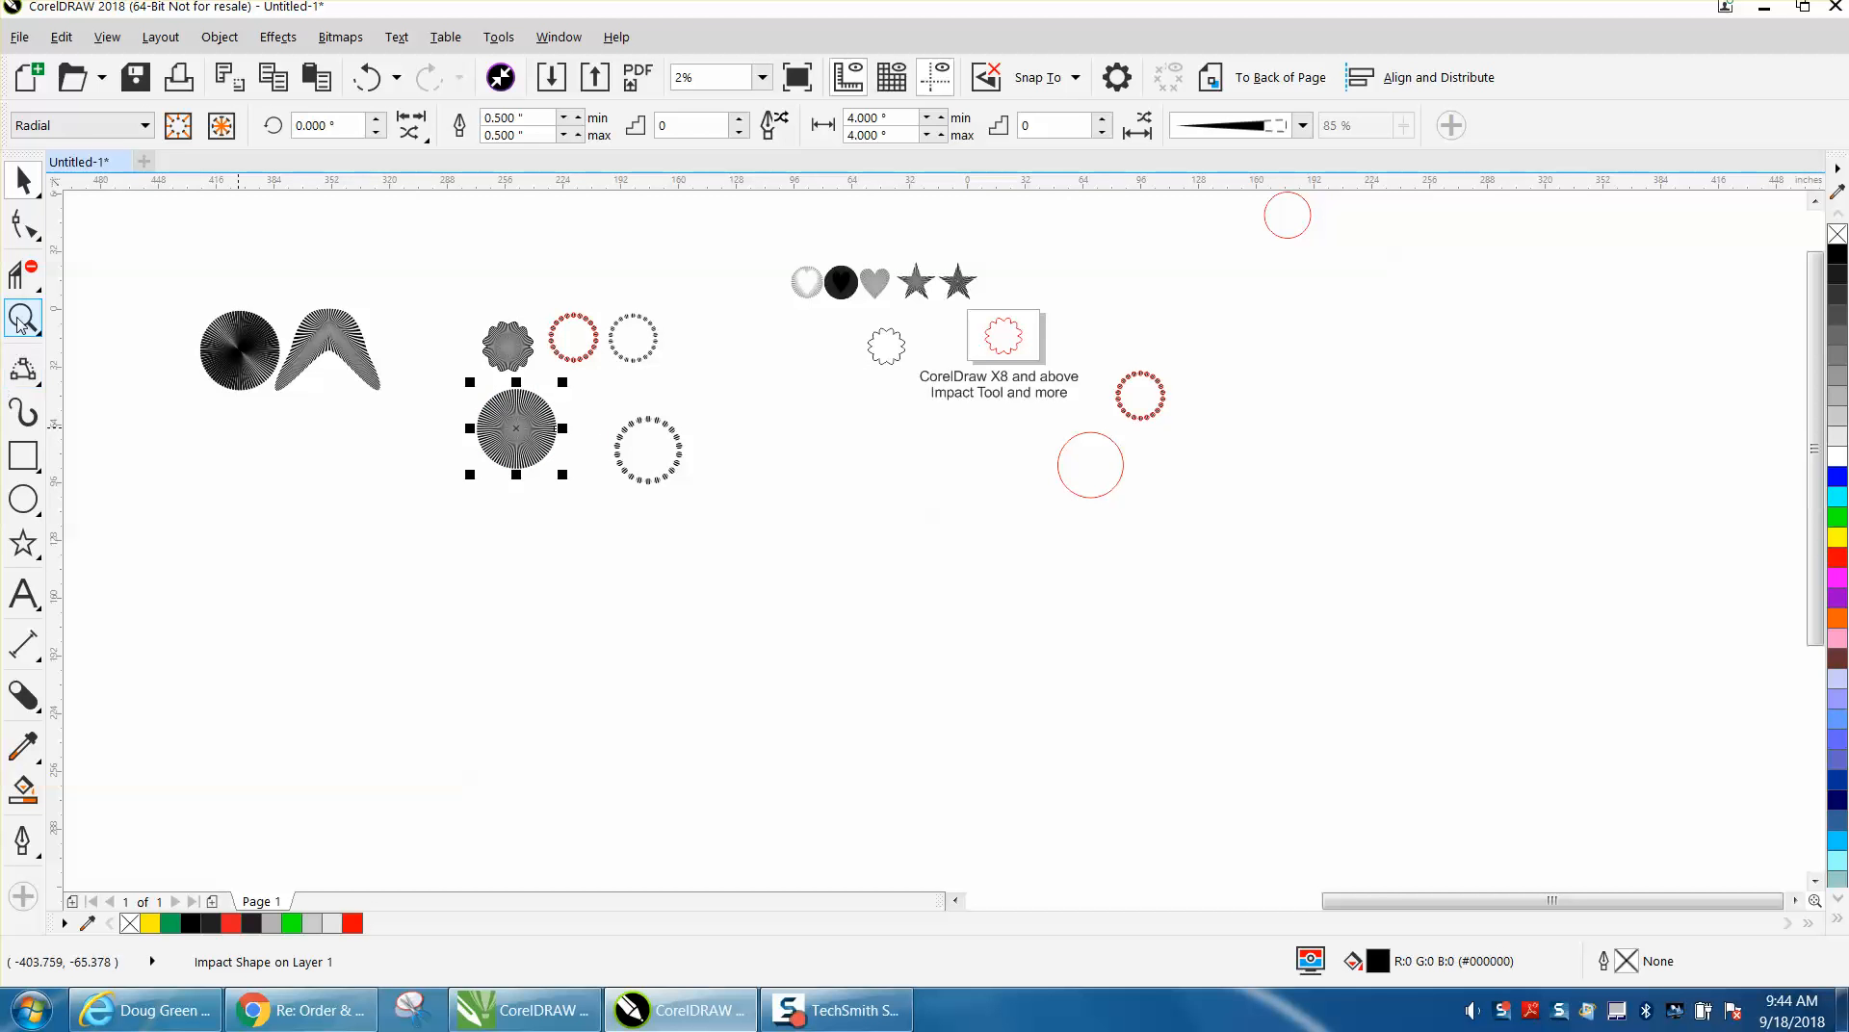
drag(145, 294, 763, 567)
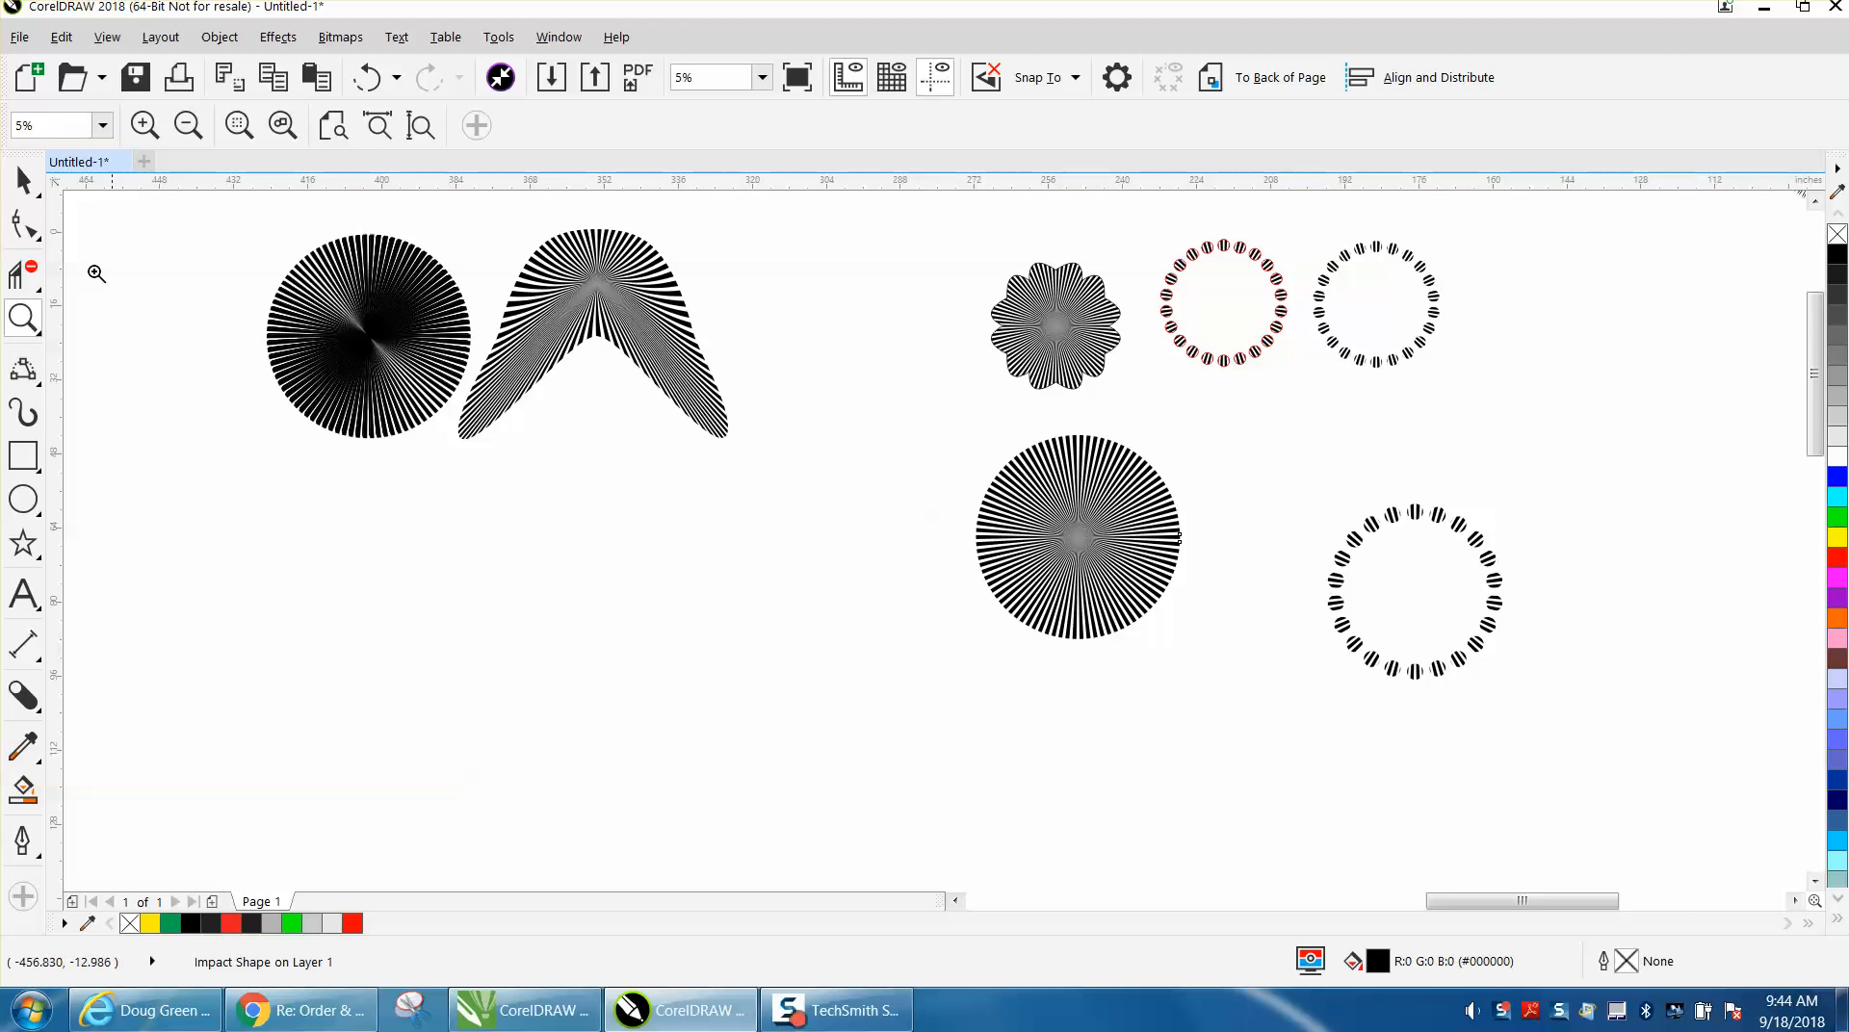
click(31, 183)
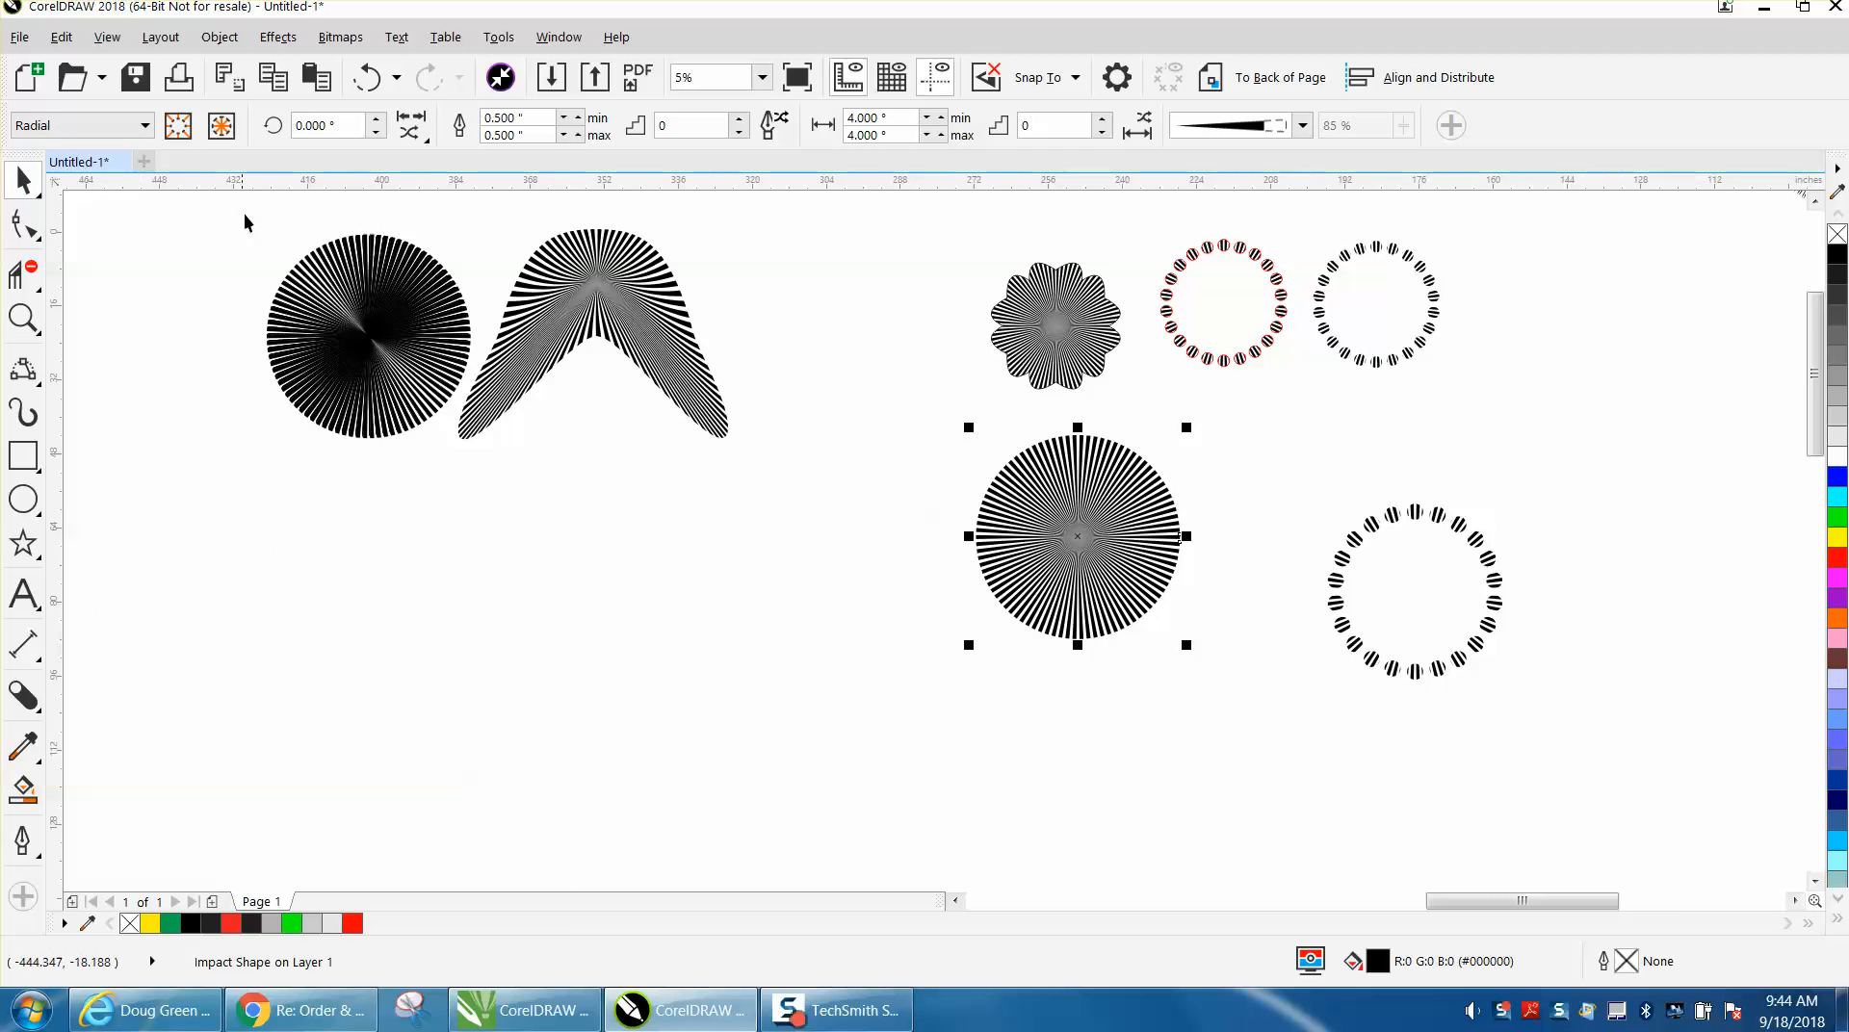
click(232, 44)
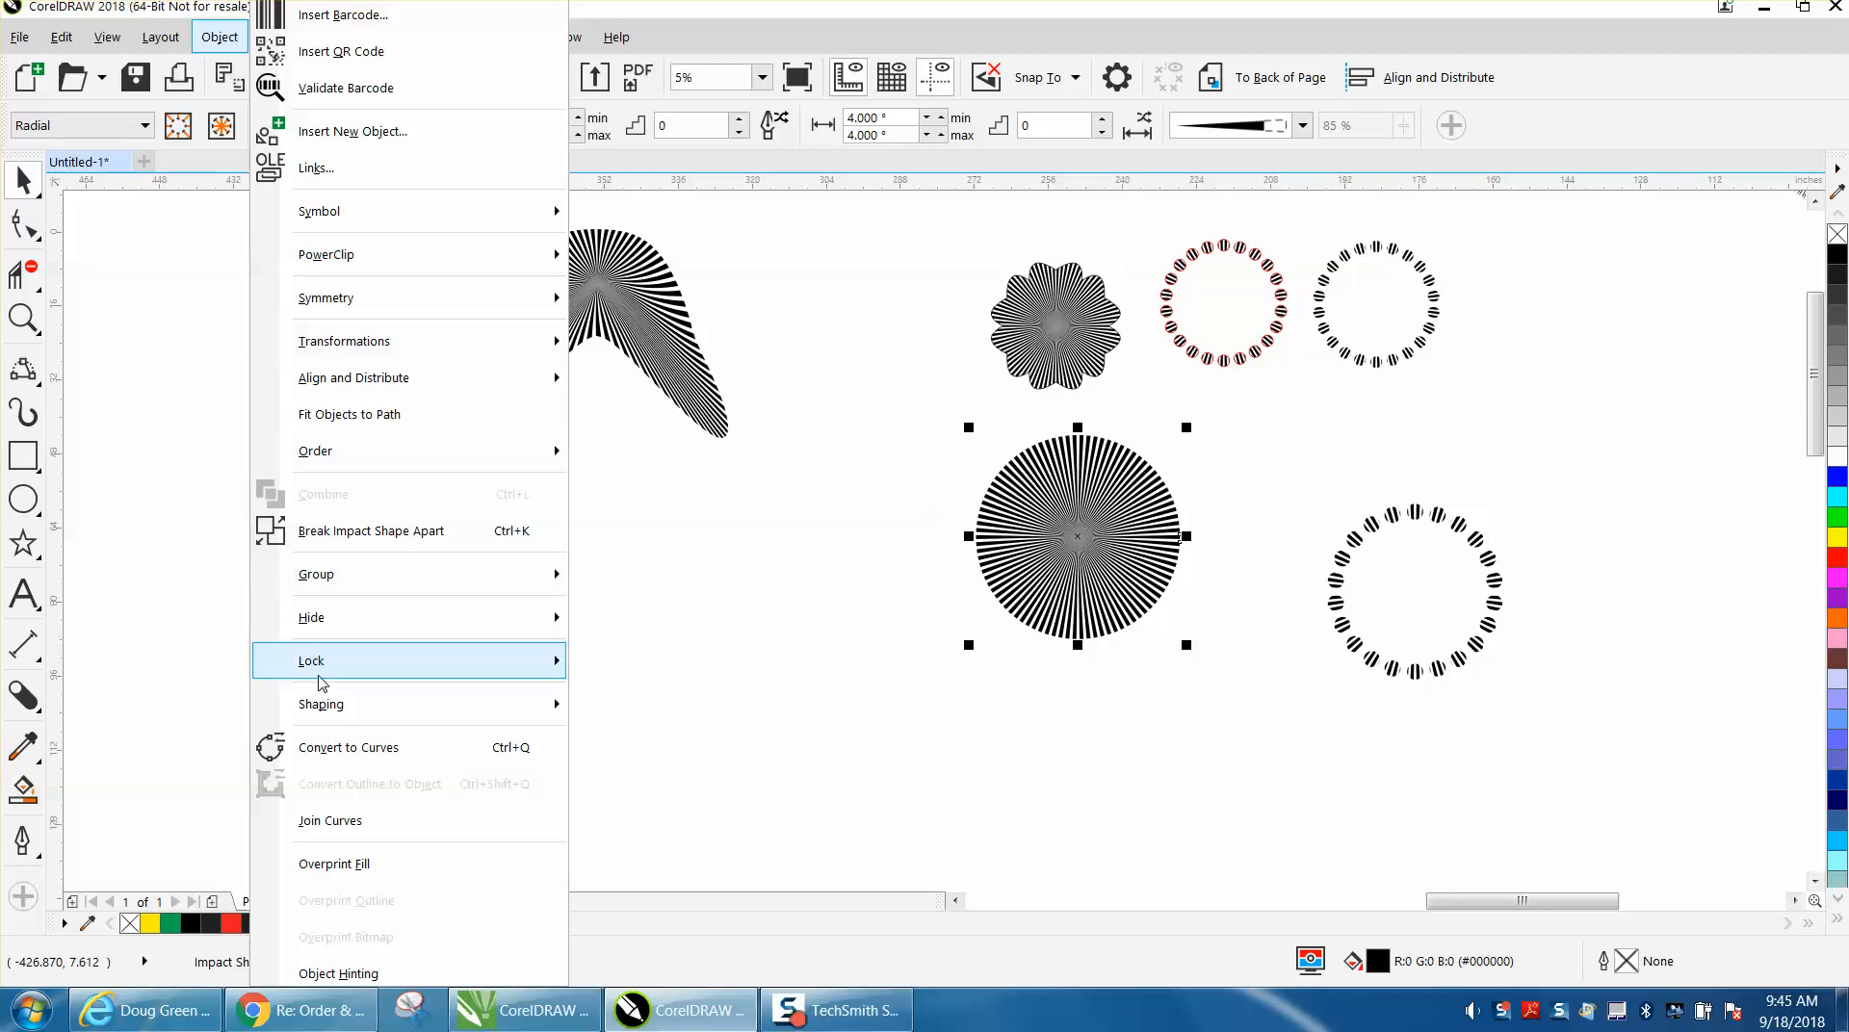
click(341, 747)
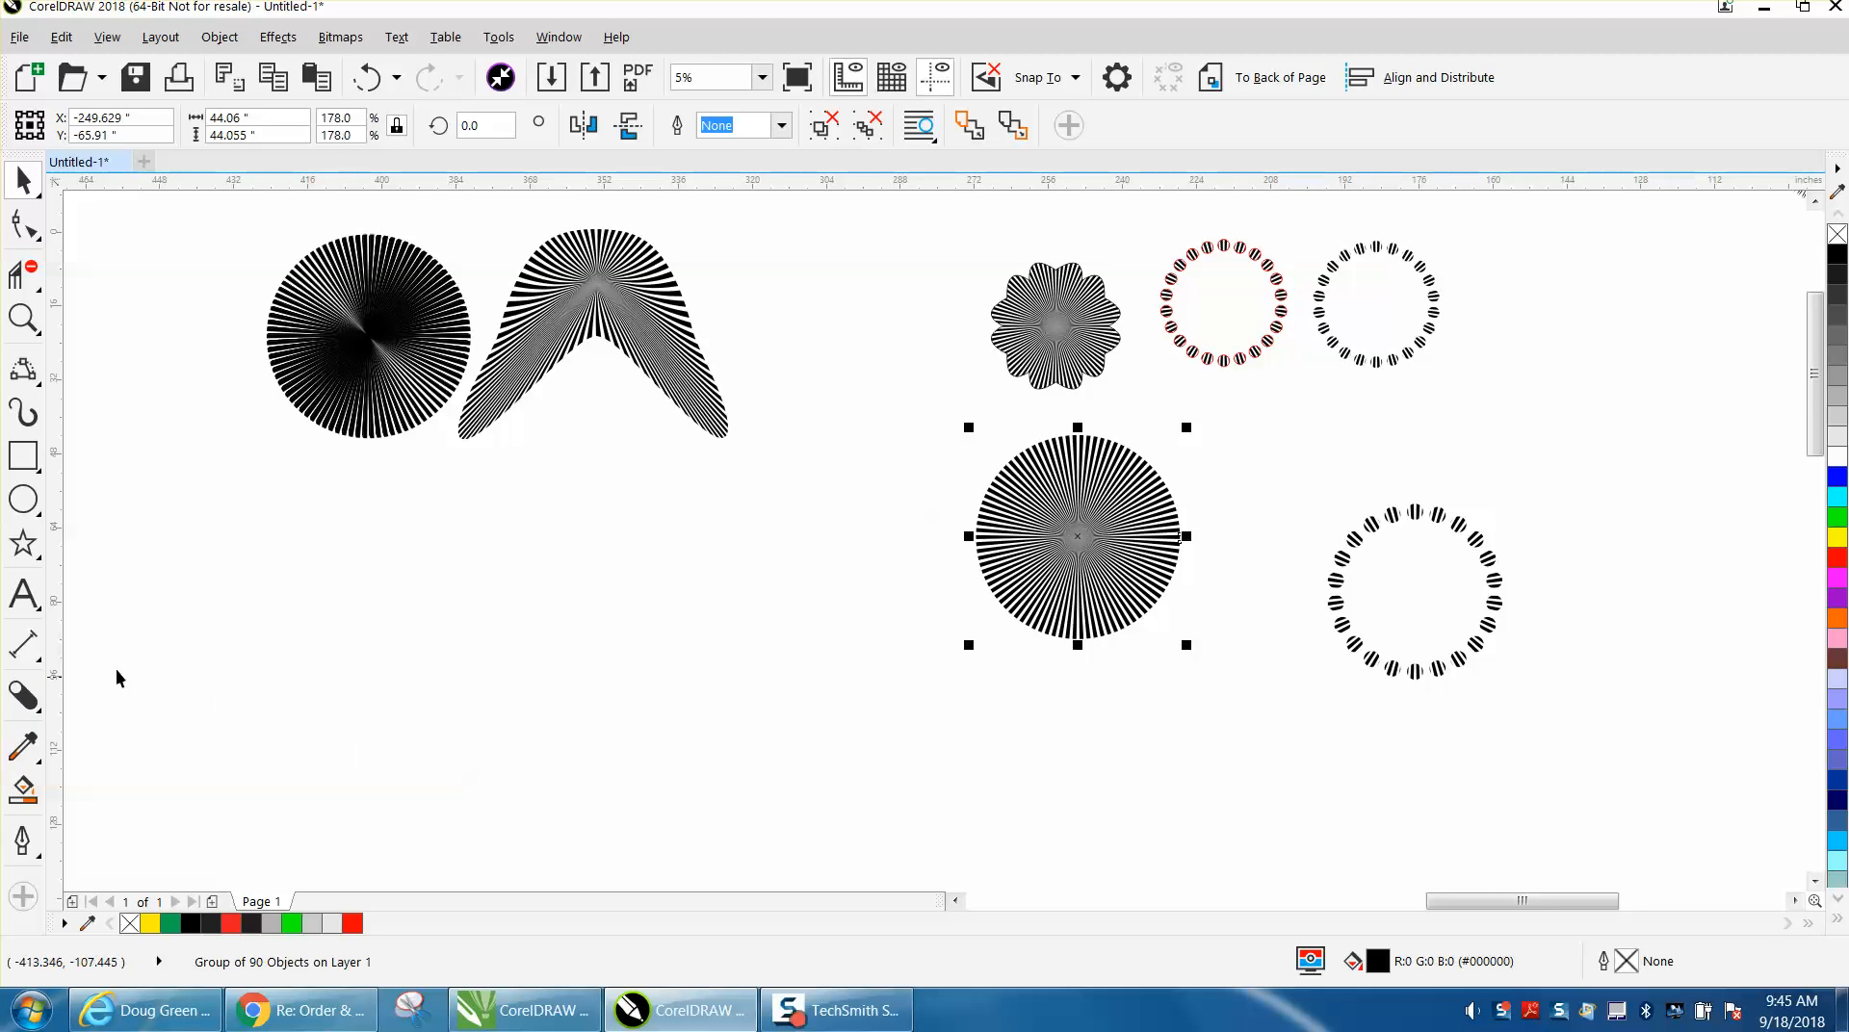
Distort the radial impact circle with an Envelope, pulling its bottom and top midpoints inward to form a bow-tie shape.
click(43, 717)
click(106, 847)
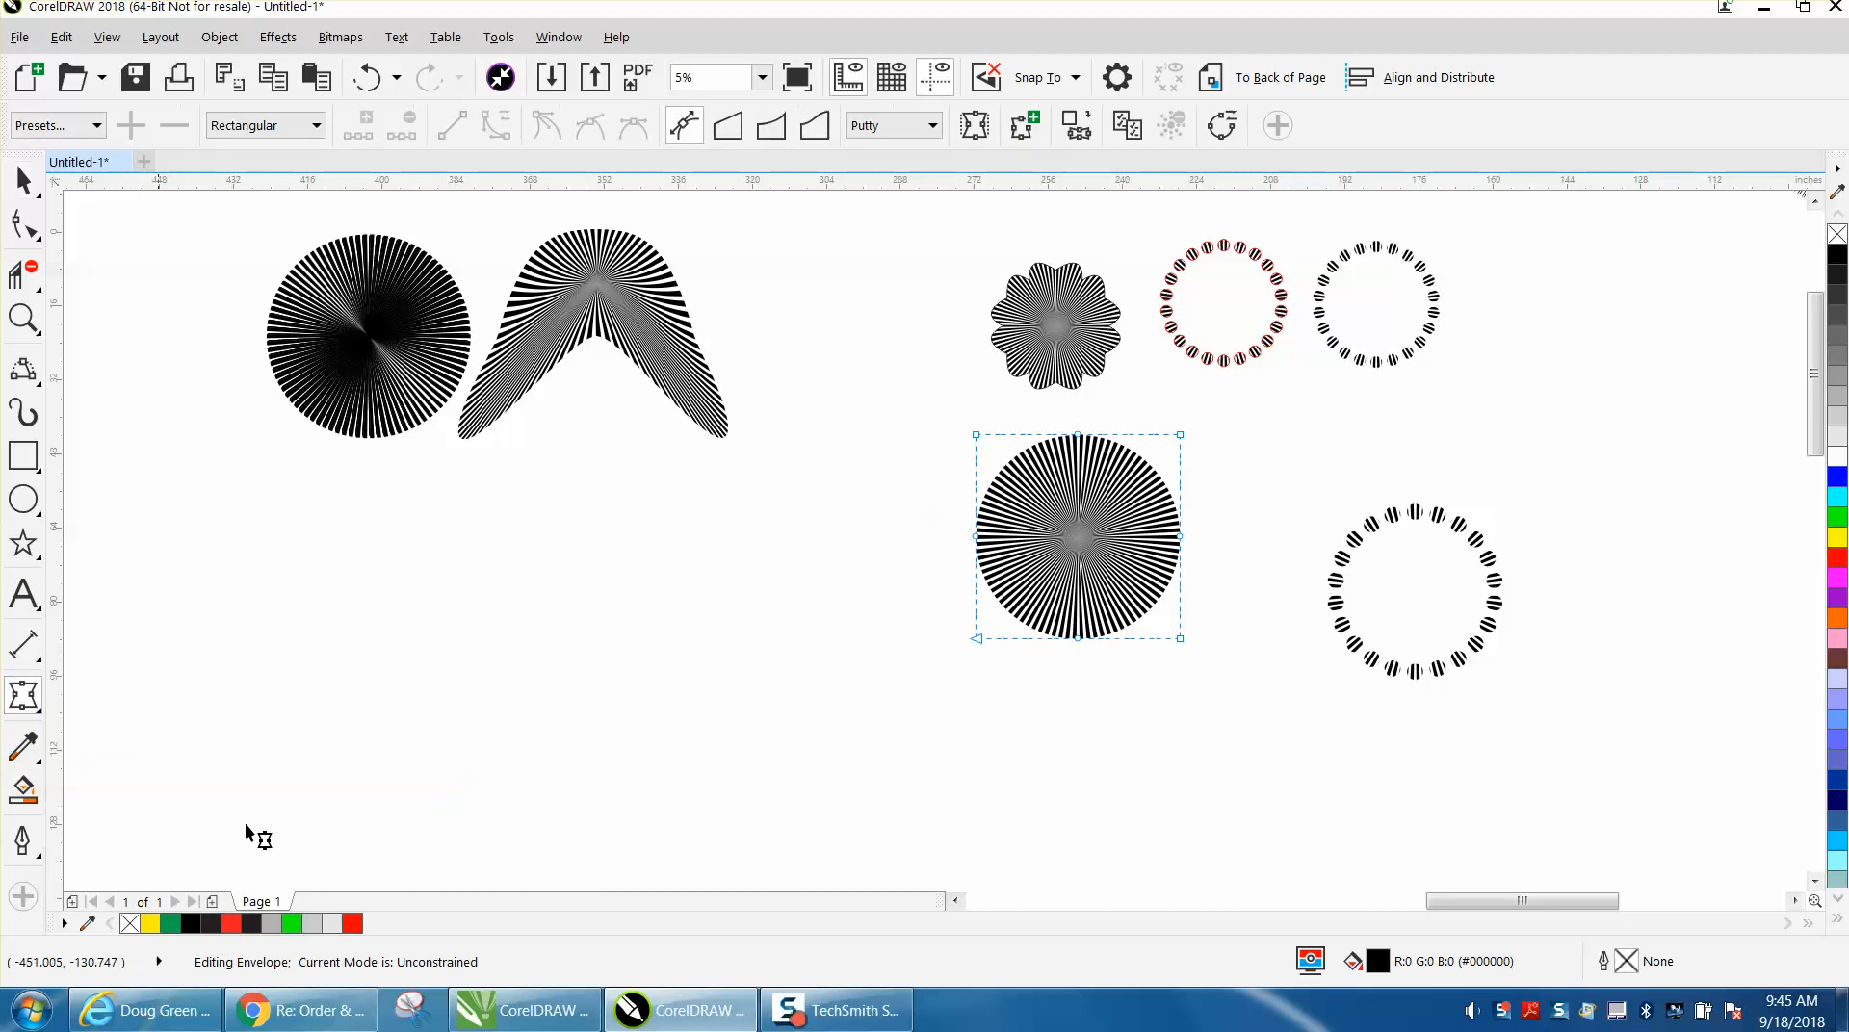
drag(1077, 639, 1075, 567)
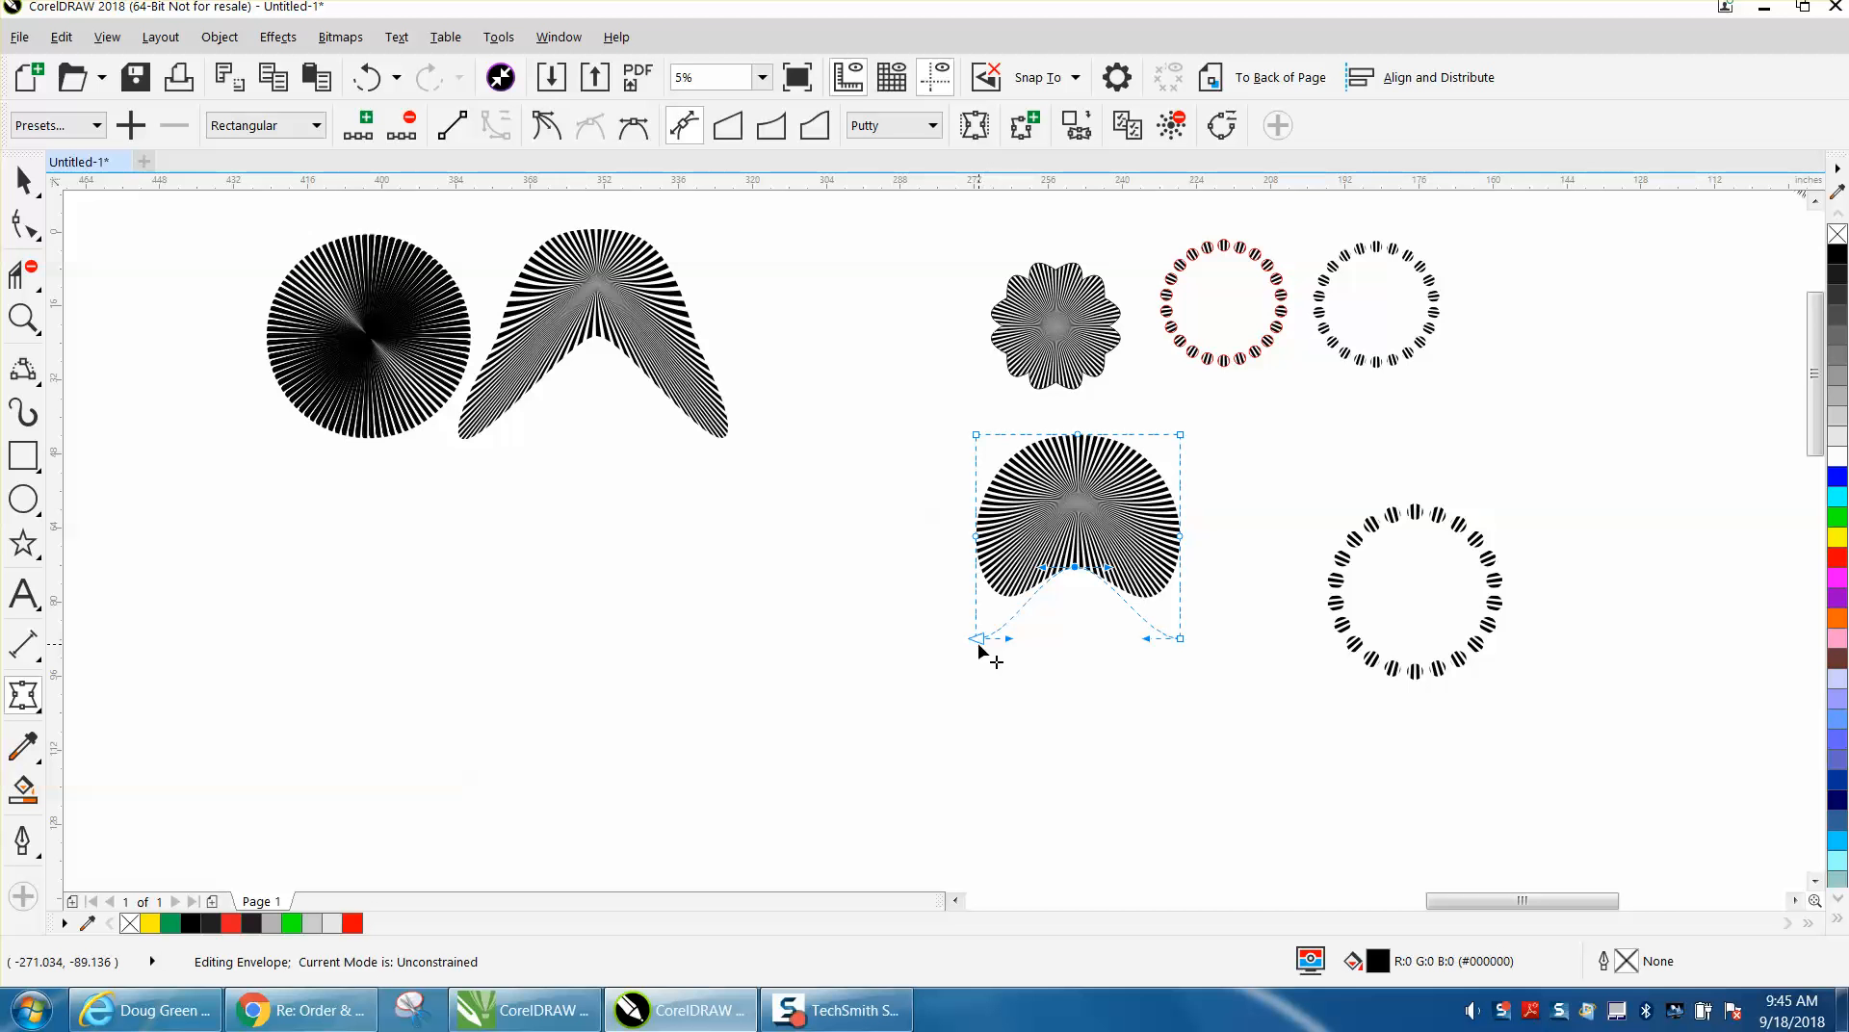
drag(1079, 438, 1078, 501)
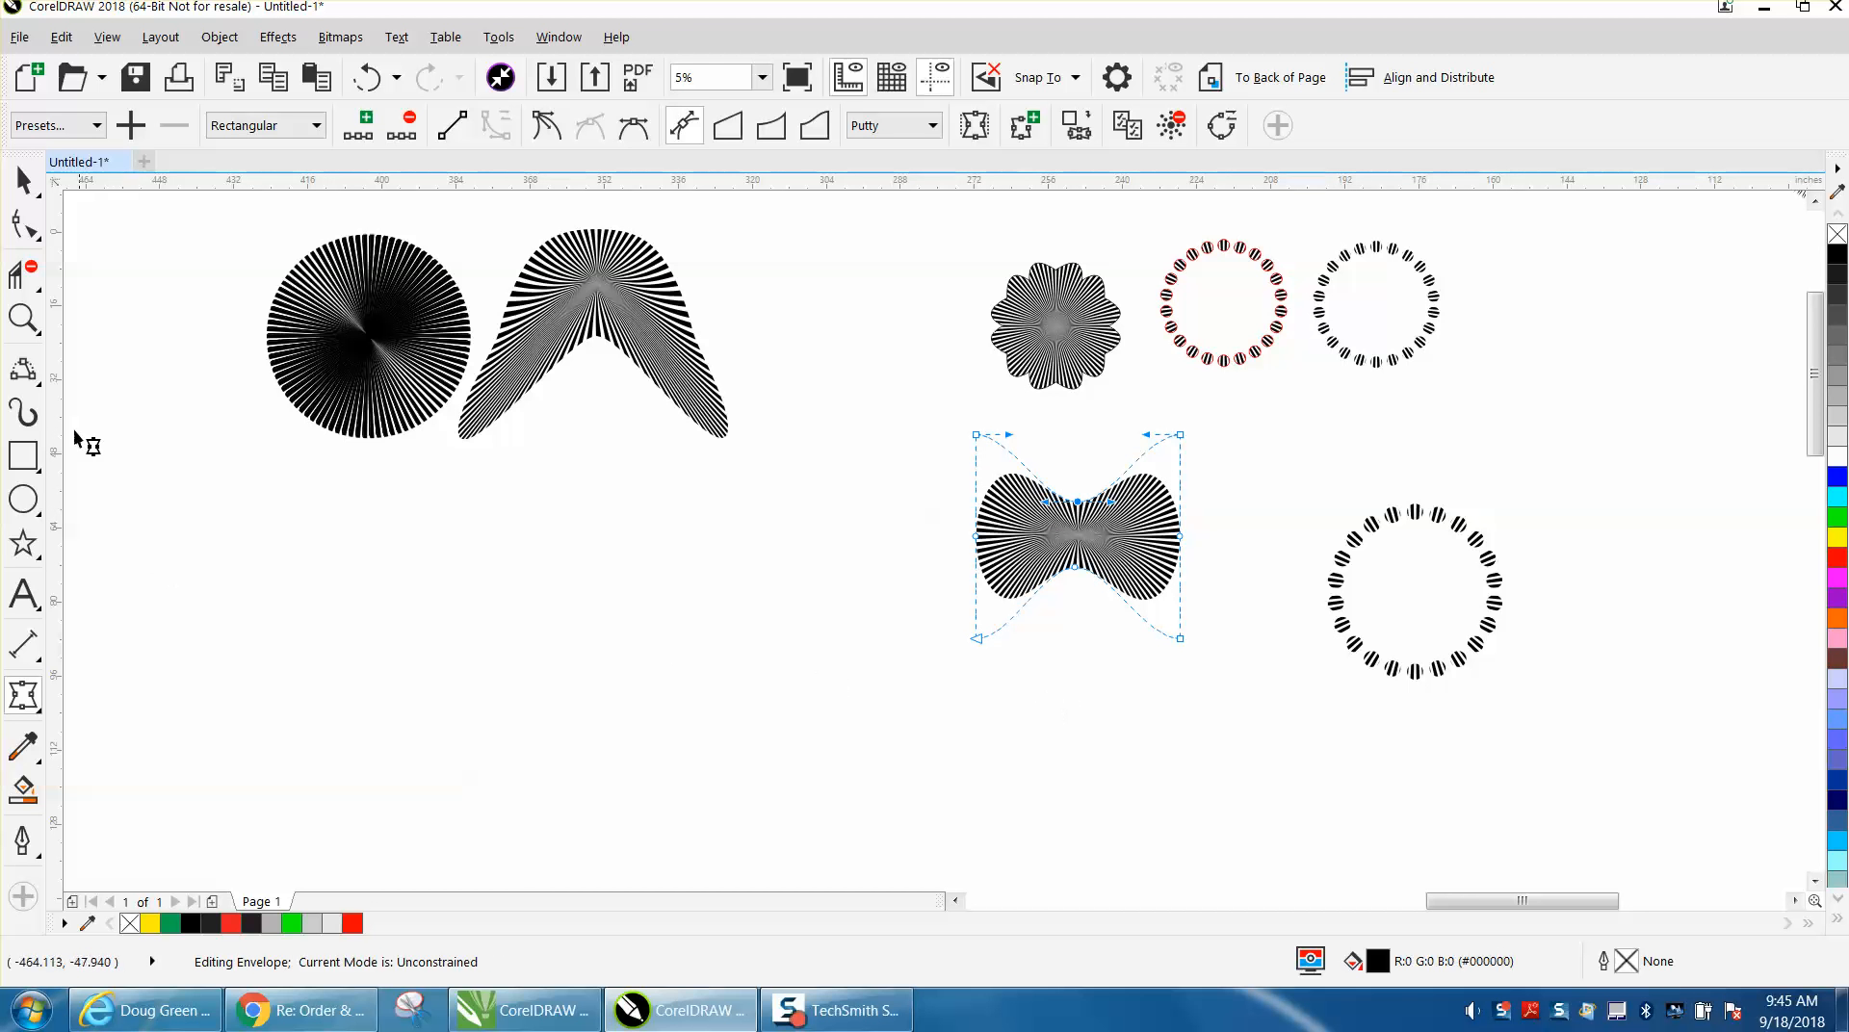
Examine the bow-tie shape and compare it with the striped flower, dotted rings and earlier extruded radial circle.
click(38, 325)
drag(899, 443, 1312, 627)
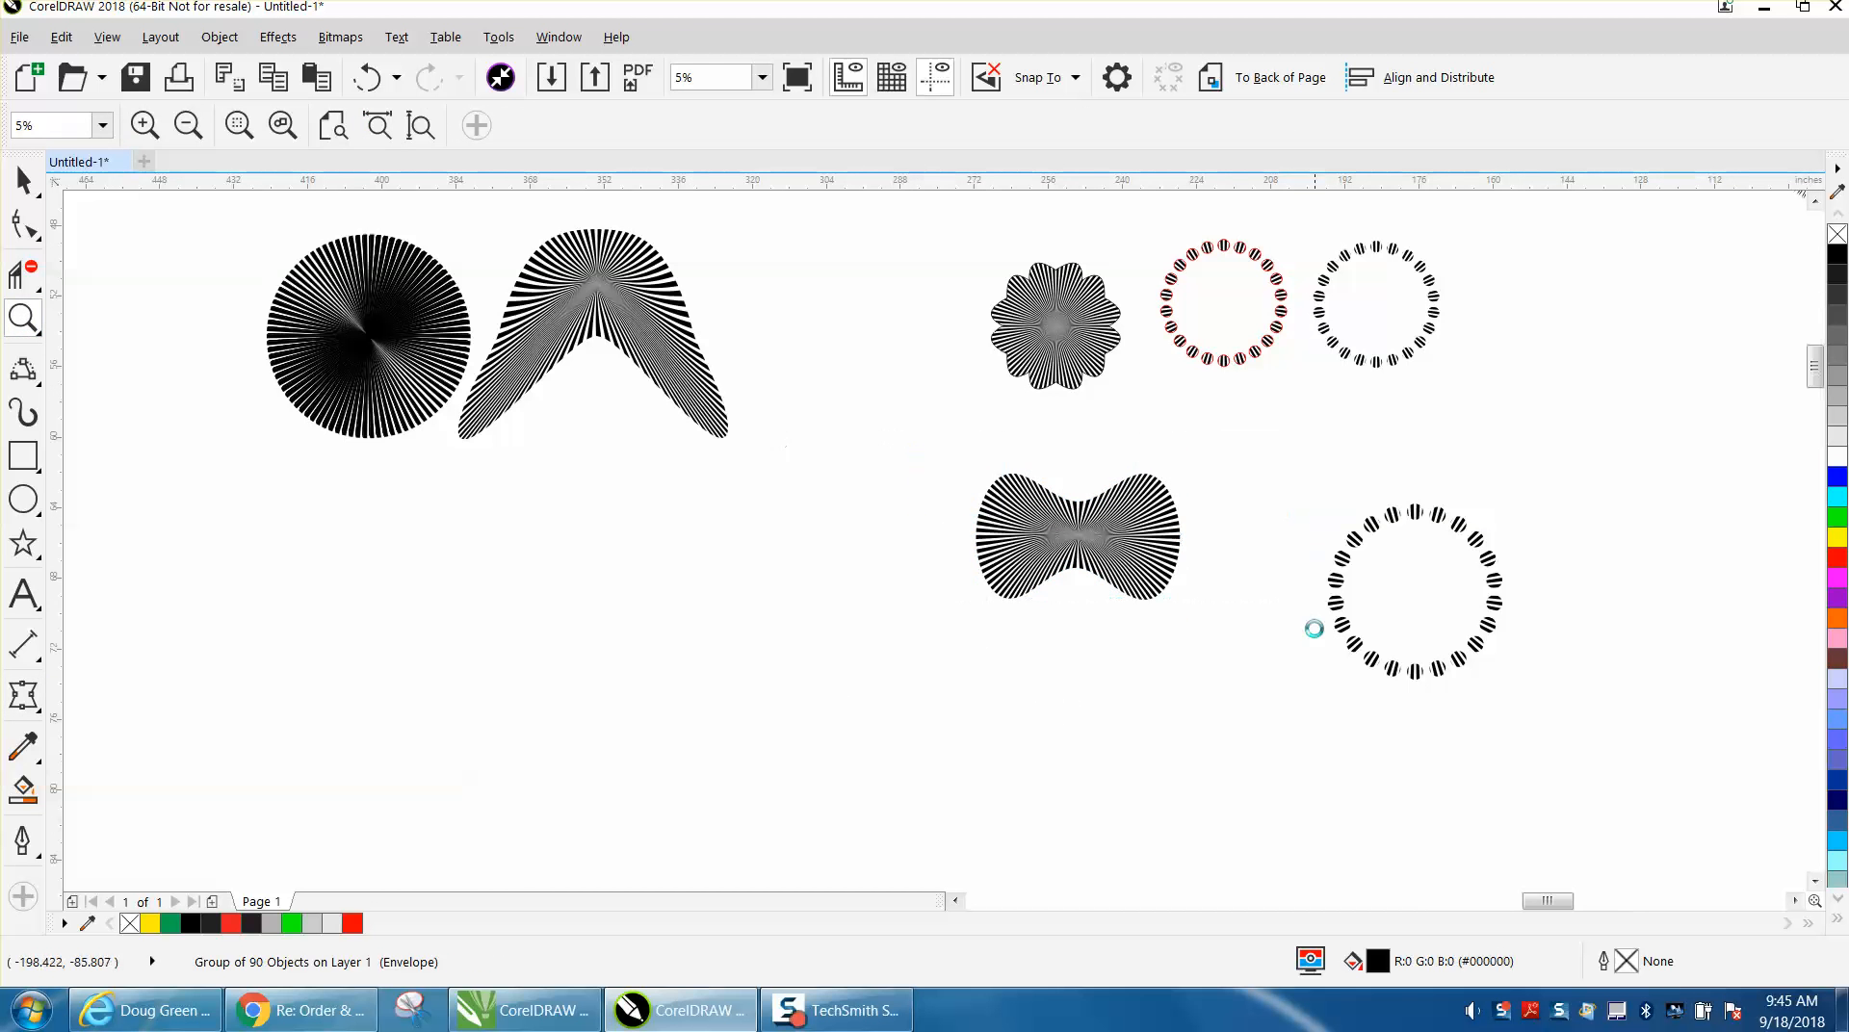
drag(730, 516, 1117, 583)
scroll(736, 525, down, 3)
scroll(737, 525, down, 2)
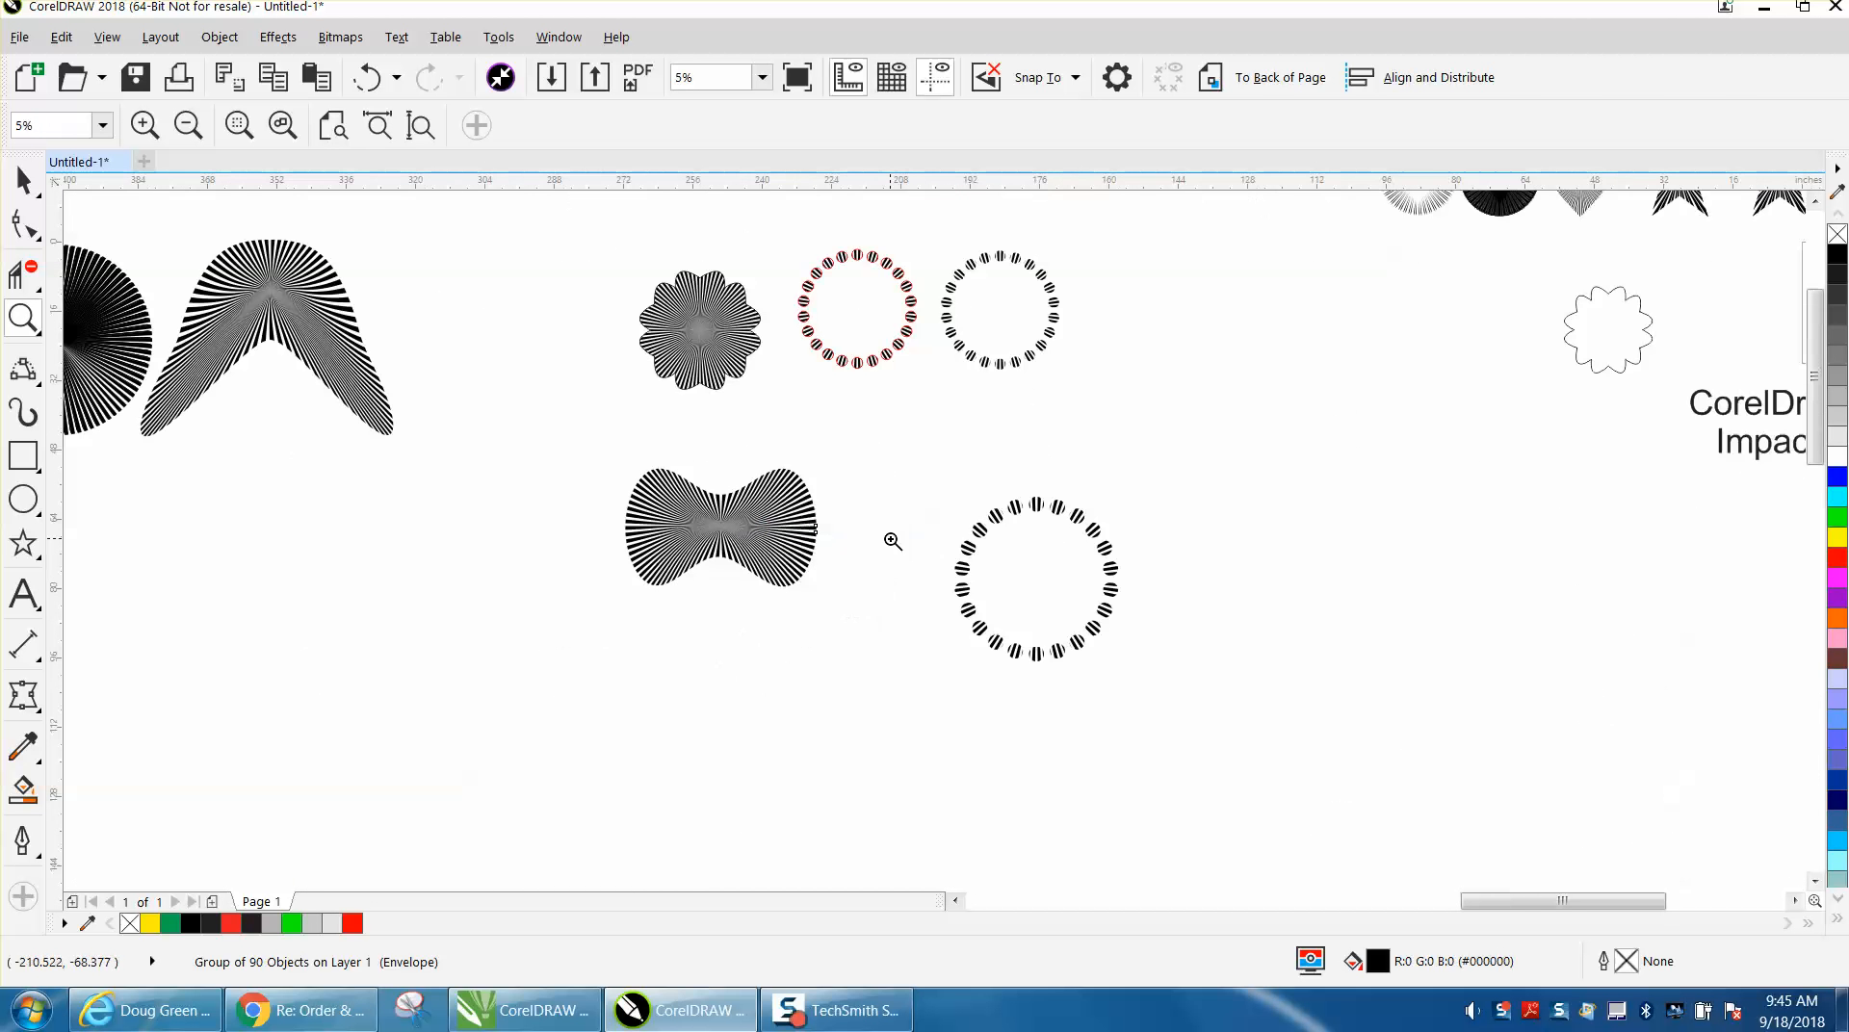
scroll(887, 536, down, 2)
drag(422, 375, 557, 487)
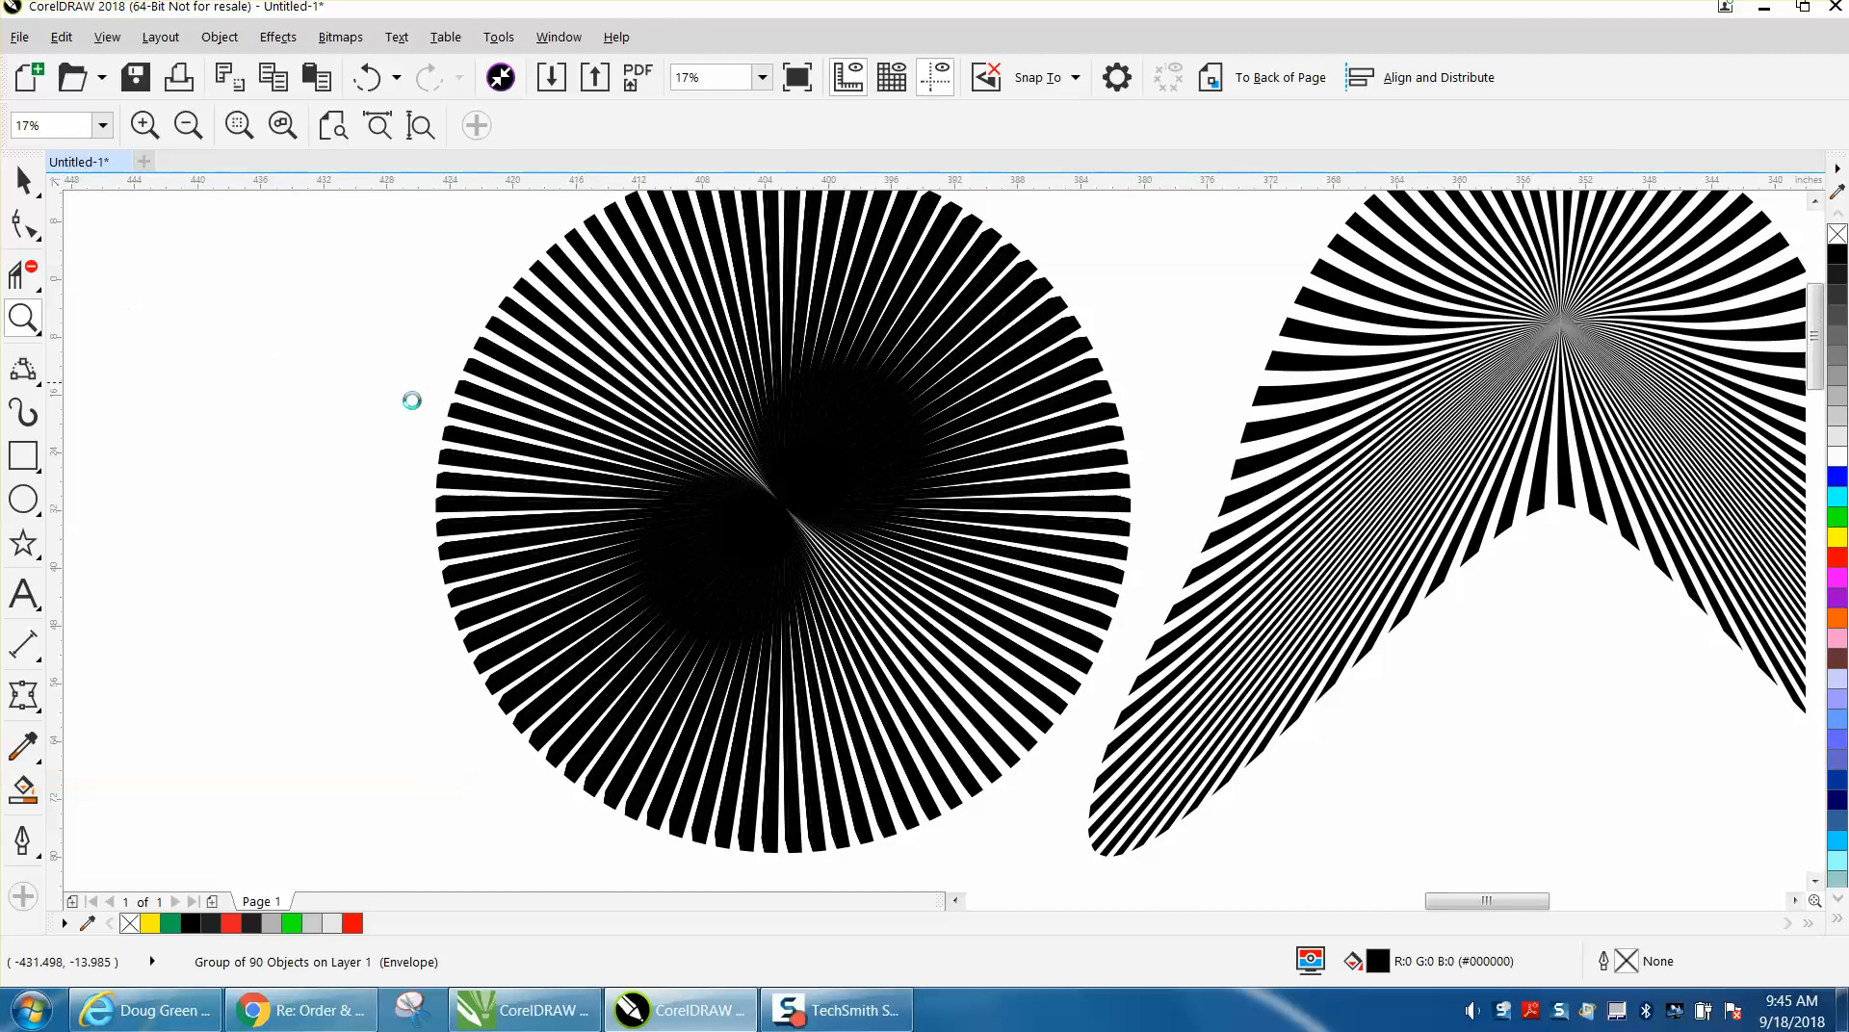
scroll(411, 401, down, 4)
Undo the Envelope distortion and move the radial impact circle beneath the arched striped shape.
click(23, 180)
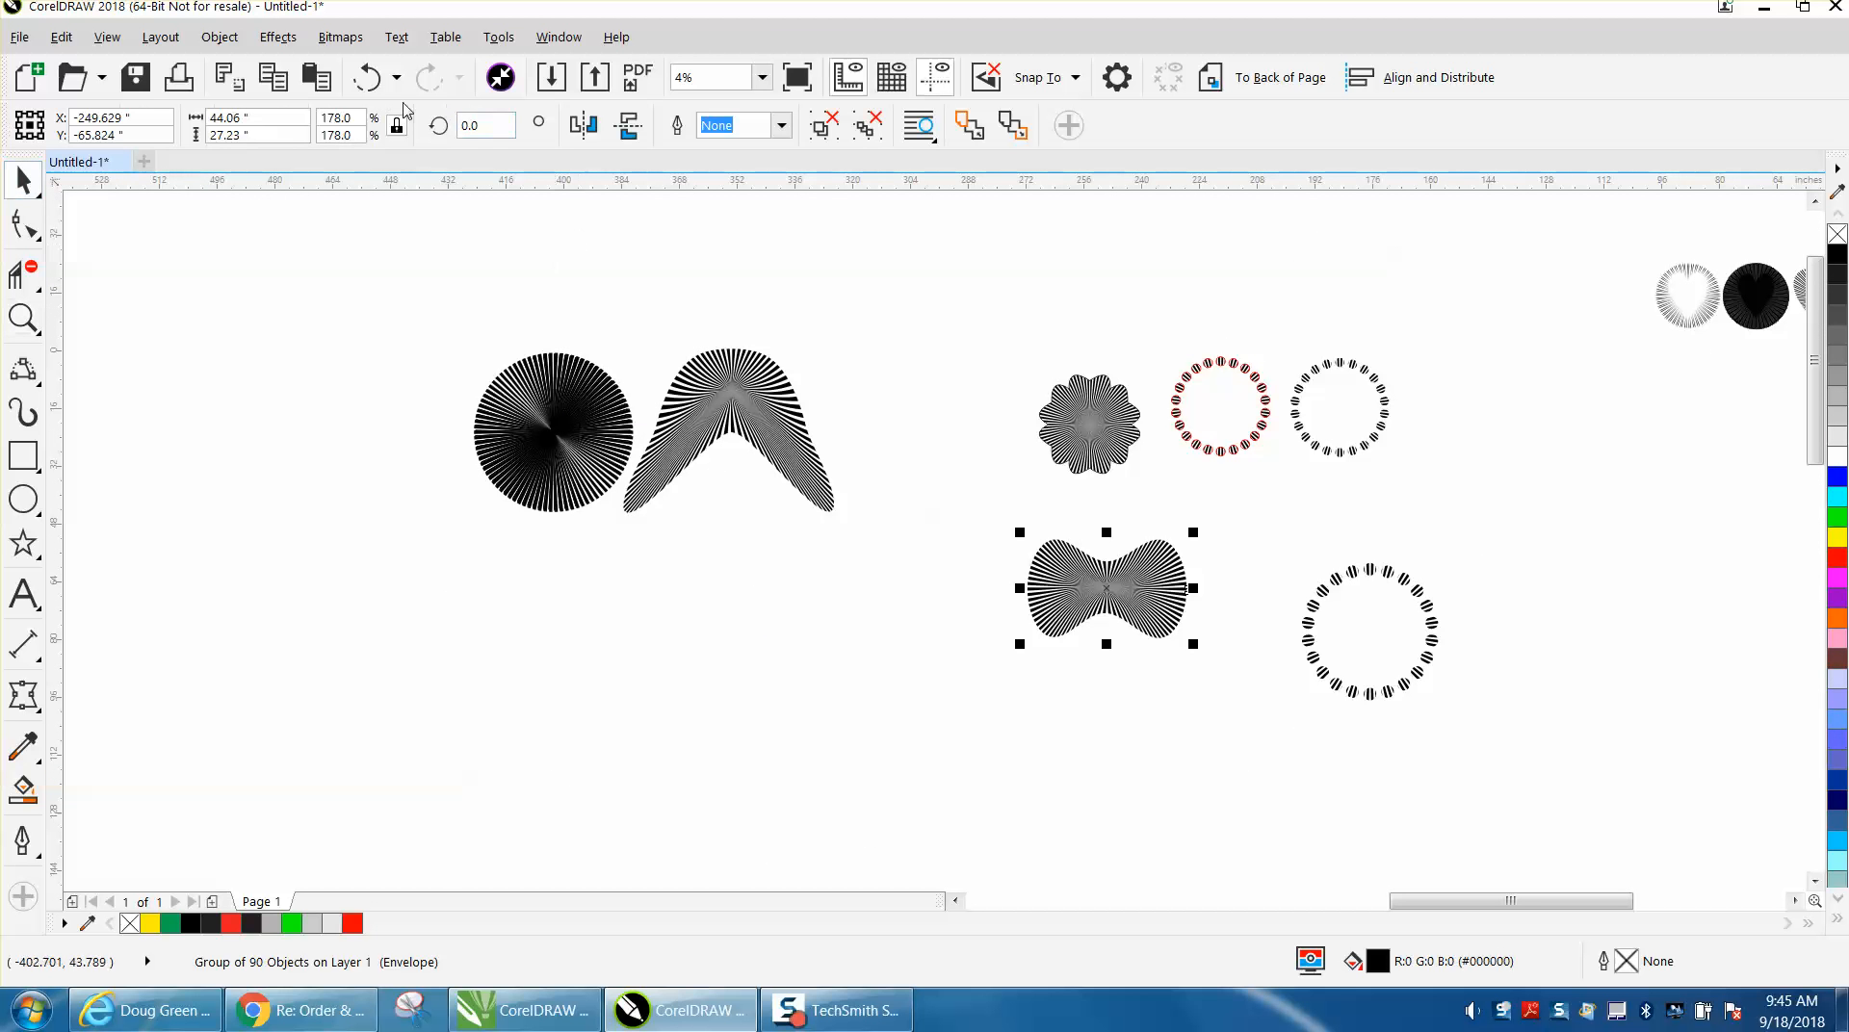
click(366, 77)
click(366, 77)
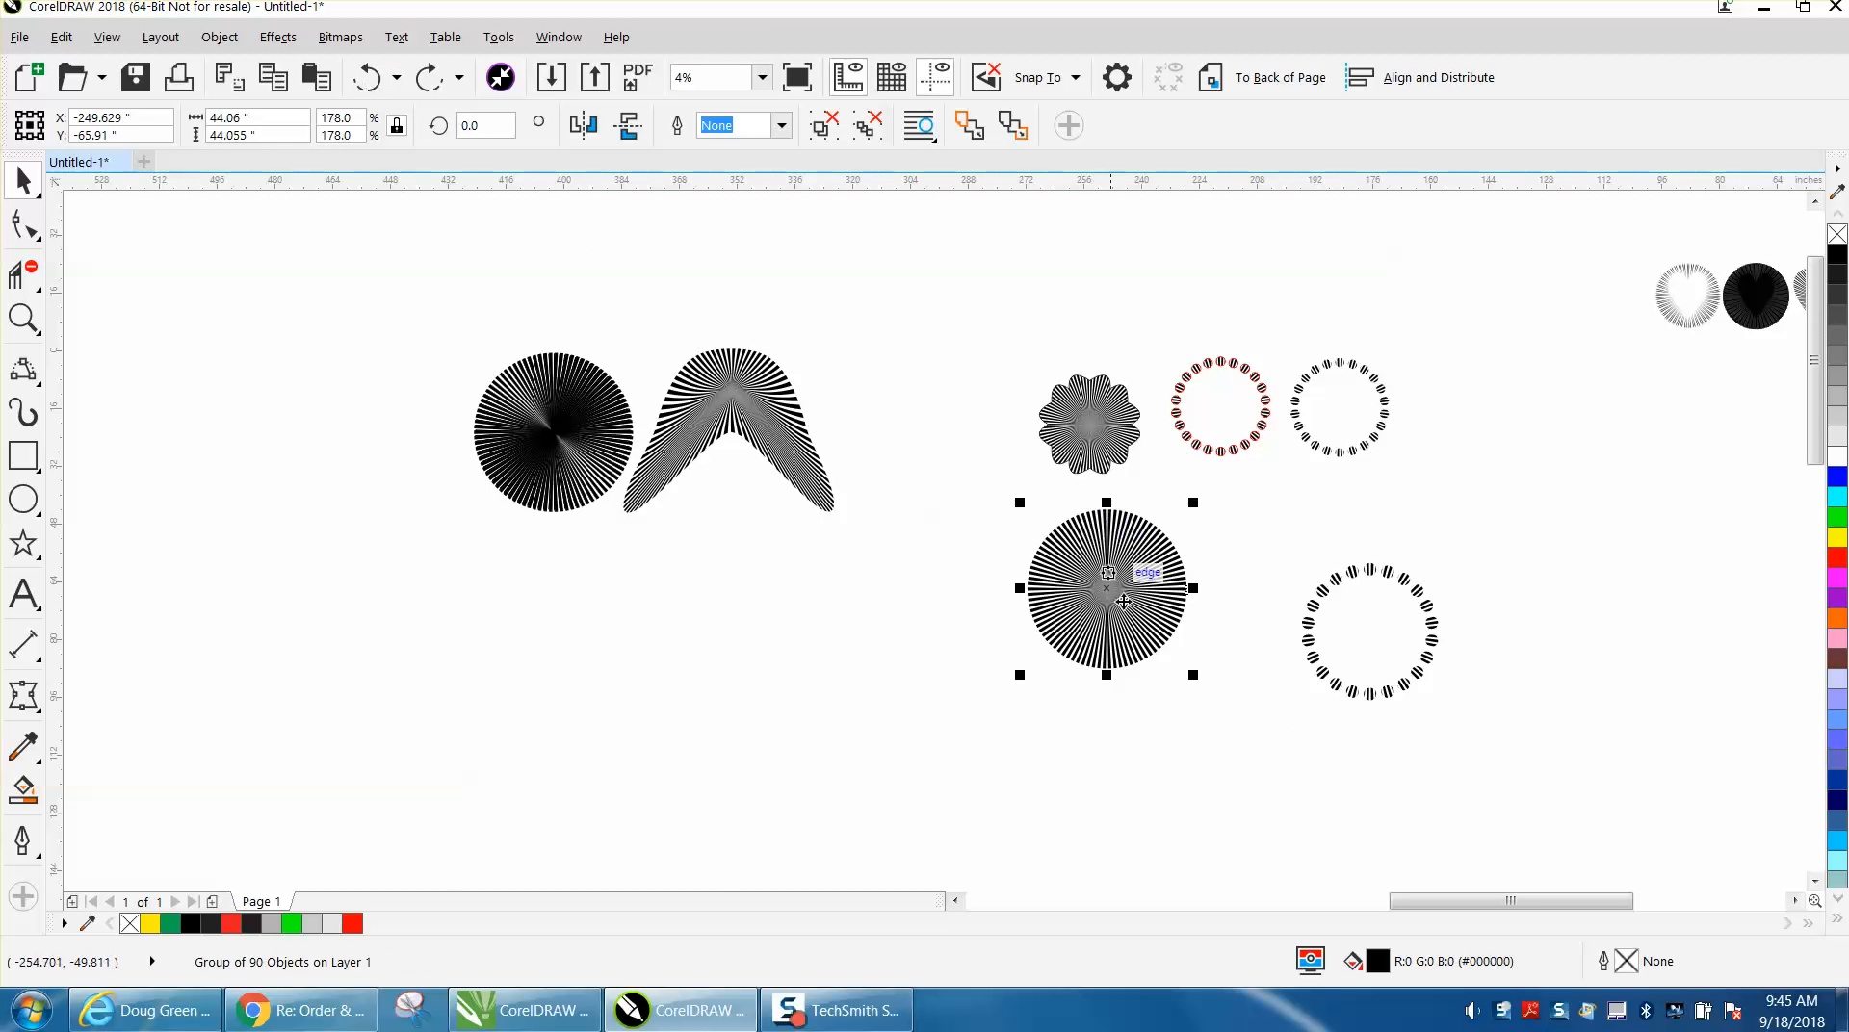
drag(1123, 601, 716, 620)
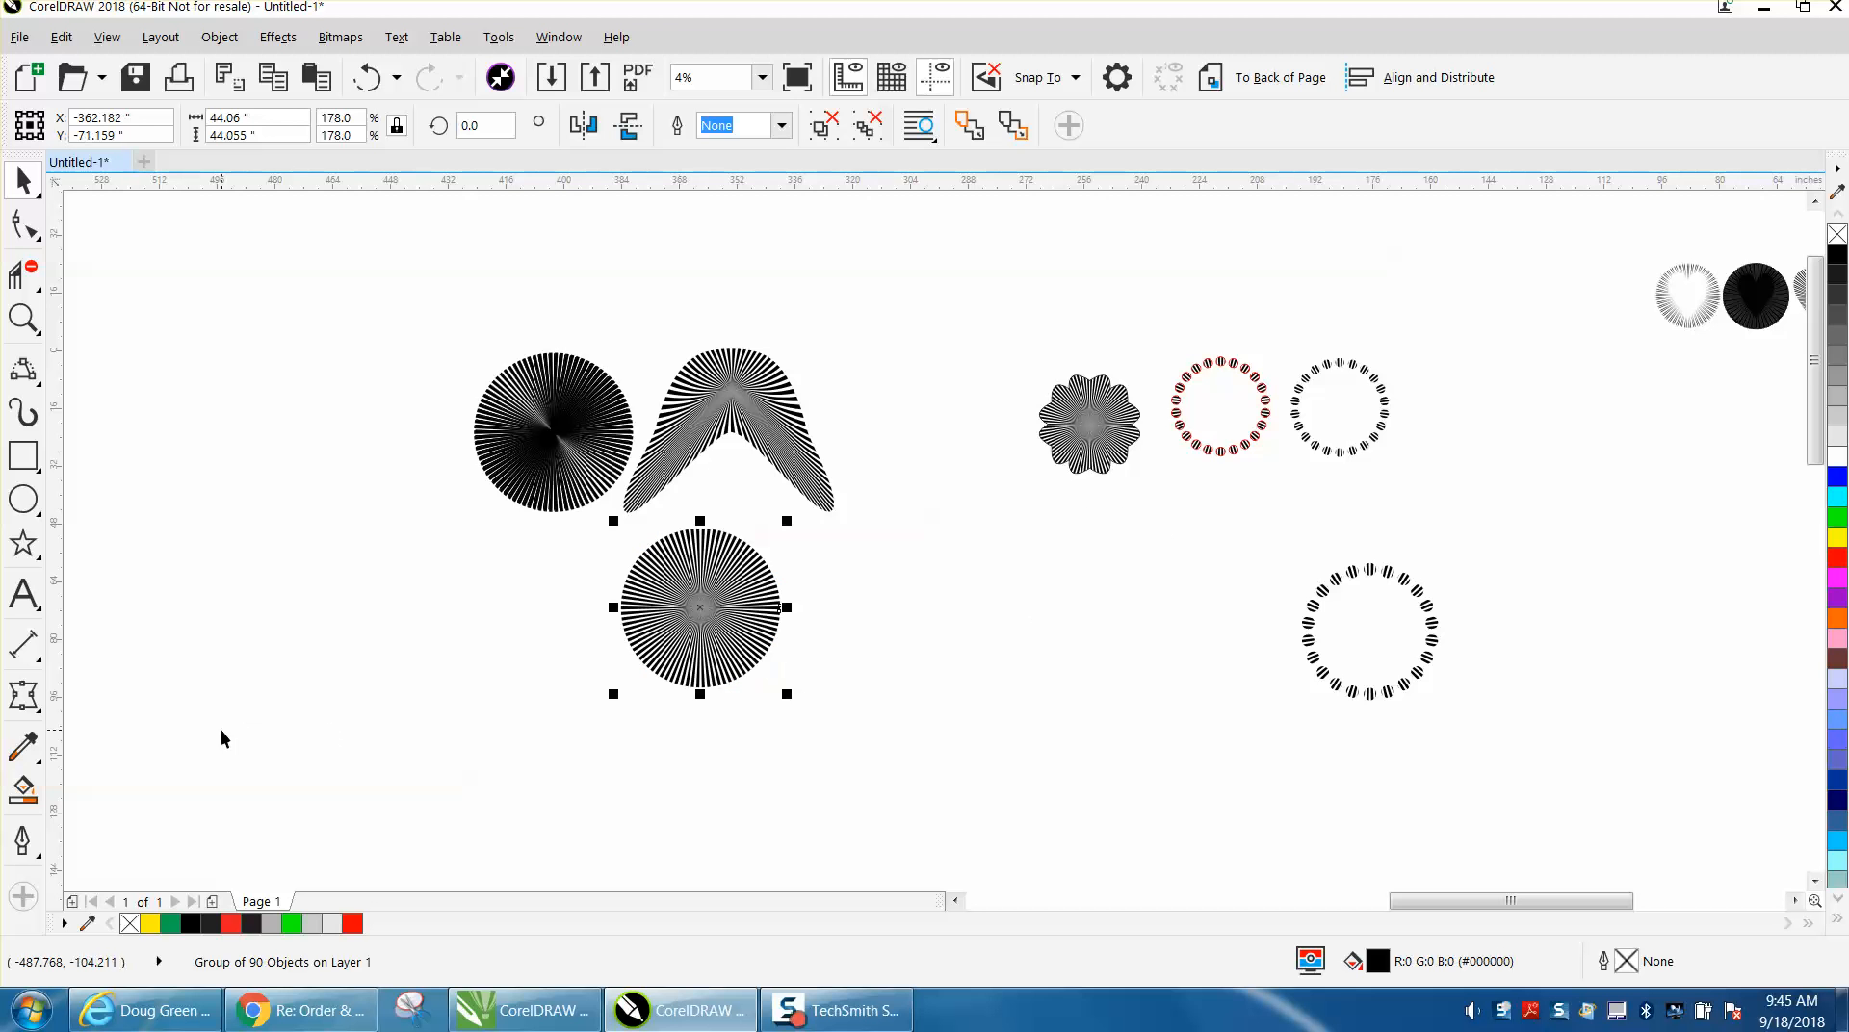
Extrude the radial impact circle beneath the arched shape, with the vanishing point just below and left of its centre.
click(45, 719)
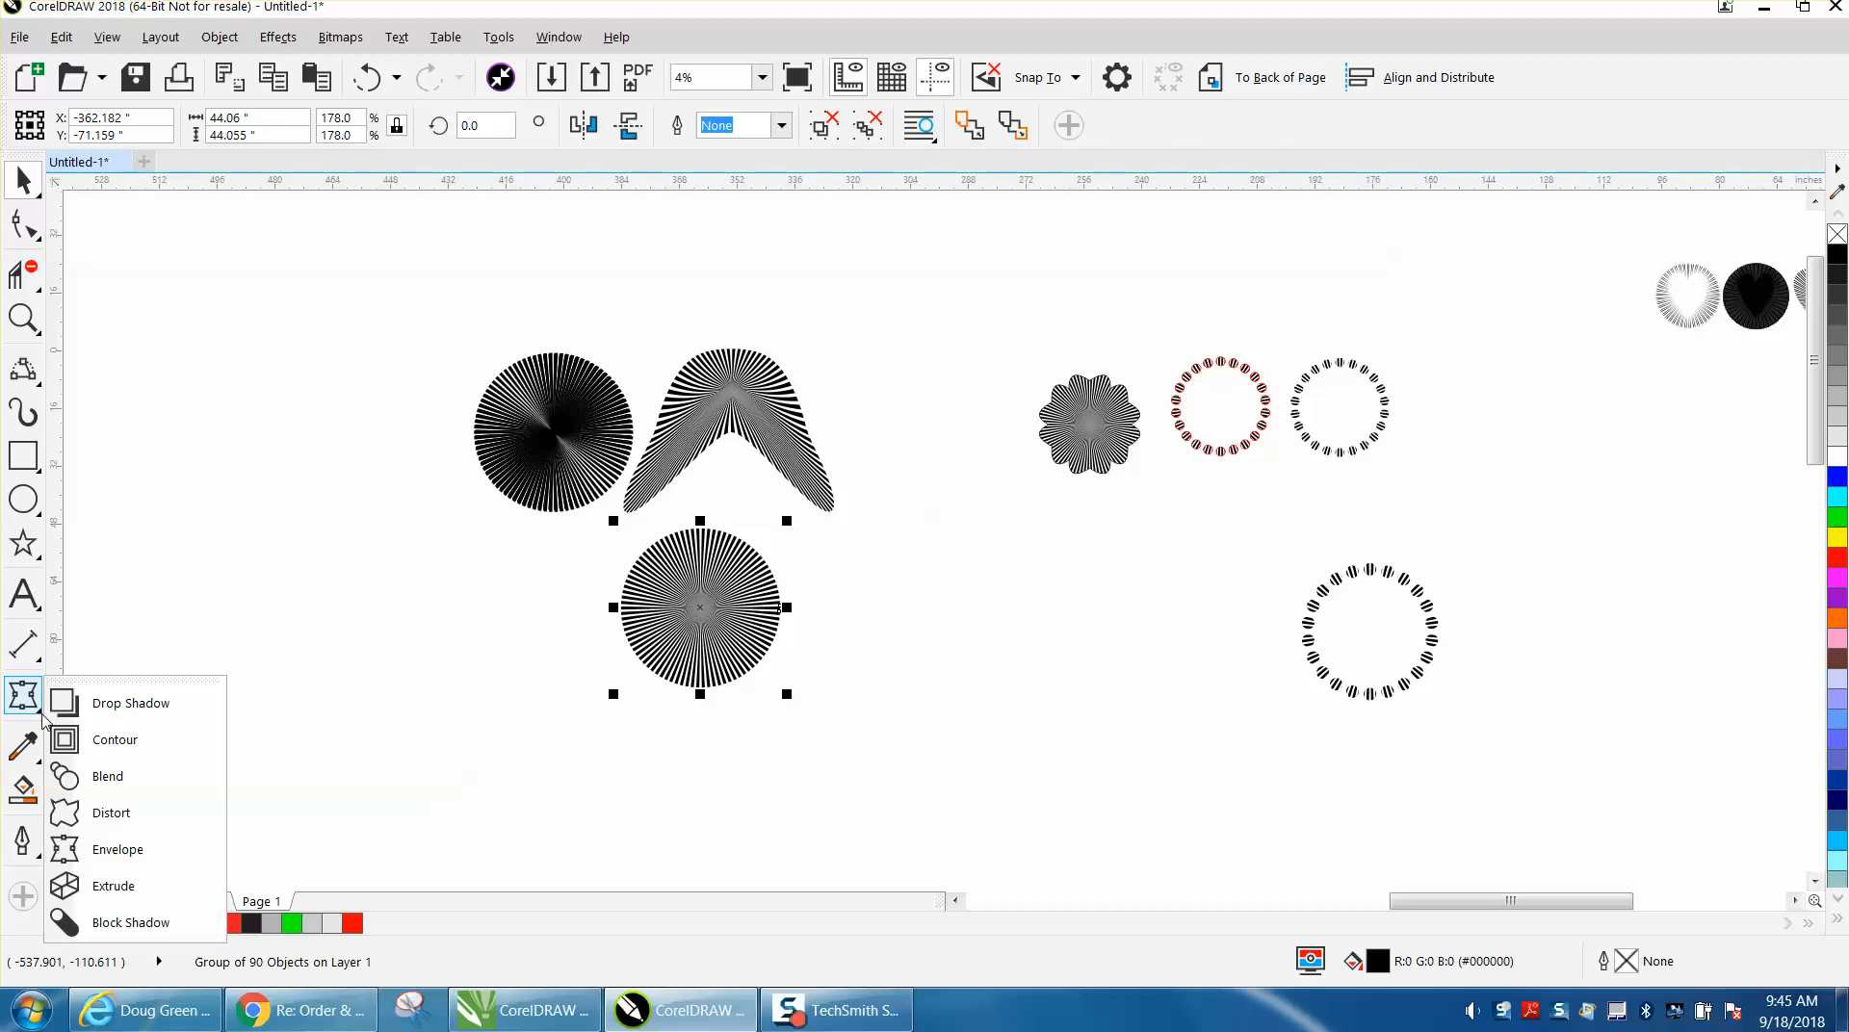
click(97, 886)
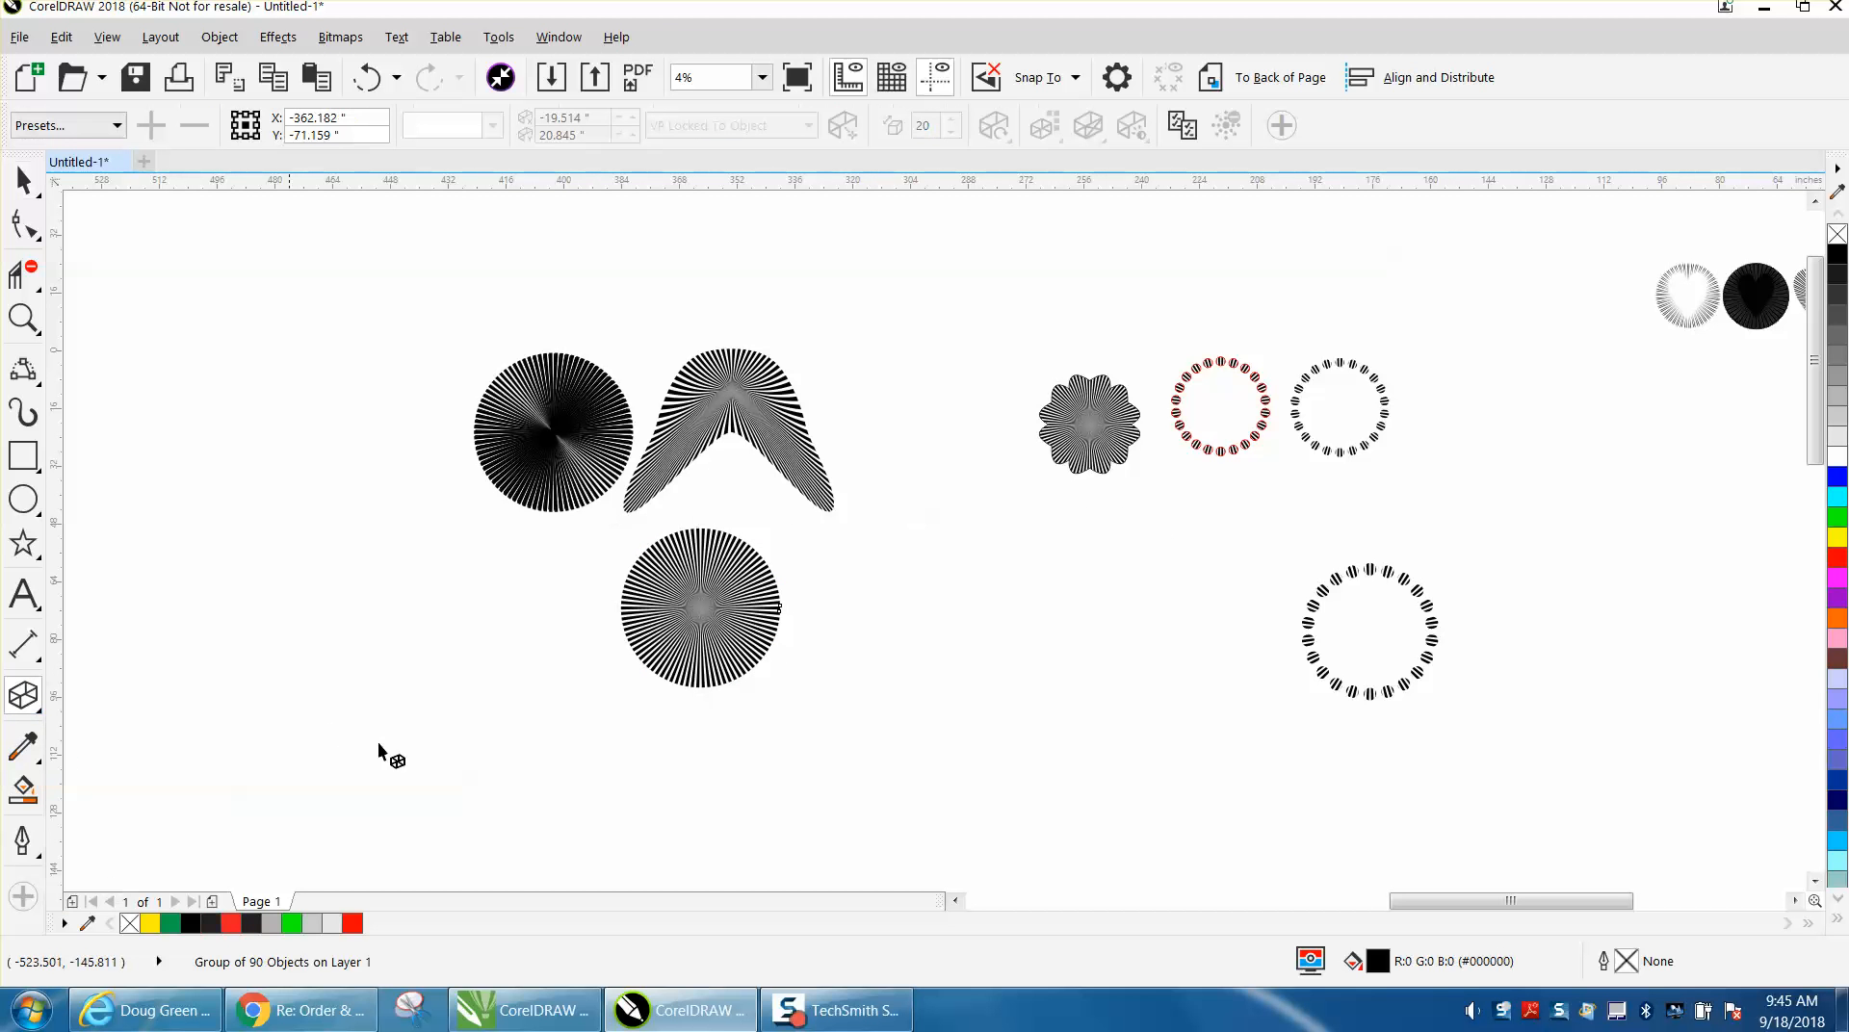
drag(697, 613, 690, 626)
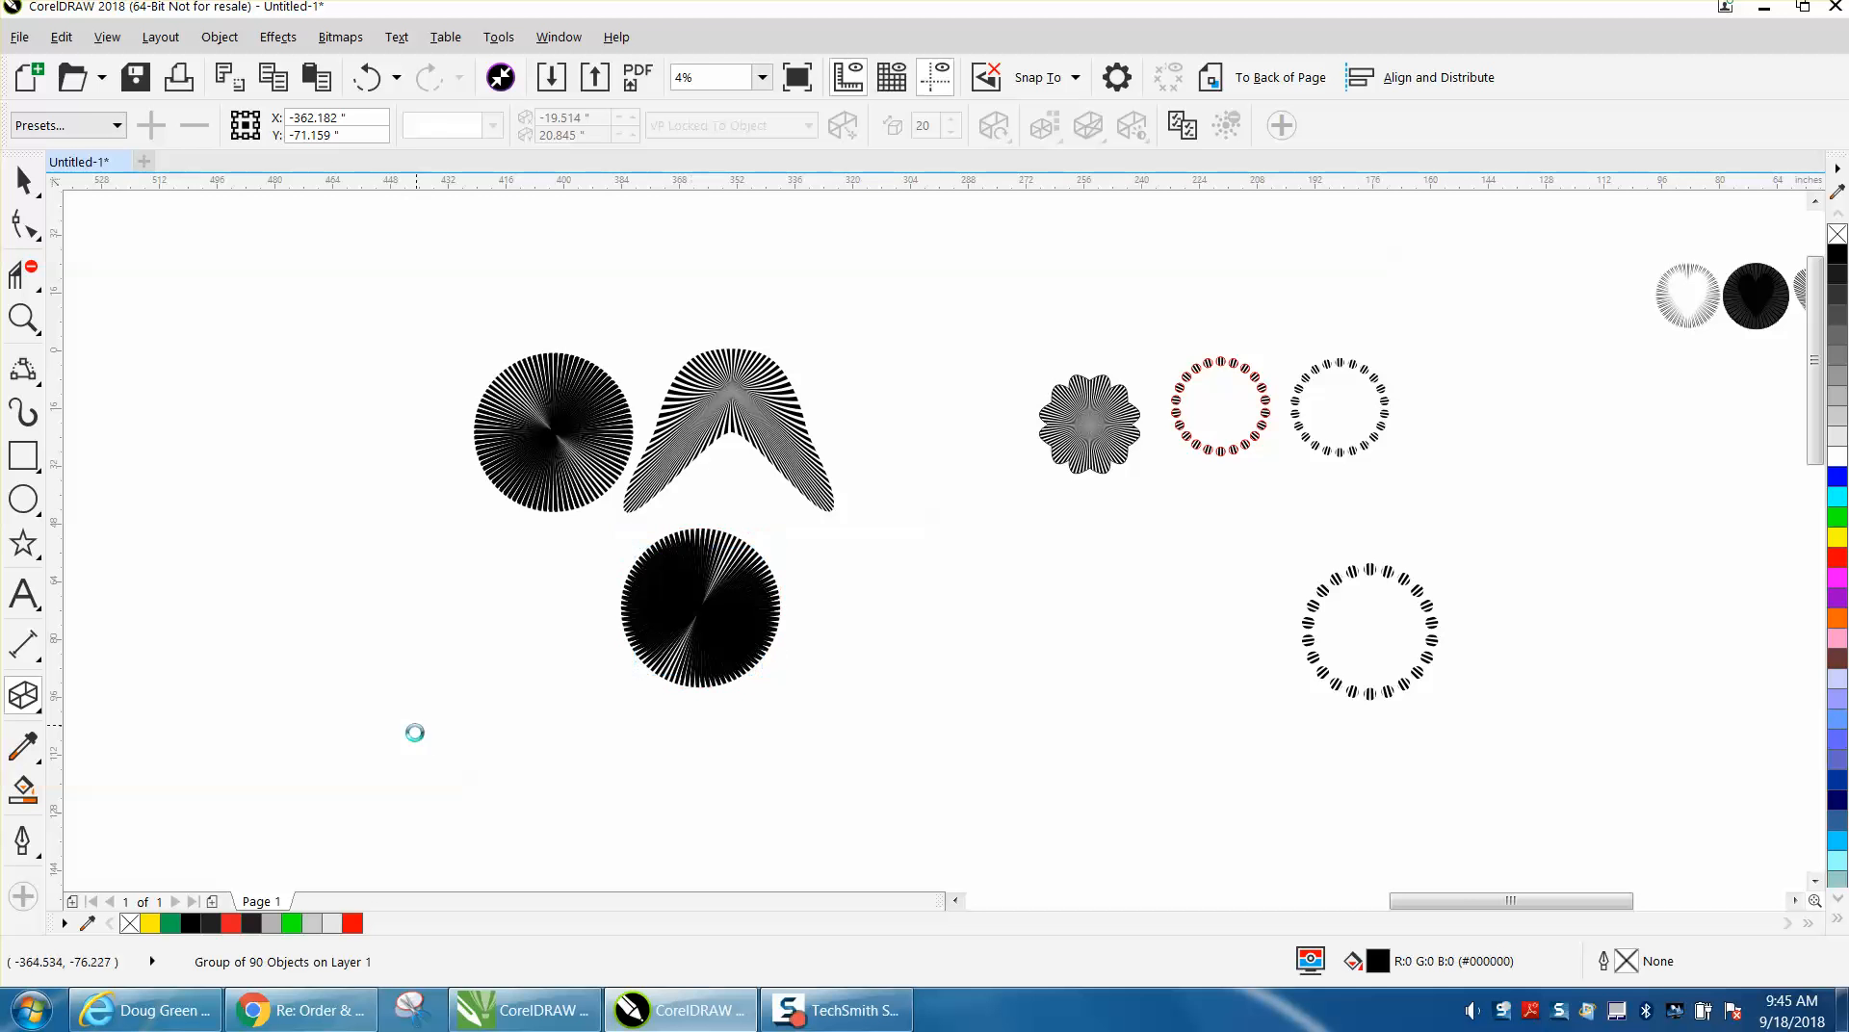
Examine the extruded circle up close, the whole set of pattern examples, and the "CorelDraw X8 and above Impact Tool and more" title.
click(23, 318)
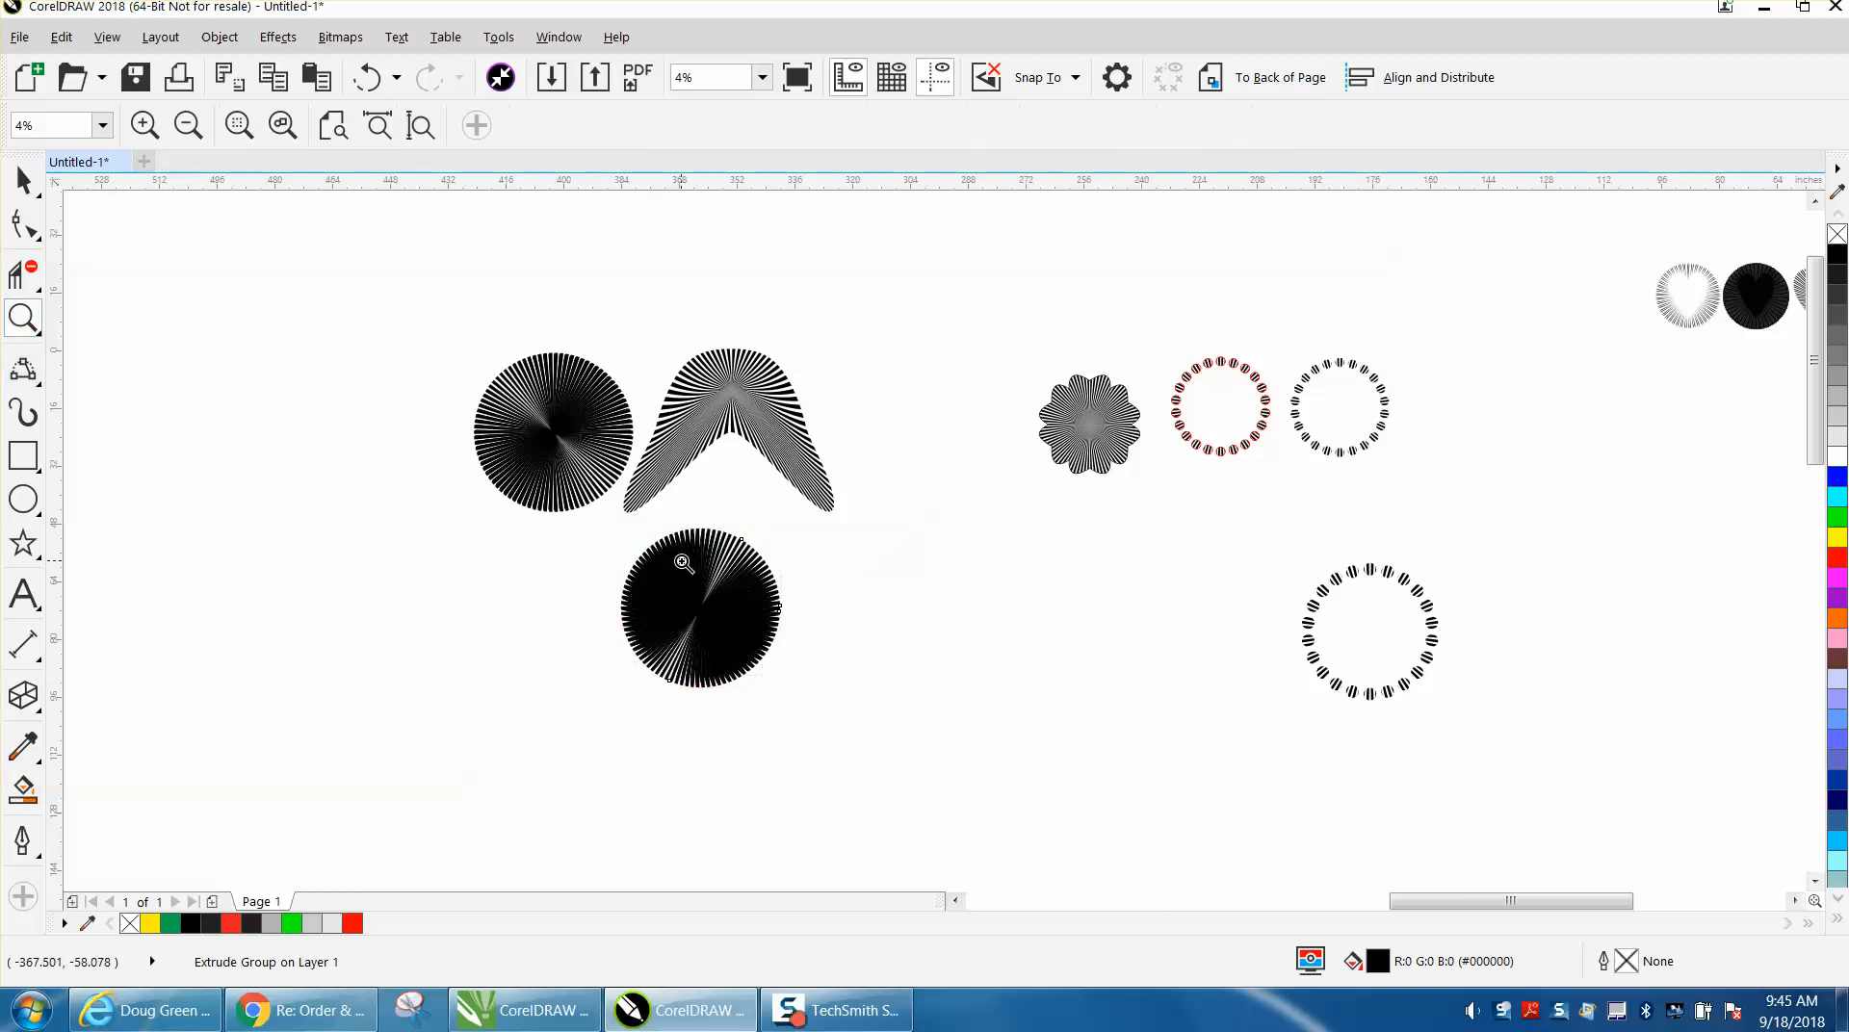
drag(607, 535, 854, 704)
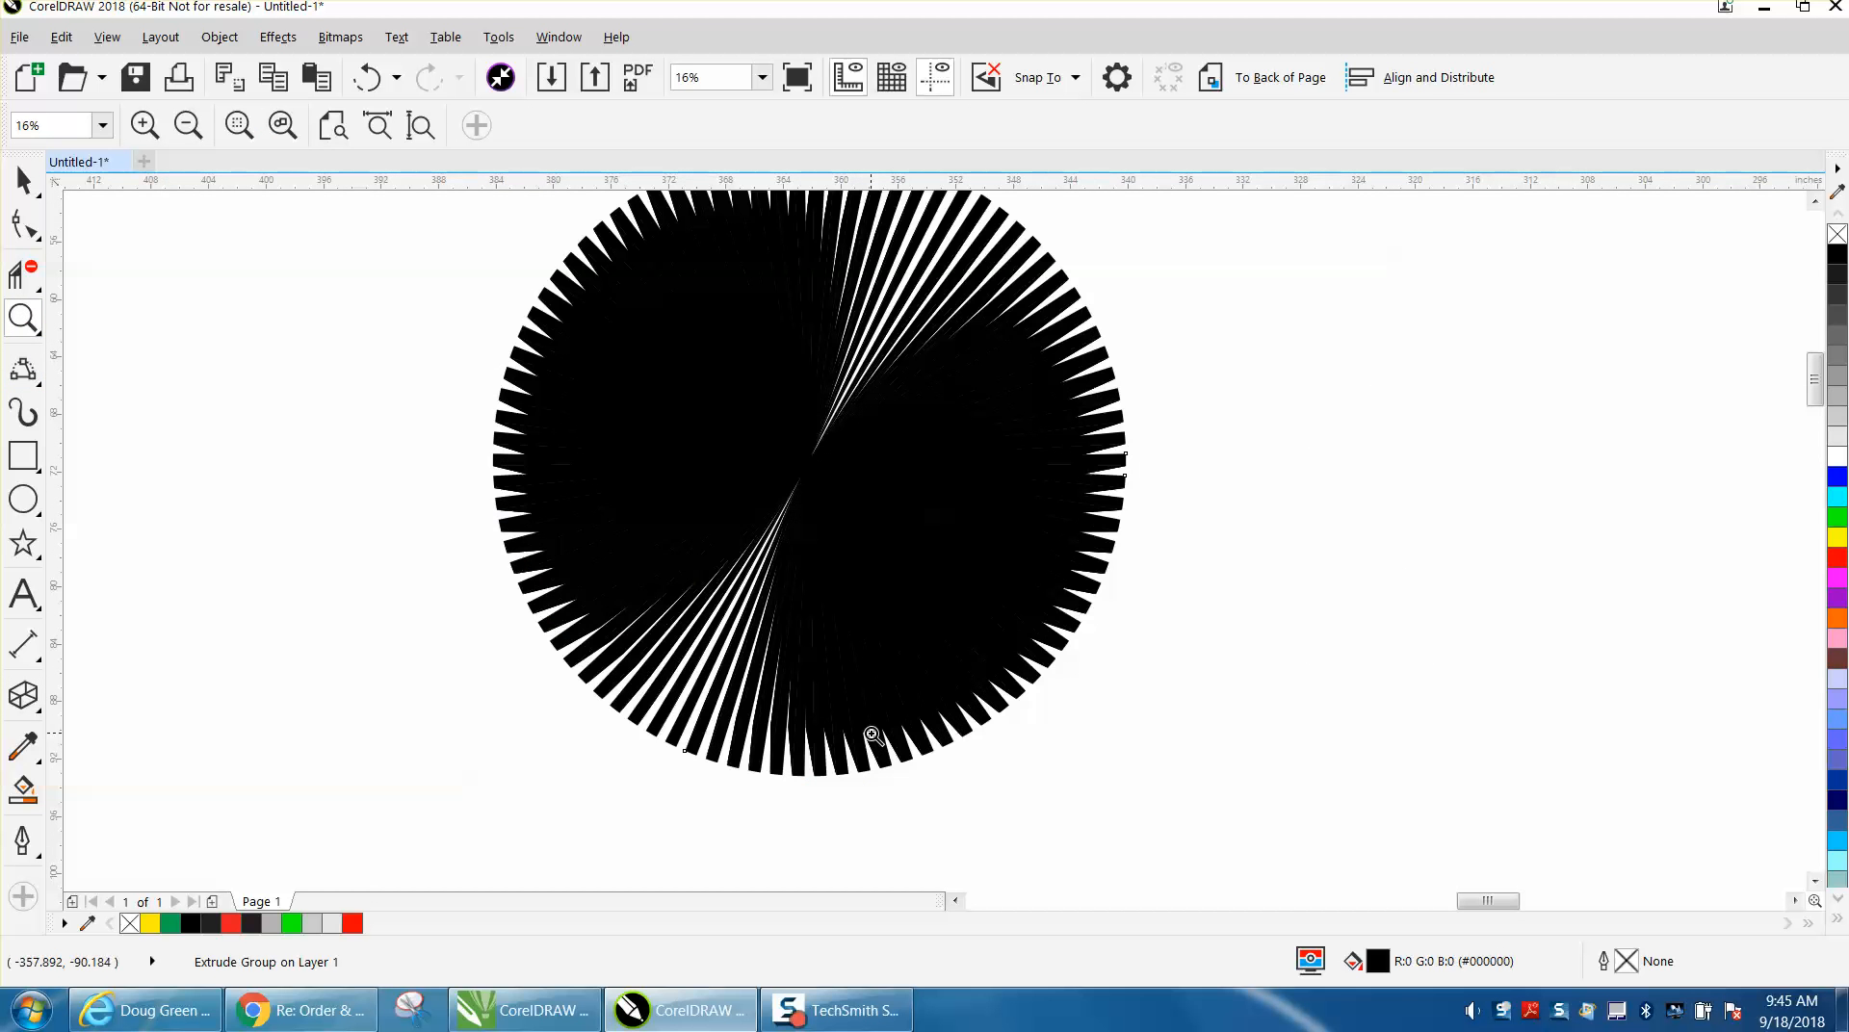
right_click(854, 720)
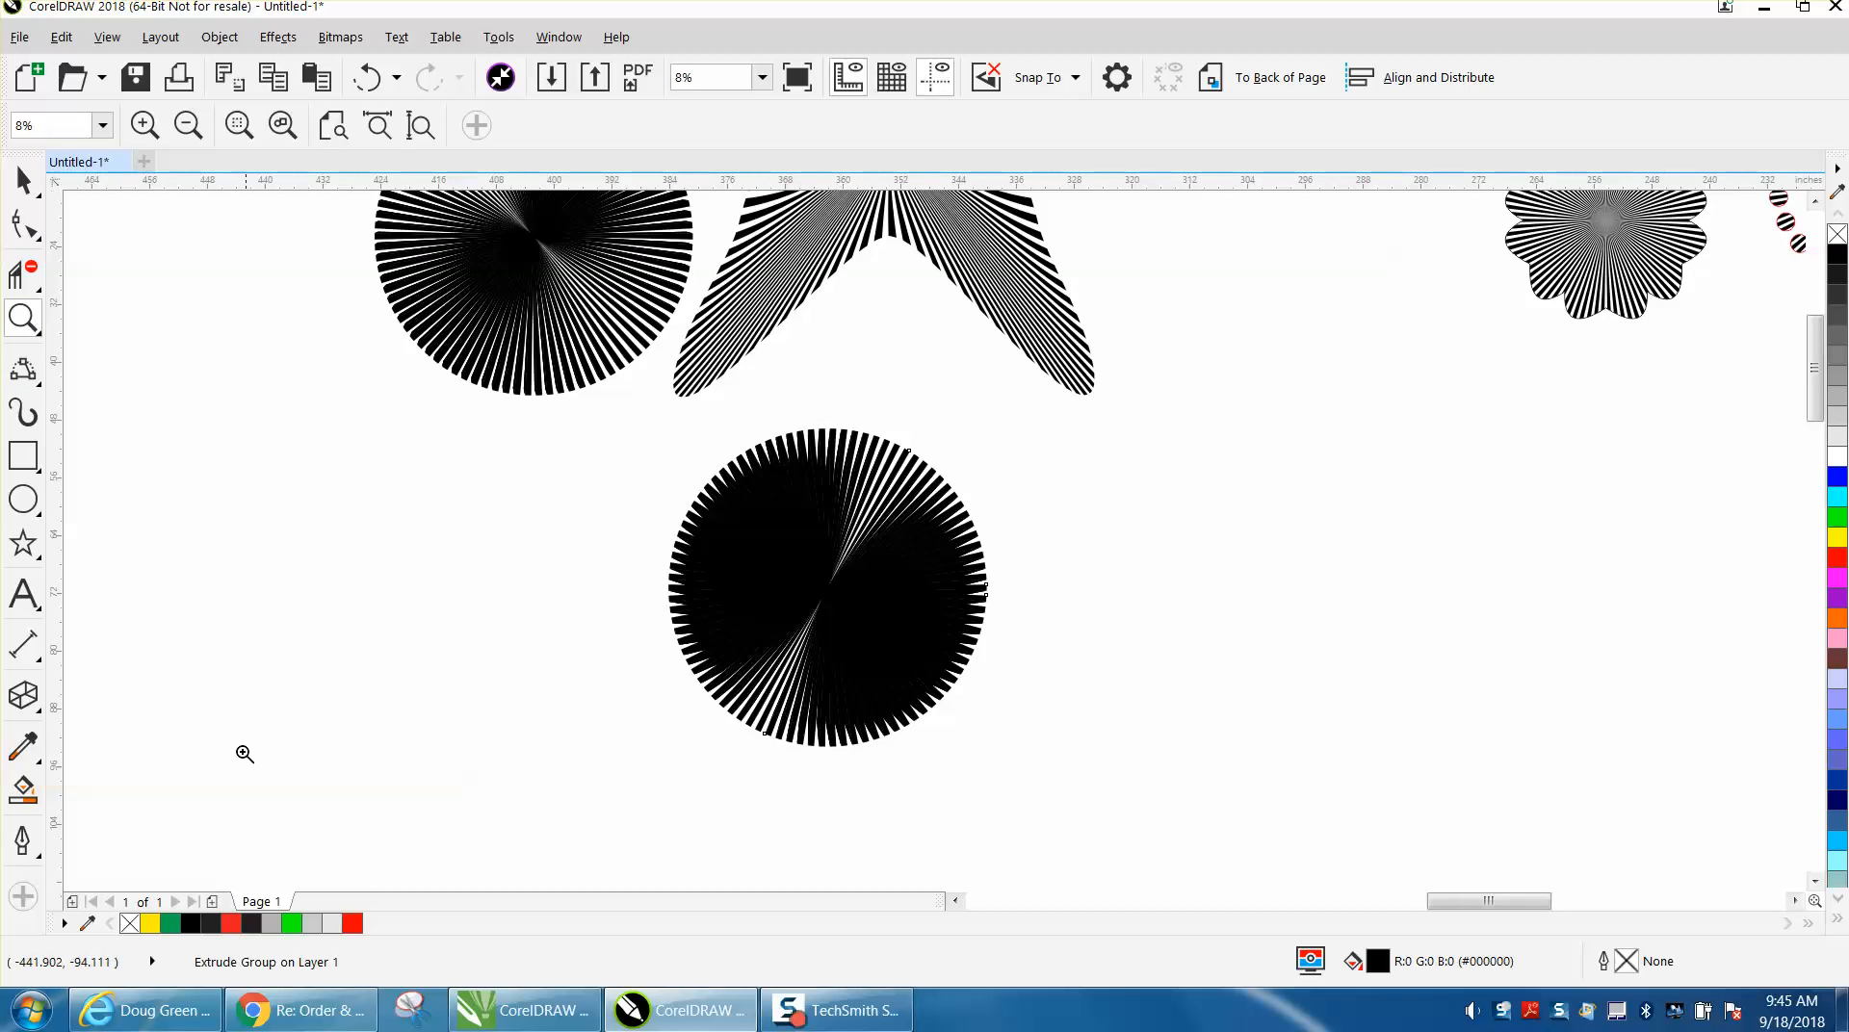
right_click(994, 737)
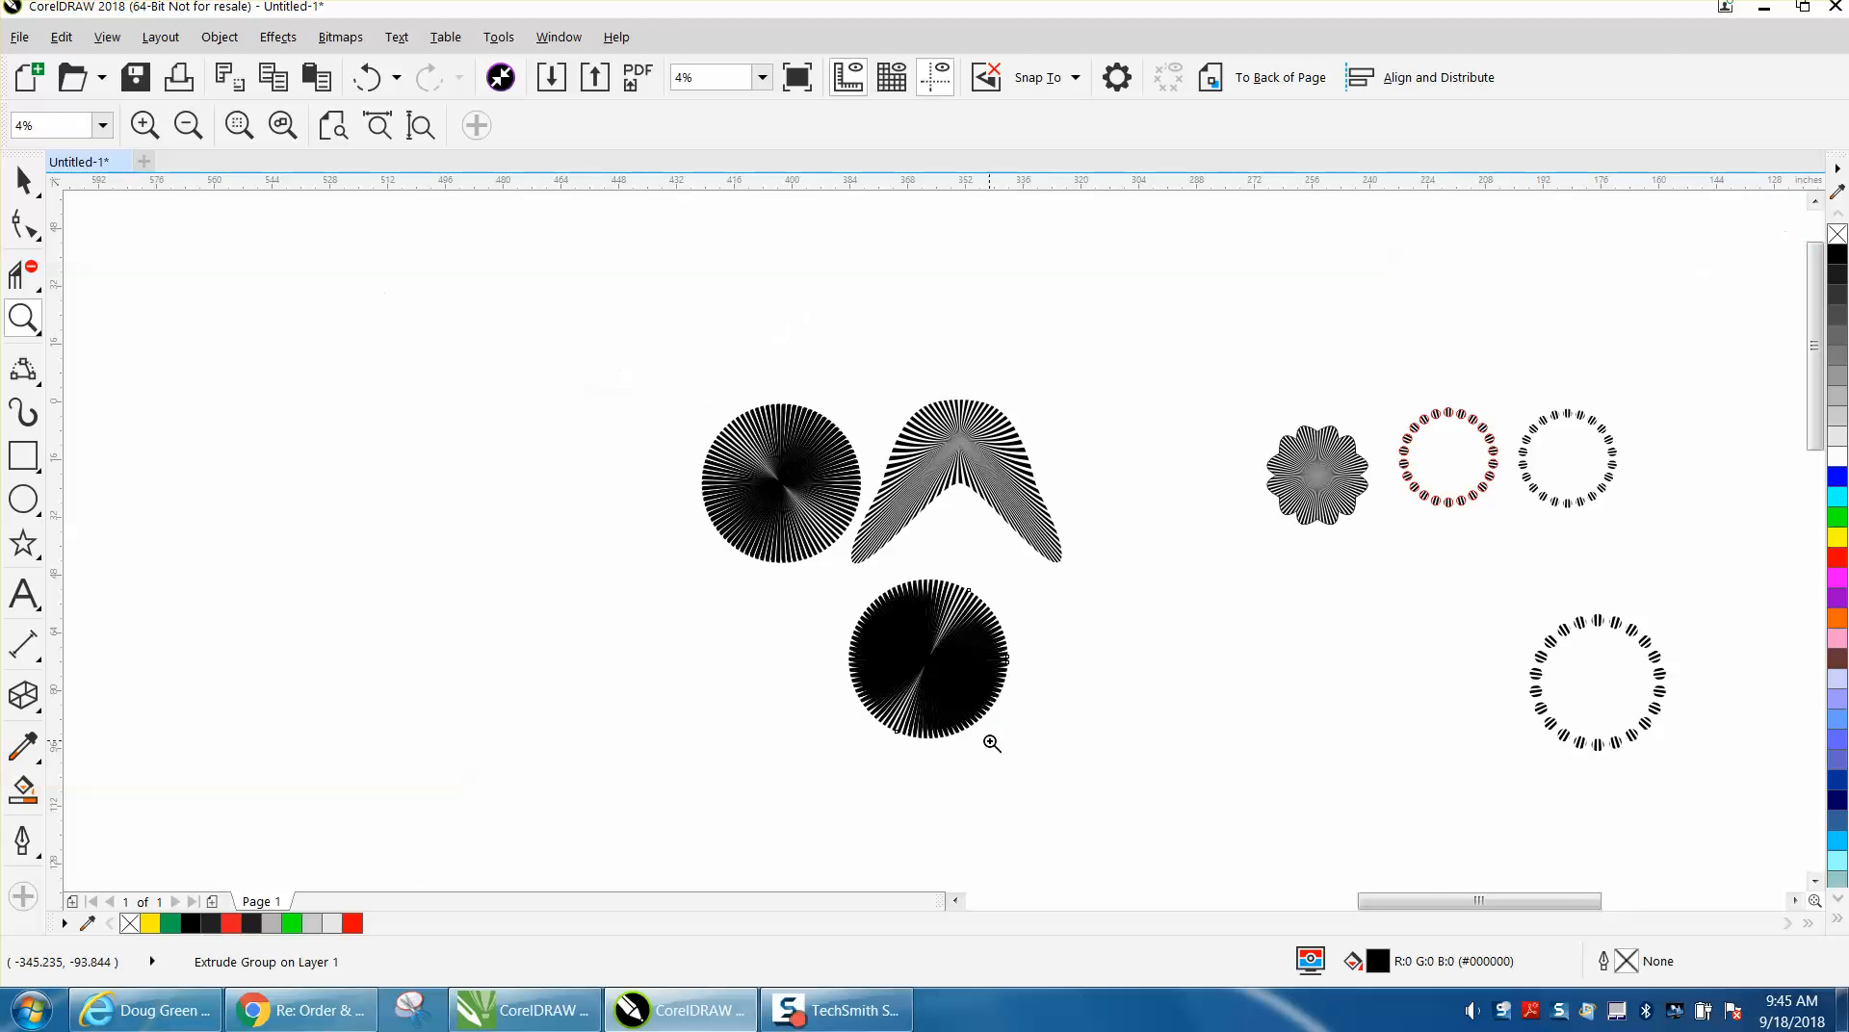
right_click(1159, 406)
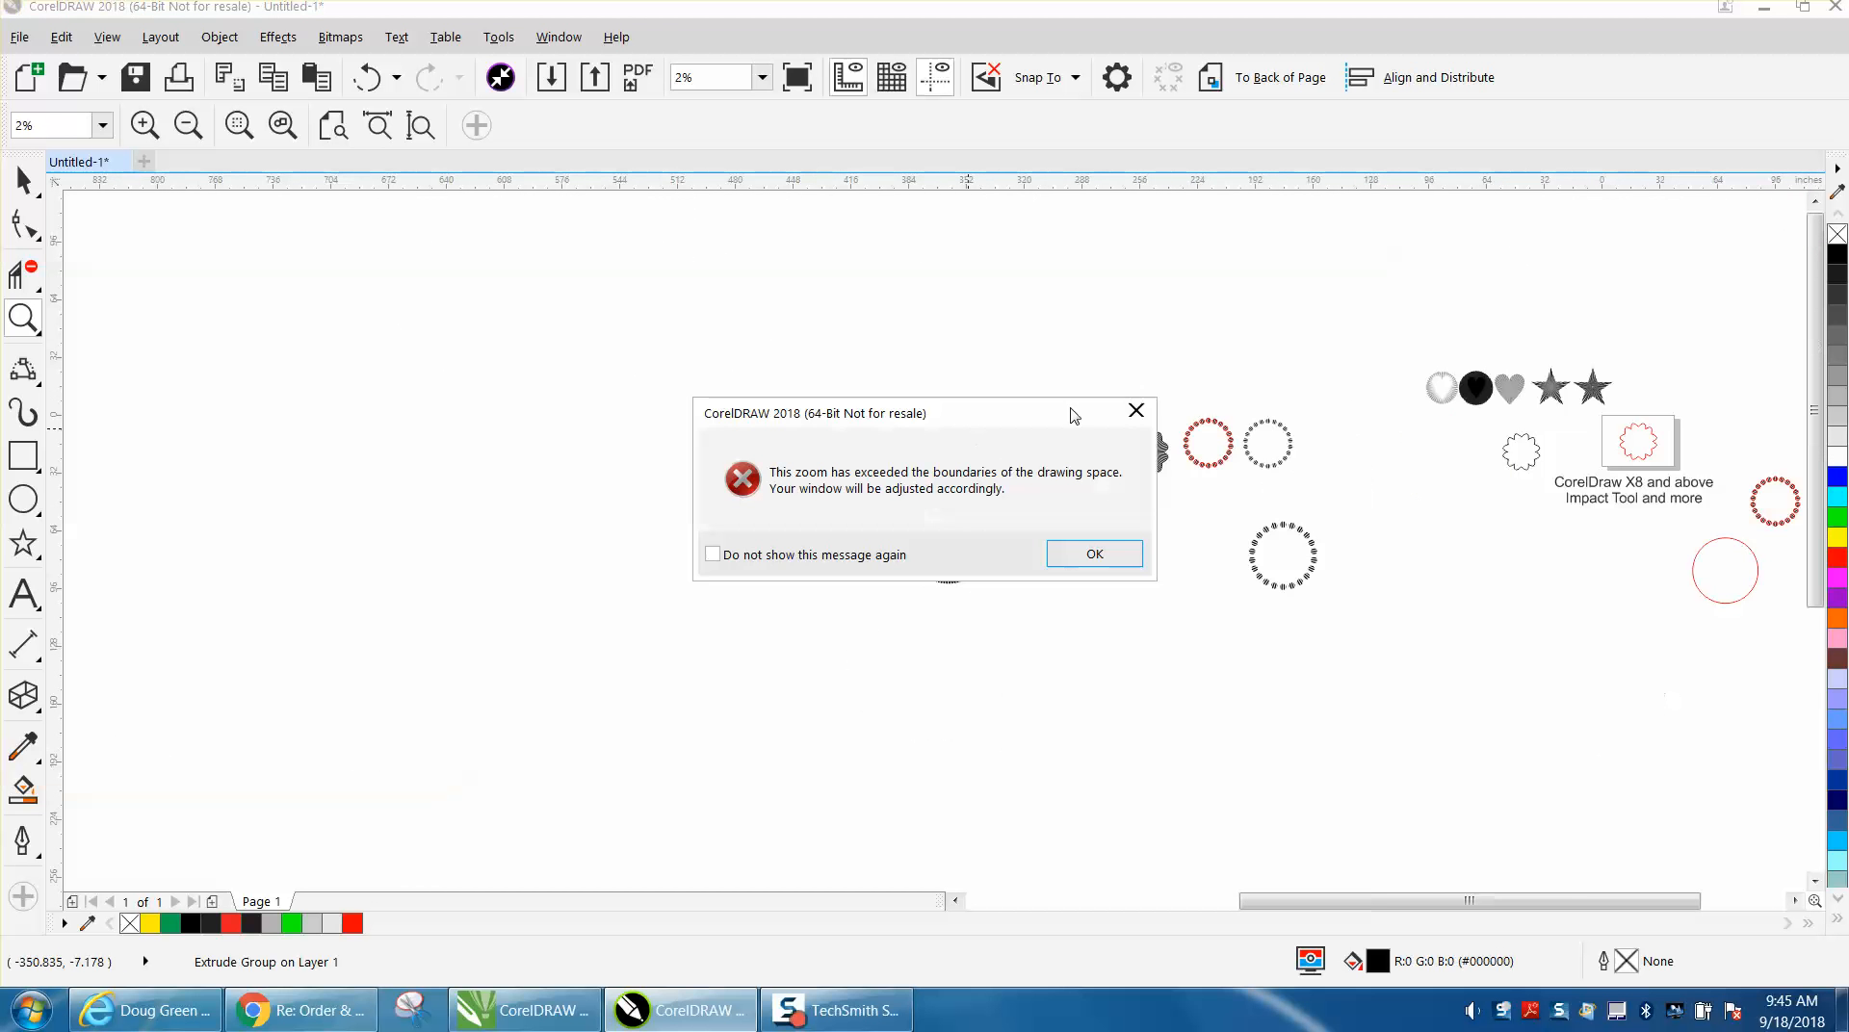
click(1093, 552)
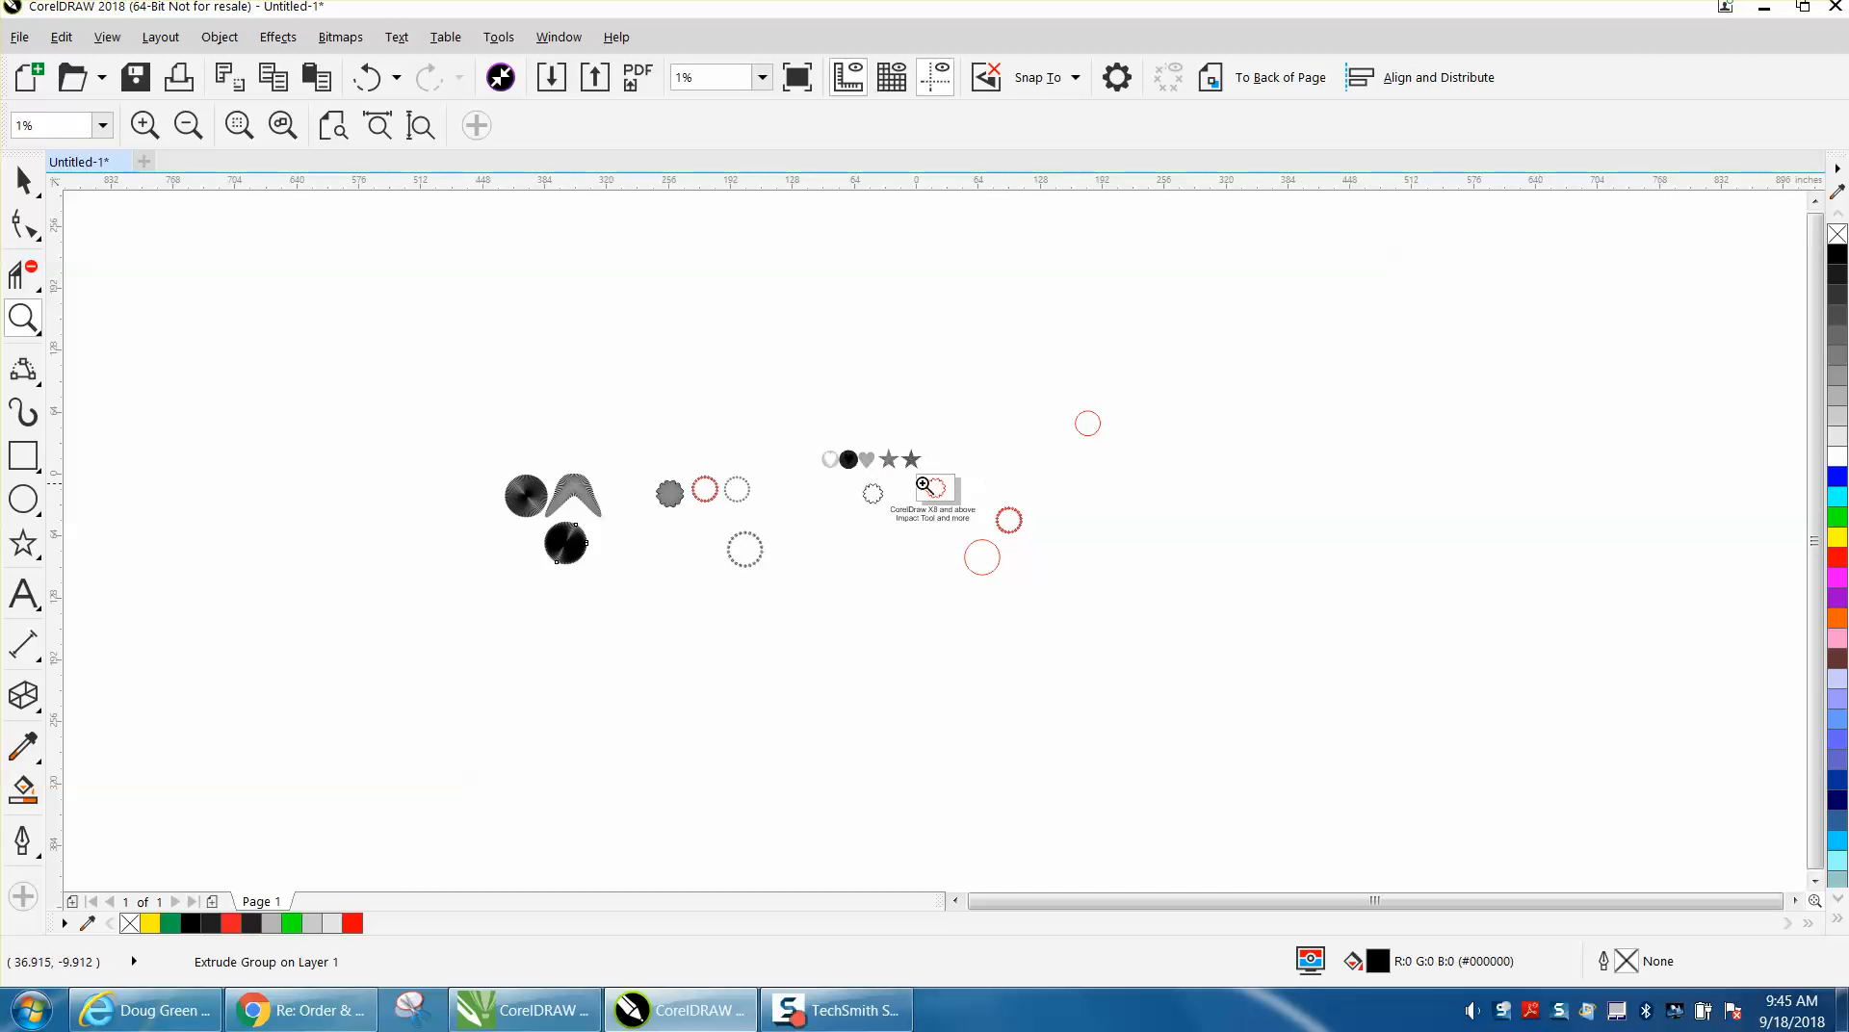
drag(982, 543, 1094, 574)
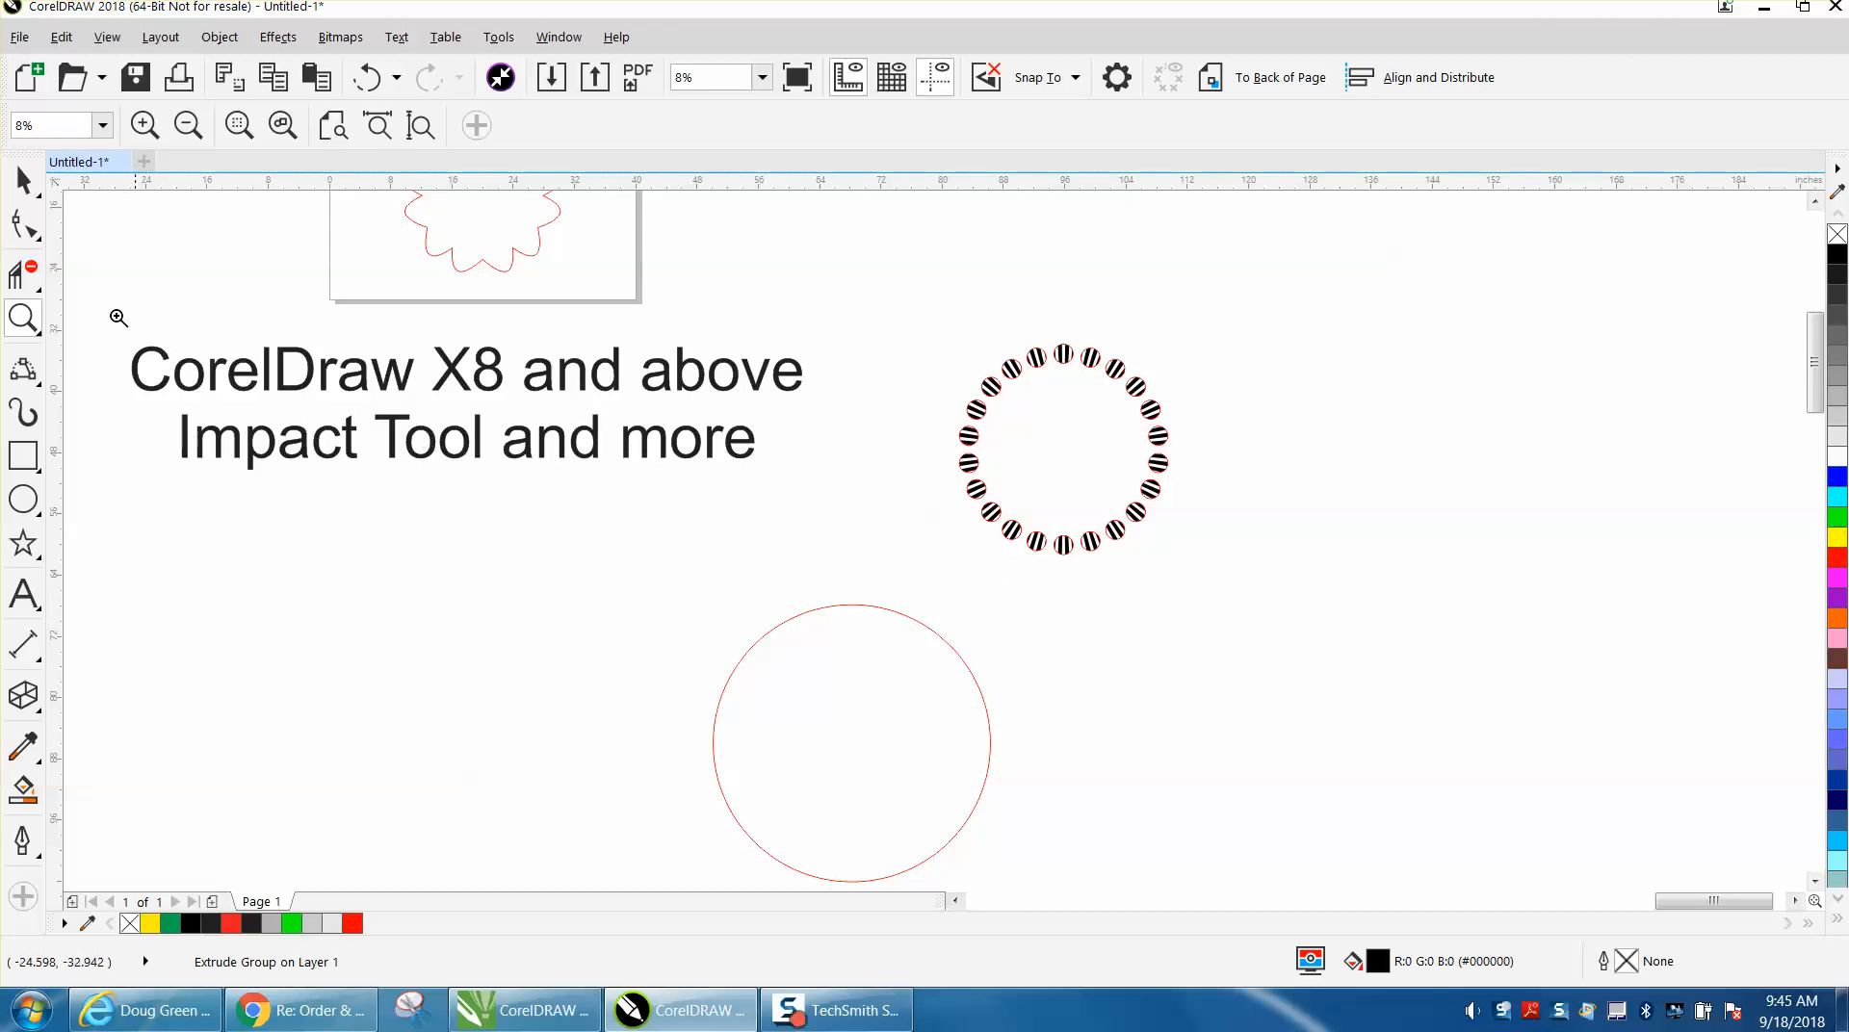
click(924, 507)
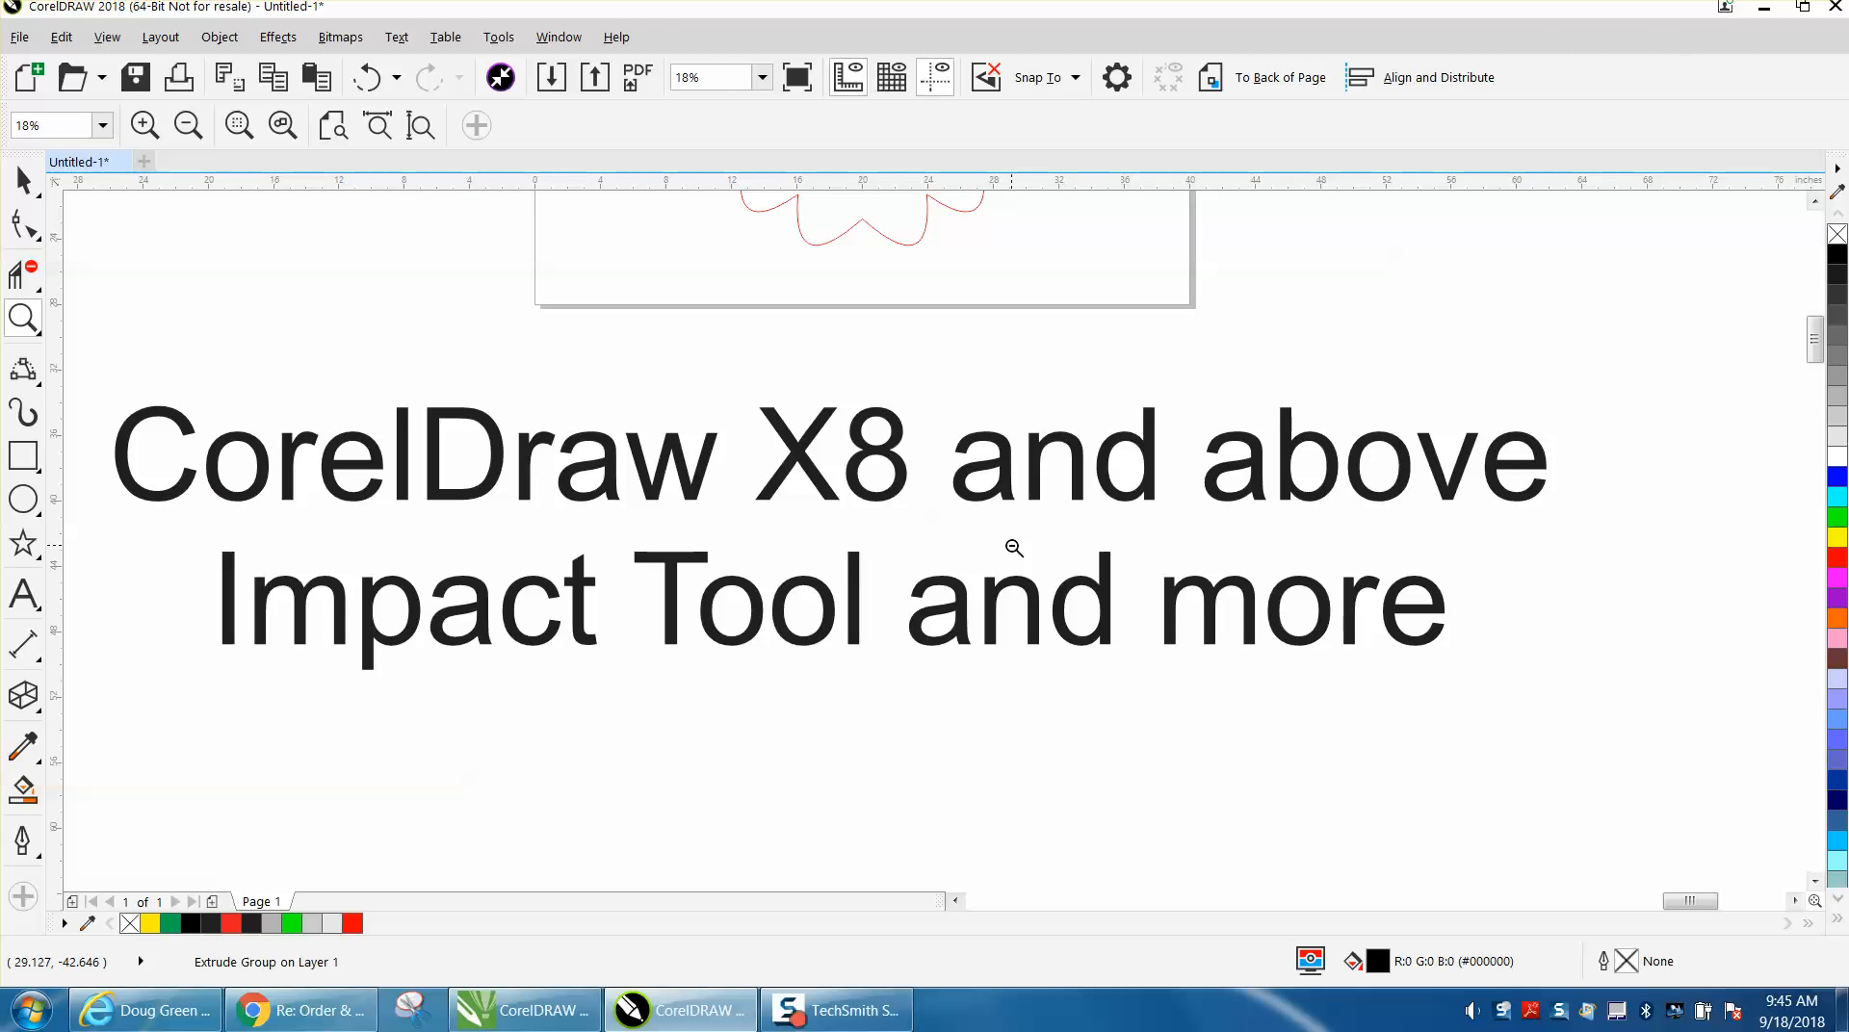
key(shift+F12)
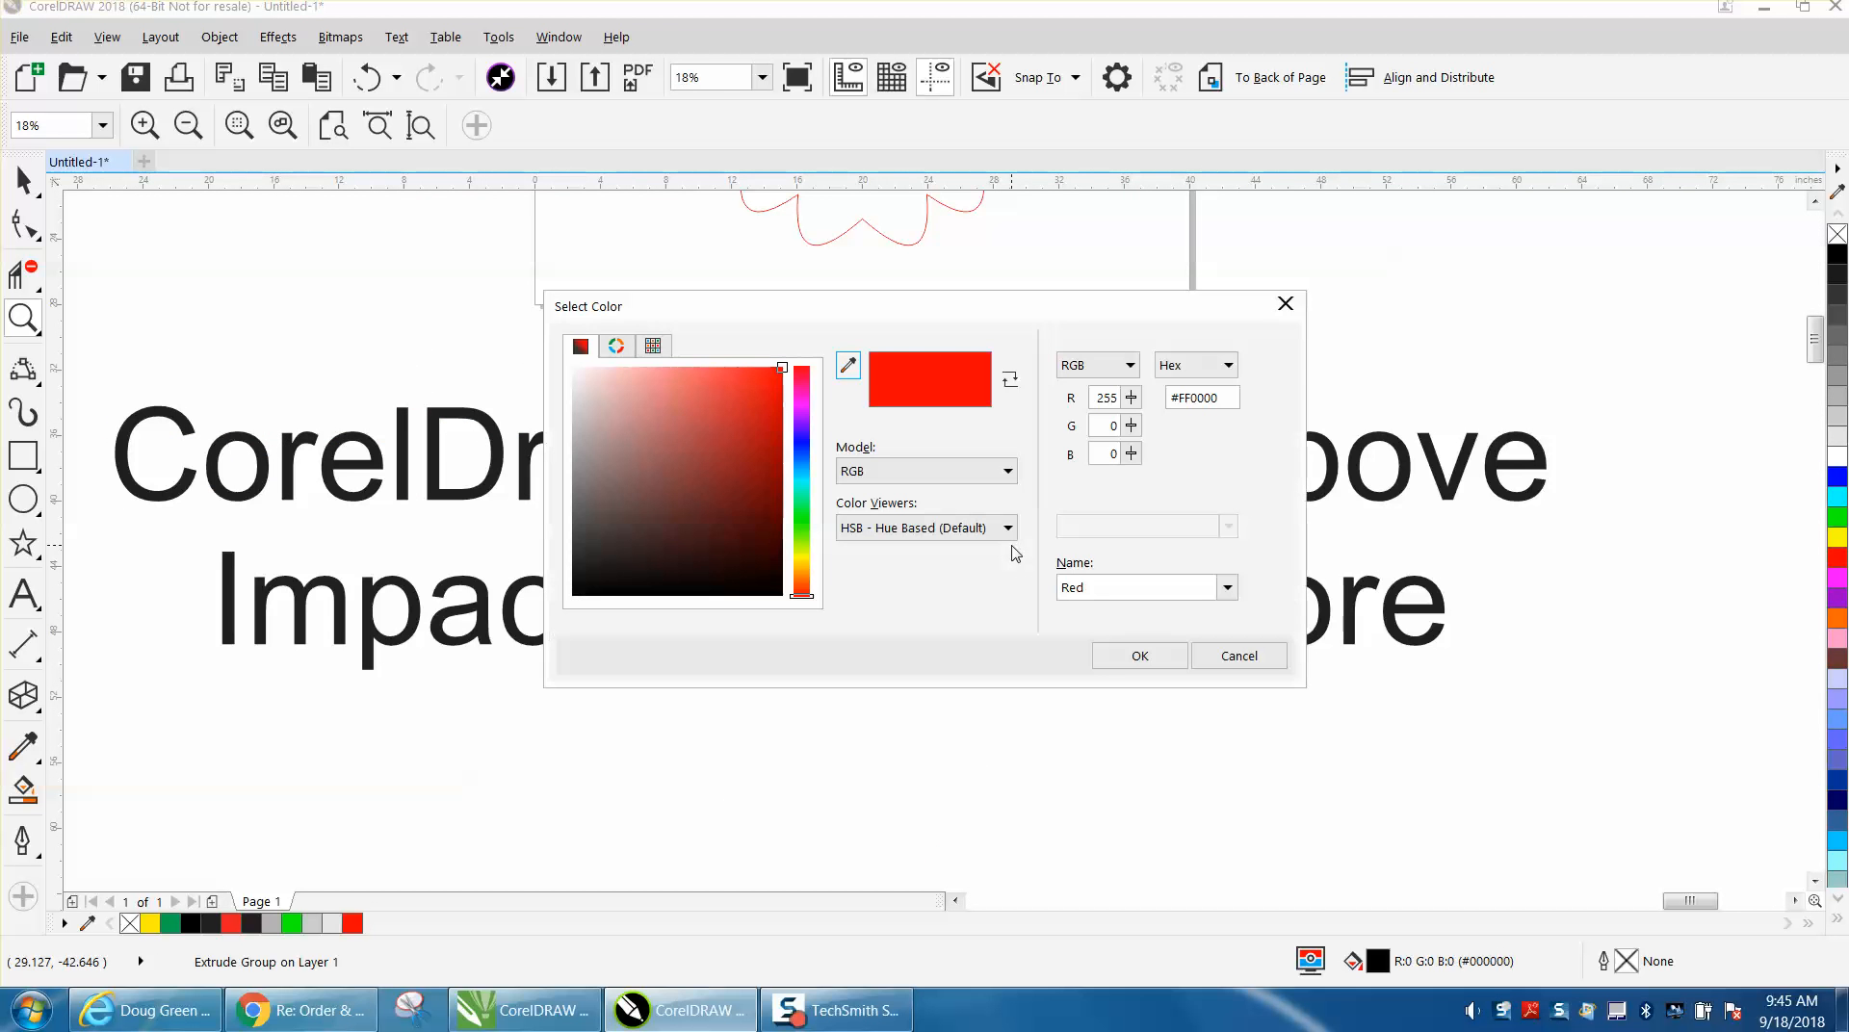
click(1272, 660)
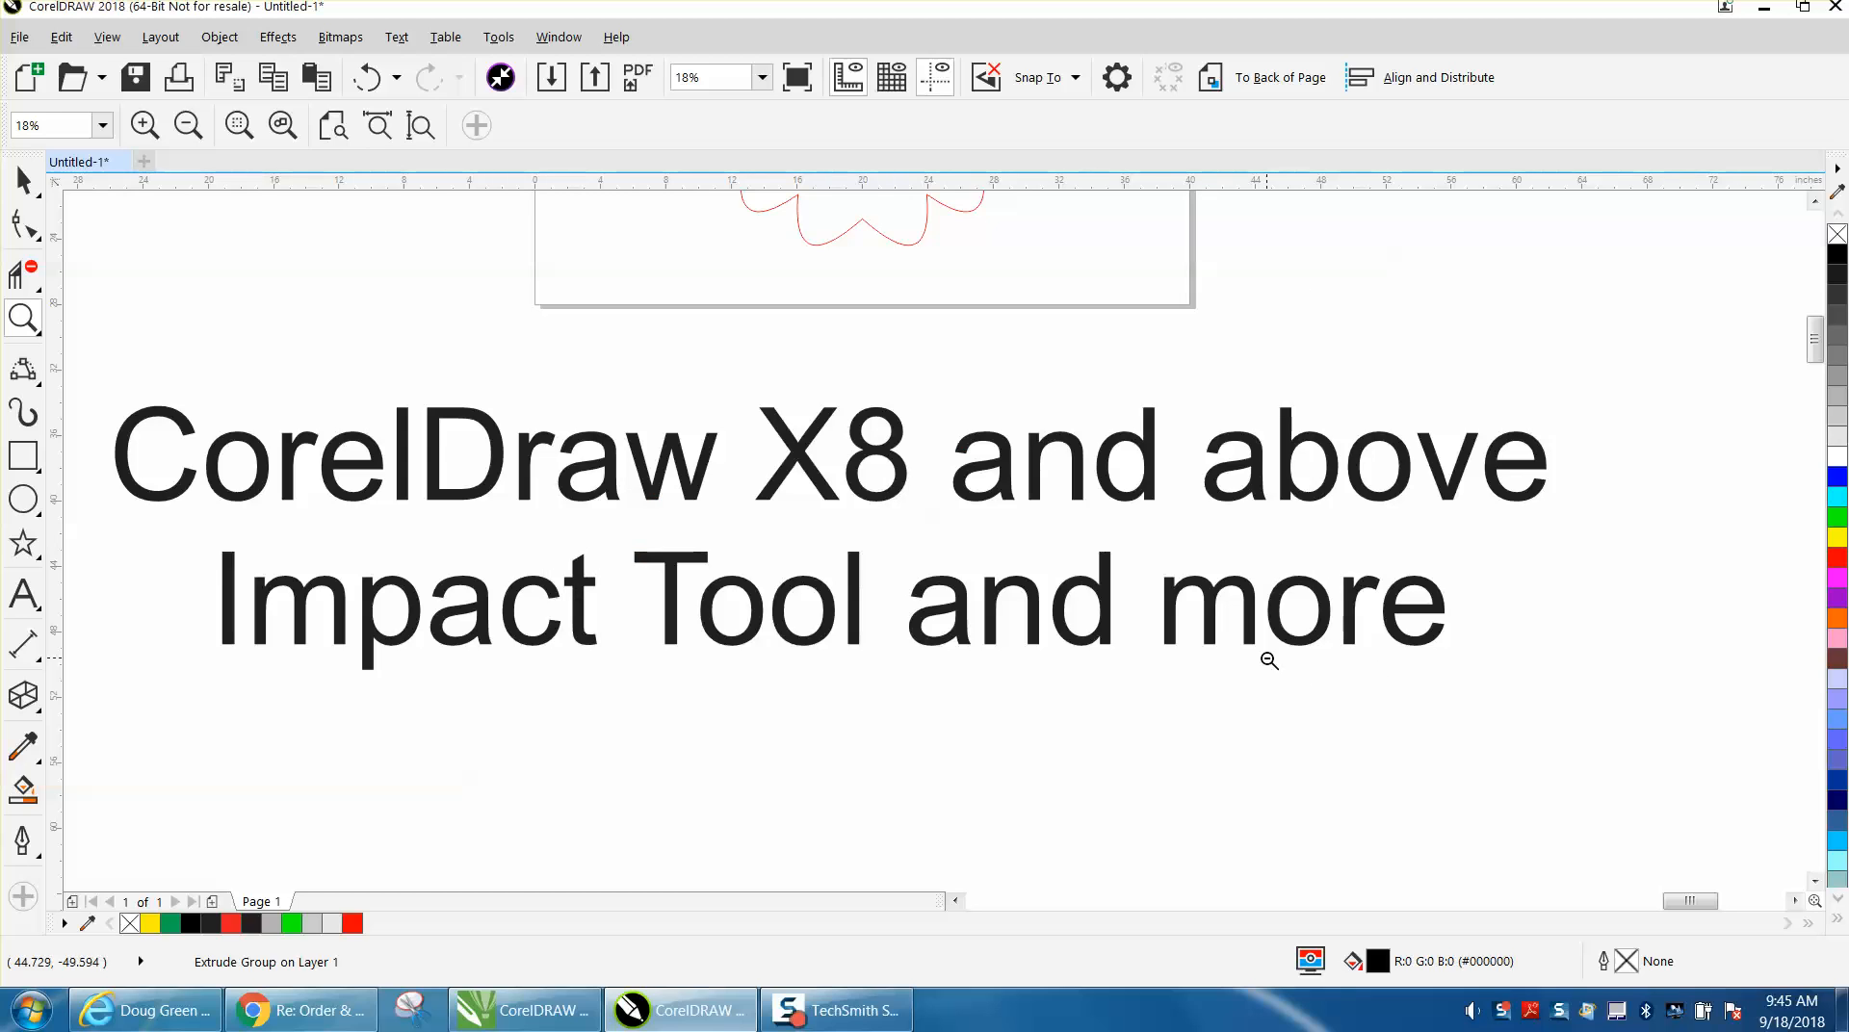